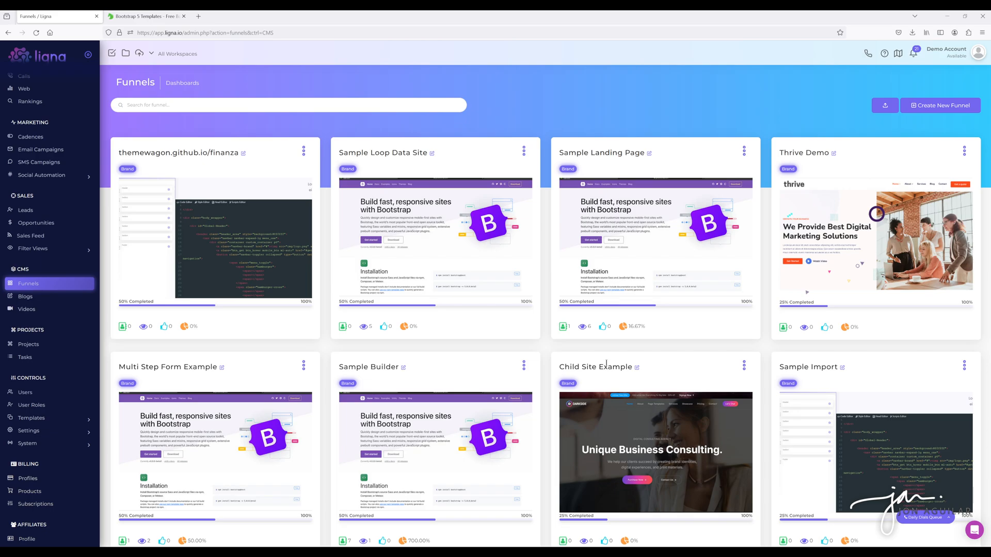
Review the templates offered for a new funnel and open the Thrive Demo funnel in the builder.
{"action": "left_click", "coordinate": [929, 107]}
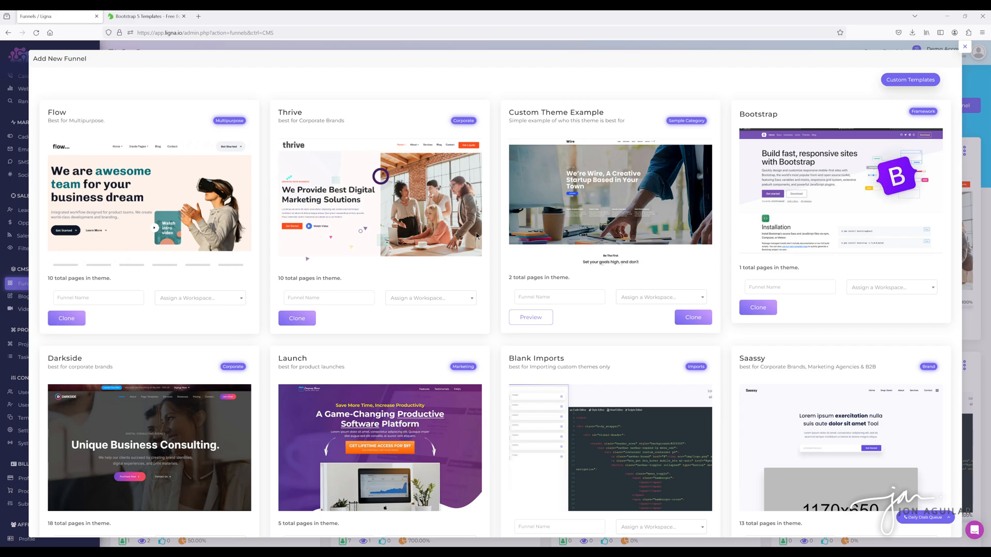
{"action": "left_click", "coordinate": [965, 48]}
{"action": "left_click", "coordinate": [832, 261]}
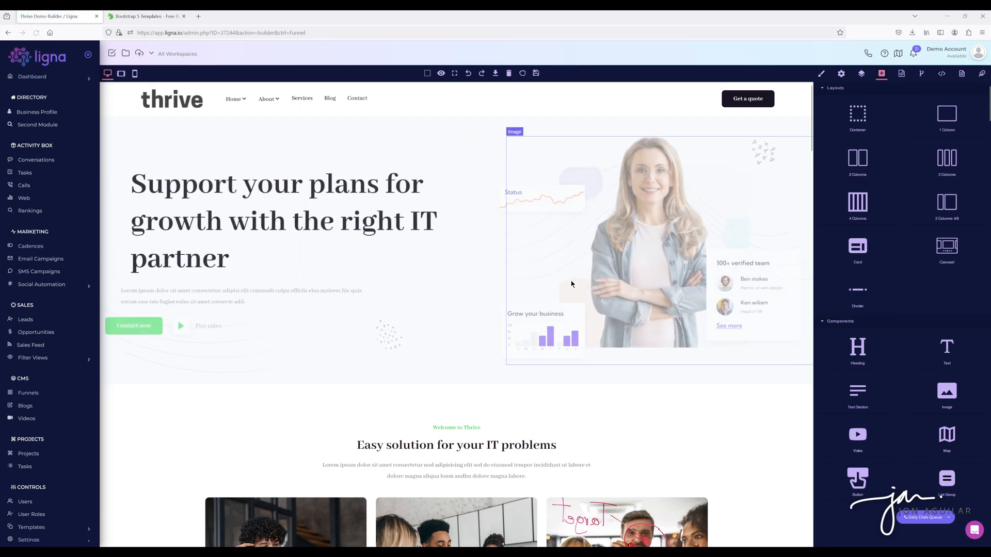
Check the file picker for replacing the hero image and open the hero heading for text editing.
{"action": "double_click", "coordinate": [620, 229]}
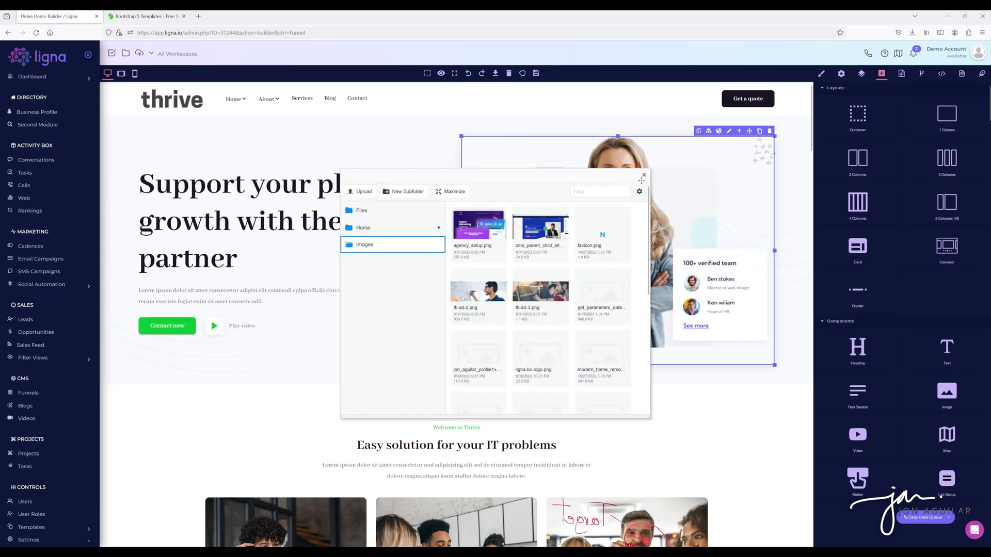
{"action": "left_click", "coordinate": [644, 175]}
{"action": "left_click", "coordinate": [216, 248]}
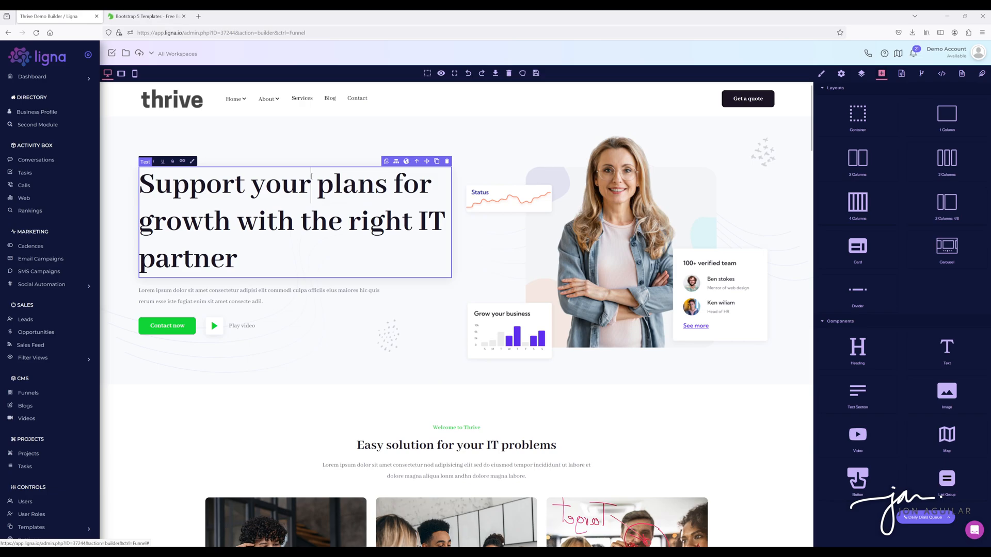
Examine the Thrive page's sections and the layouts, components, widgets and prebuilt blocks available for it.
{"action": "scroll", "coordinate": [392, 300], "scroll_direction": "down", "scroll_amount": 4}
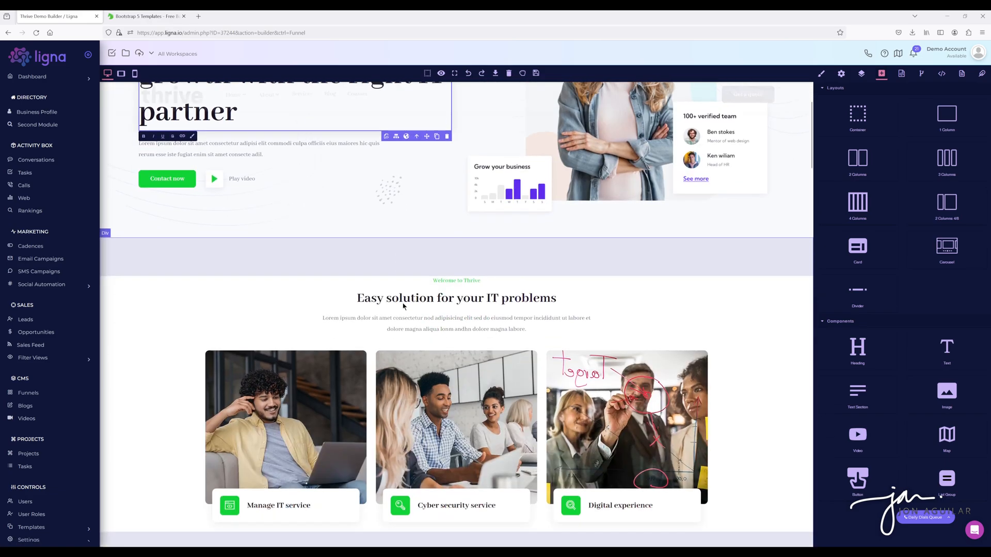
{"action": "scroll", "coordinate": [223, 328], "scroll_direction": "down", "scroll_amount": 3}
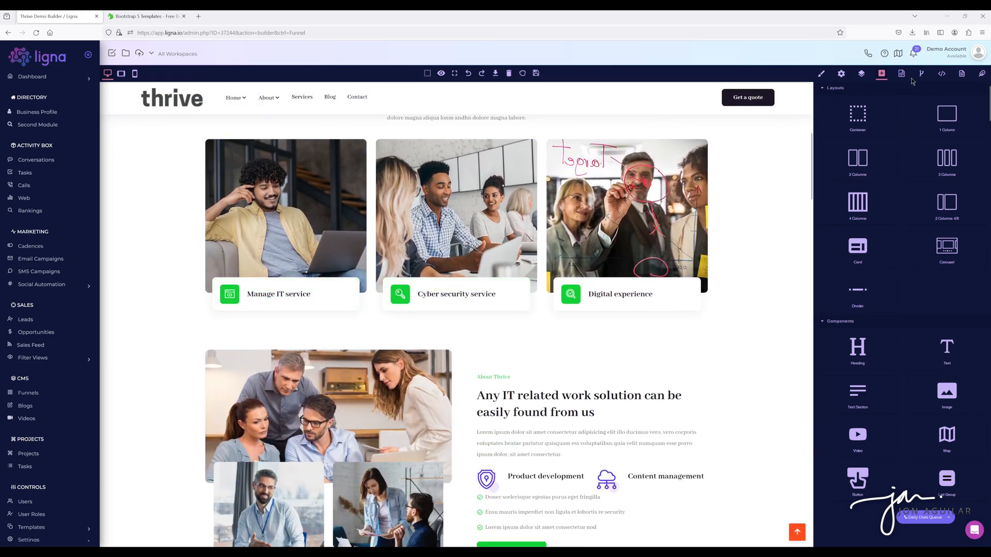
{"action": "left_click", "coordinate": [884, 76]}
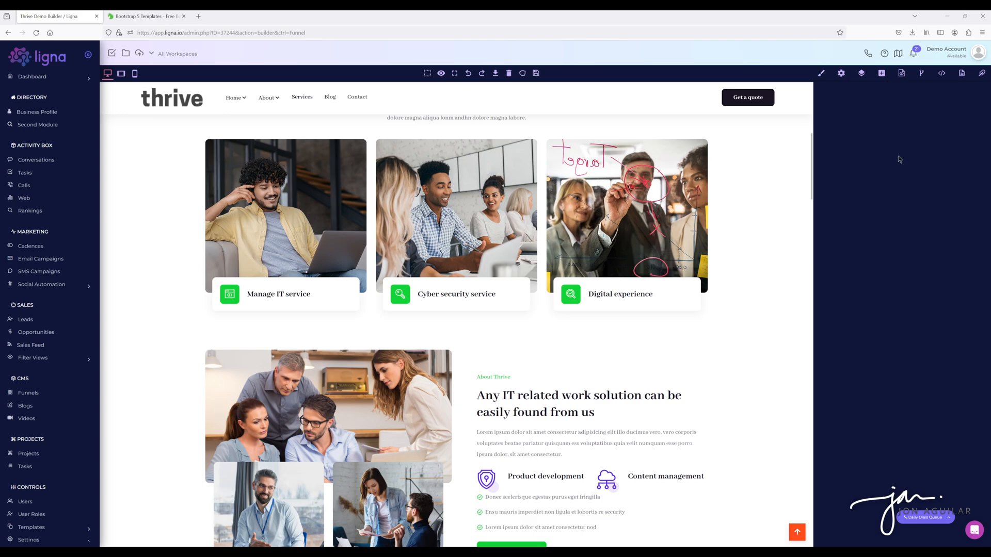
{"action": "left_click", "coordinate": [881, 75]}
{"action": "scroll", "coordinate": [873, 279], "scroll_direction": "down", "scroll_amount": 10}
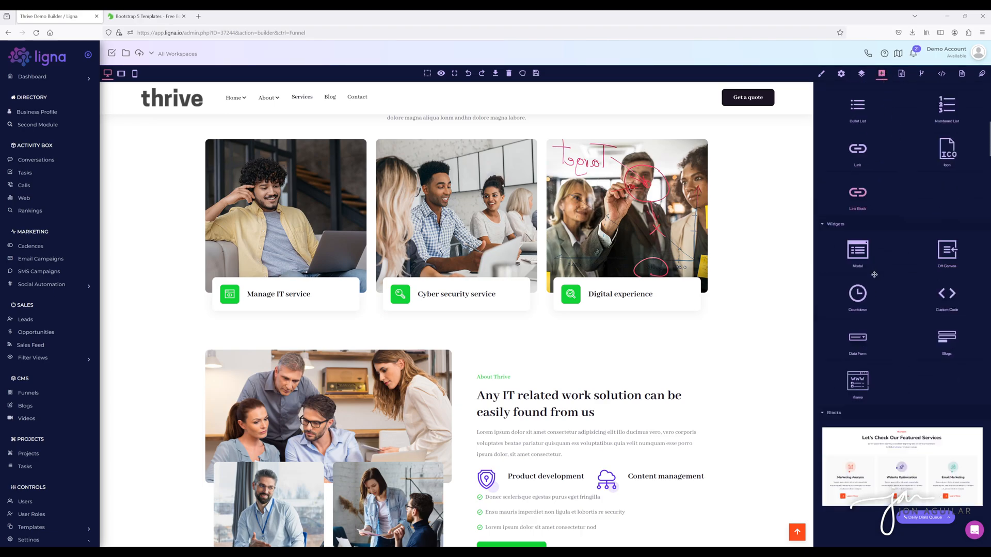
{"action": "scroll", "coordinate": [658, 270], "scroll_direction": "down", "scroll_amount": 4}
{"action": "scroll", "coordinate": [877, 310], "scroll_direction": "down", "scroll_amount": 2}
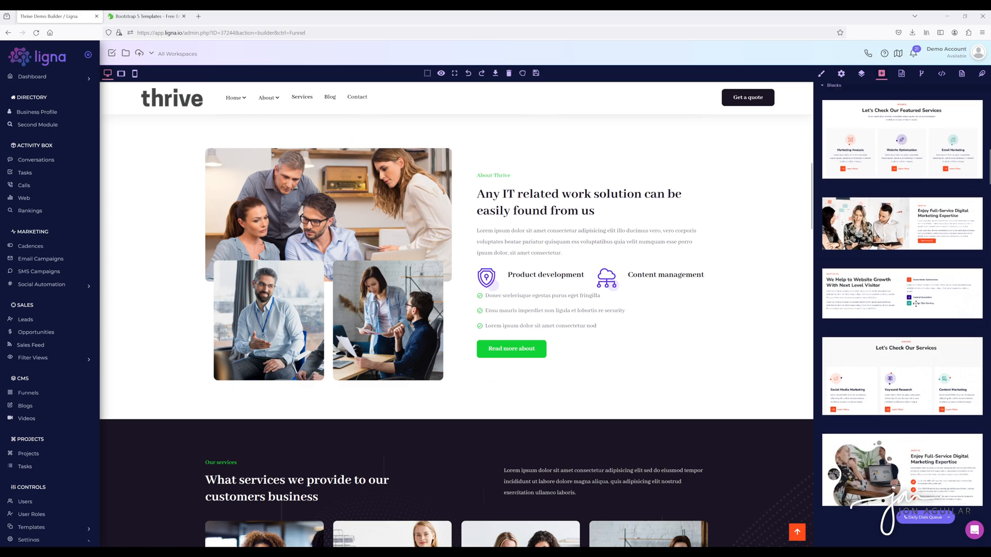
{"action": "scroll", "coordinate": [791, 312], "scroll_direction": "down", "scroll_amount": 4}
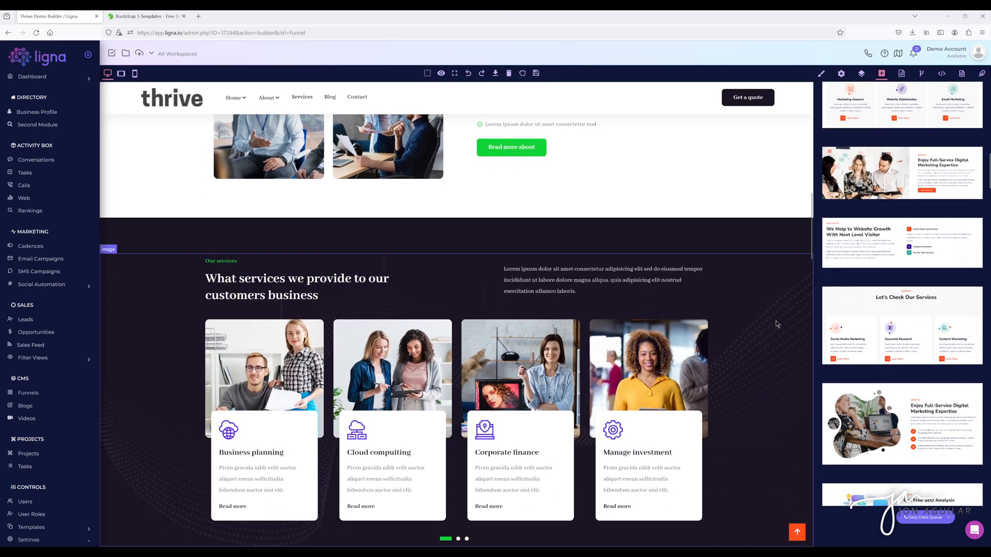
{"action": "scroll", "coordinate": [775, 320], "scroll_direction": "down", "scroll_amount": 7}
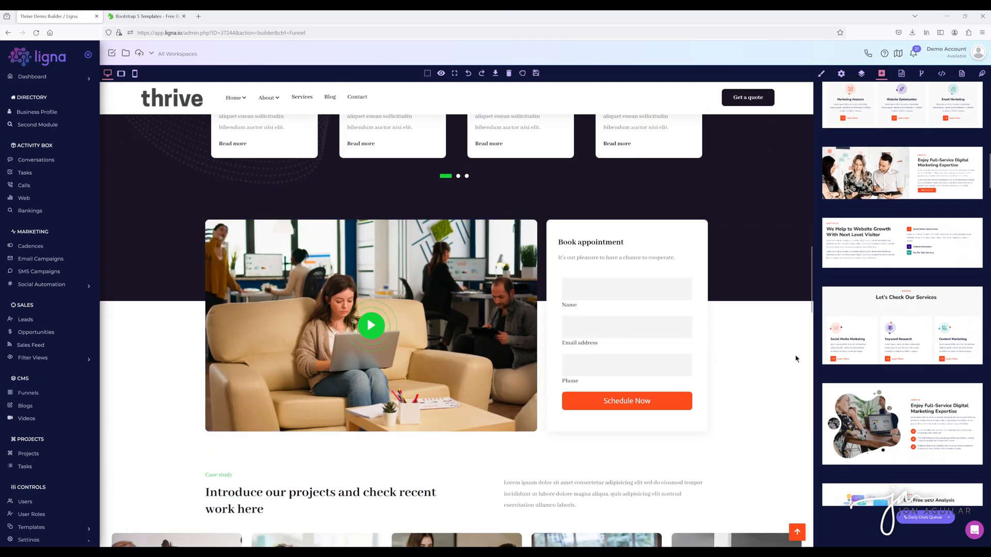
{"action": "scroll", "coordinate": [795, 356], "scroll_direction": "down", "scroll_amount": 4}
{"action": "scroll", "coordinate": [565, 374], "scroll_direction": "up", "scroll_amount": 15}
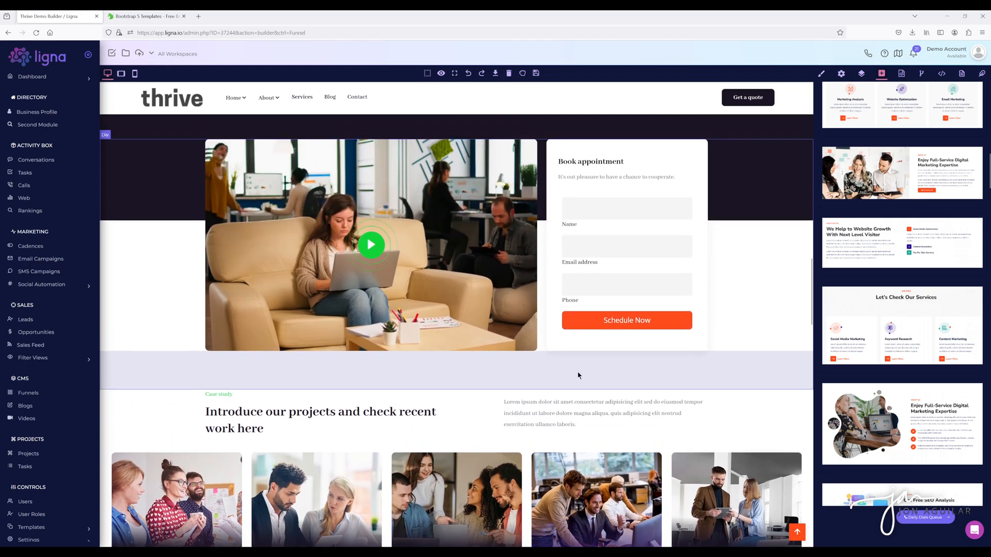
{"action": "scroll", "coordinate": [579, 379], "scroll_direction": "up", "scroll_amount": 8}
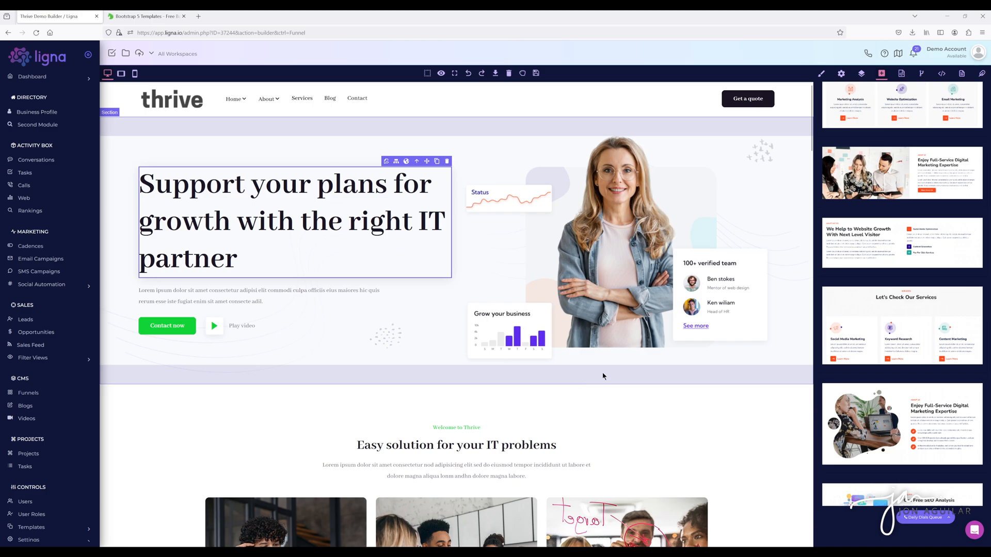
{"action": "scroll", "coordinate": [933, 344], "scroll_direction": "up", "scroll_amount": 10}
{"action": "scroll", "coordinate": [933, 344], "scroll_direction": "up", "scroll_amount": 7}
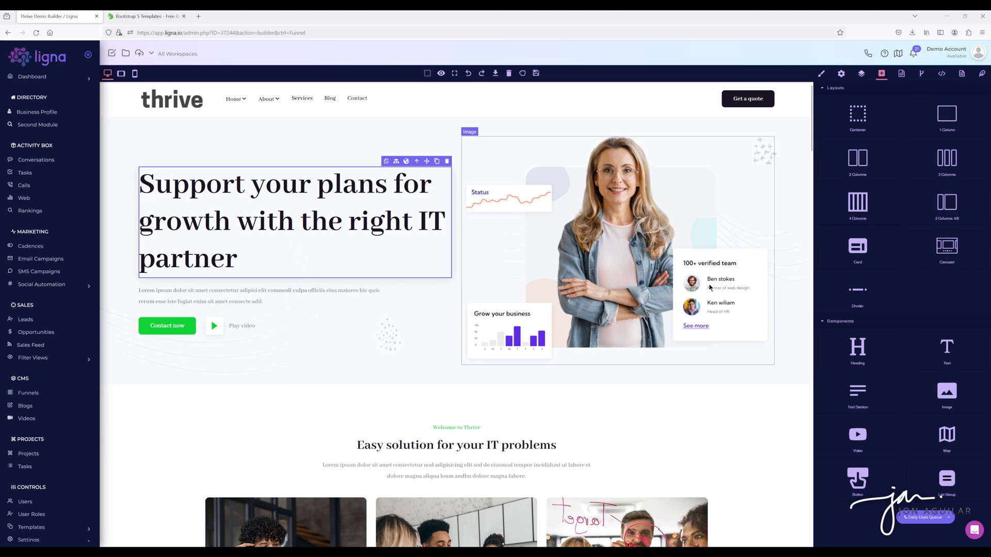
Return to the funnels list and look through all the theme templates offered for a new funnel.
{"action": "left_click", "coordinate": [9, 38]}
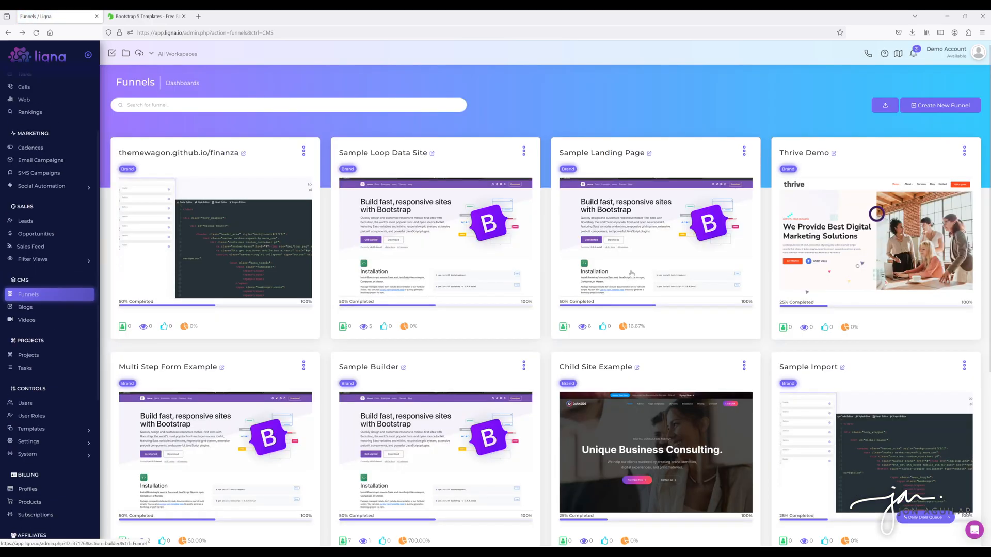
{"action": "left_click", "coordinate": [929, 106]}
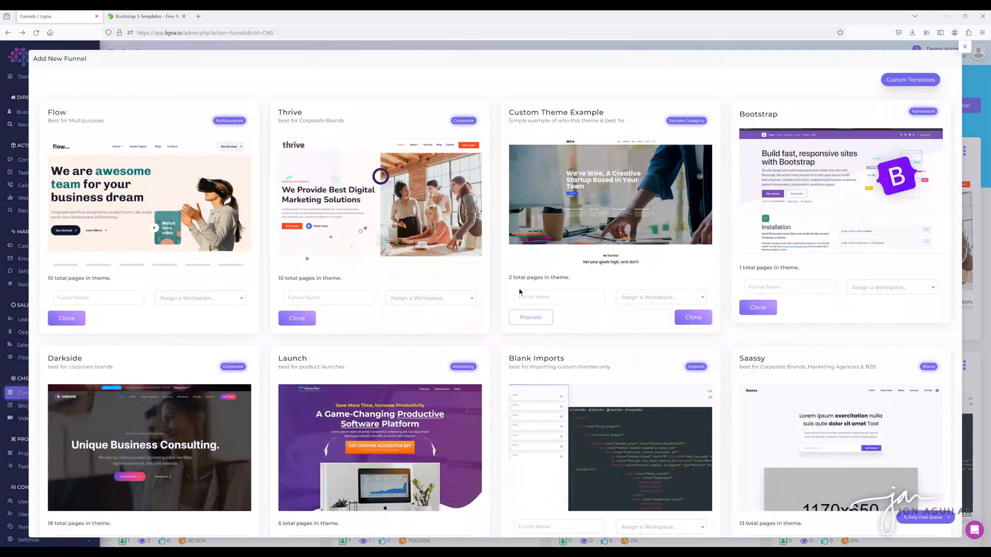
{"action": "scroll", "coordinate": [573, 271], "scroll_direction": "down", "scroll_amount": 2}
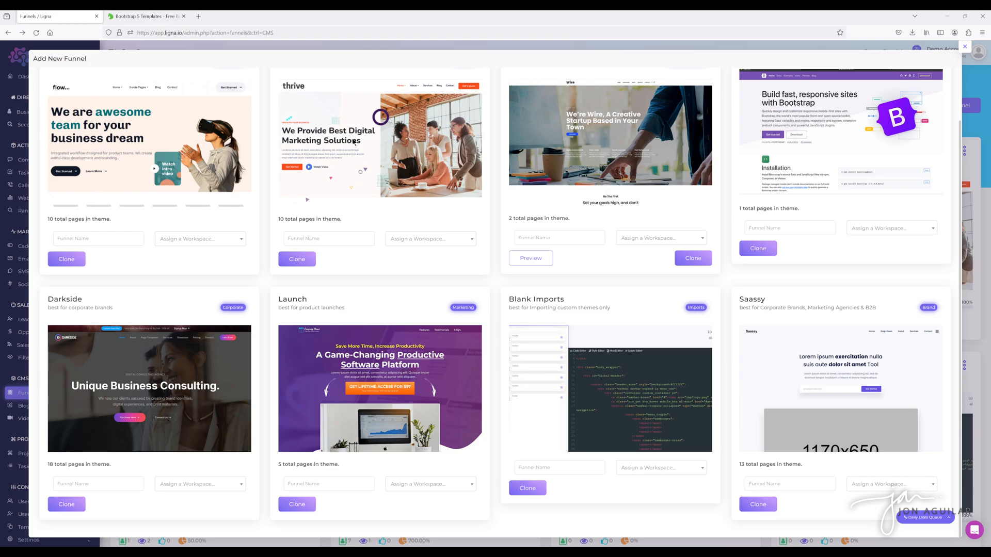
{"action": "left_click", "coordinate": [964, 47]}
Reopen the Thrive Demo funnel and examine its prebuilt blocks and list of pages.
{"action": "left_click", "coordinate": [841, 198]}
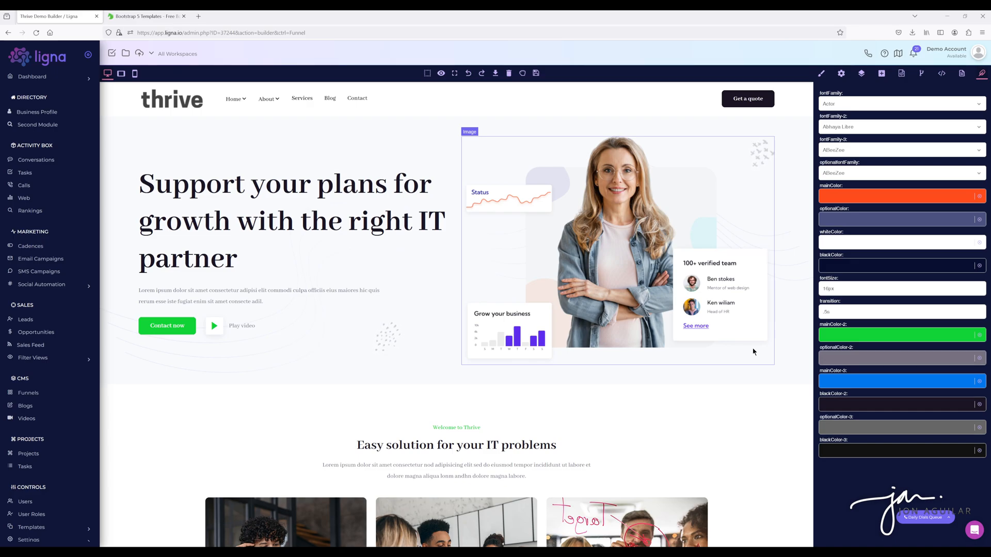
{"action": "left_click", "coordinate": [882, 73]}
{"action": "scroll", "coordinate": [886, 332], "scroll_direction": "down", "scroll_amount": 3}
{"action": "scroll", "coordinate": [885, 332], "scroll_direction": "down", "scroll_amount": 6}
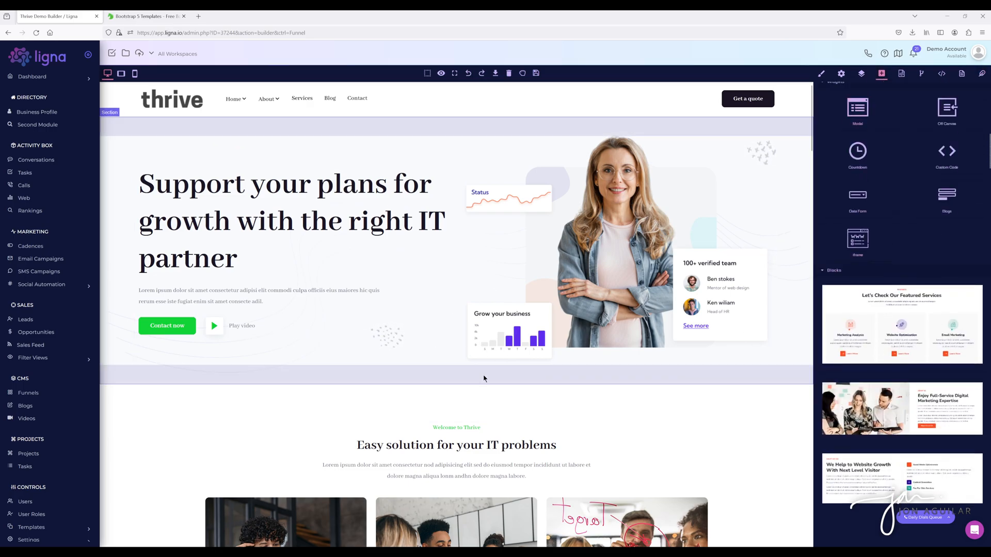
{"action": "scroll", "coordinate": [527, 392], "scroll_direction": "down", "scroll_amount": 5}
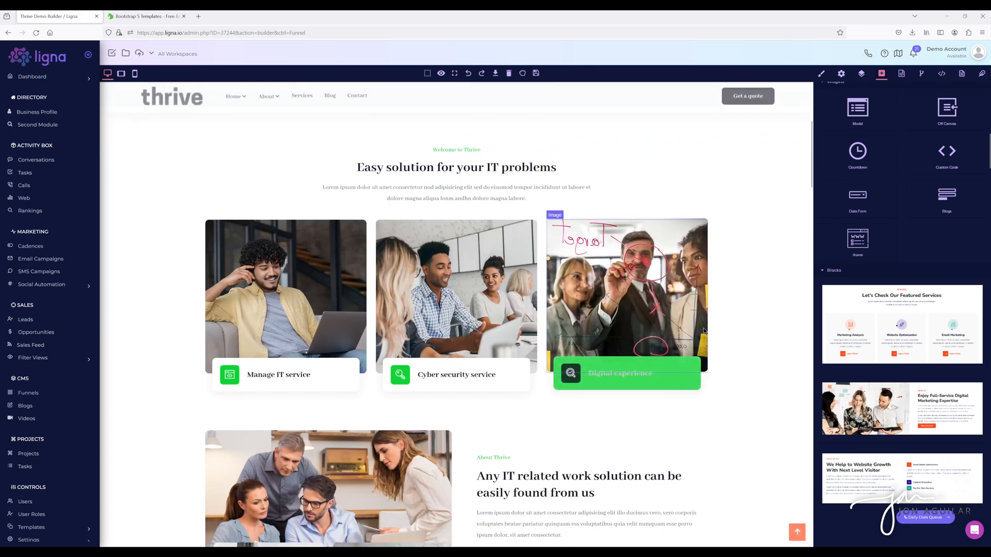
{"action": "left_click", "coordinate": [961, 74]}
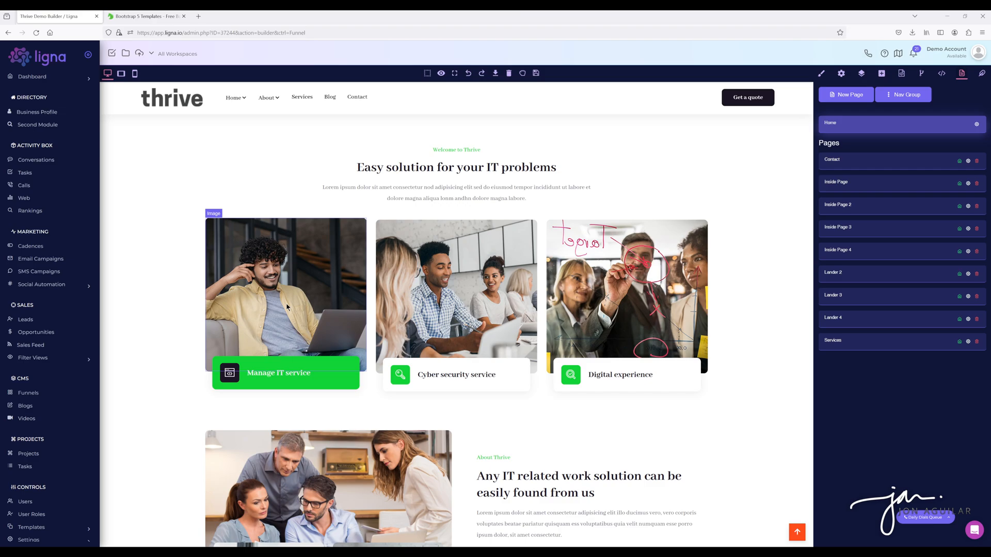
Return to the funnels list and inspect the Import Website form and the new-funnel templates, including Blank Imports.
{"action": "left_click", "coordinate": [8, 33]}
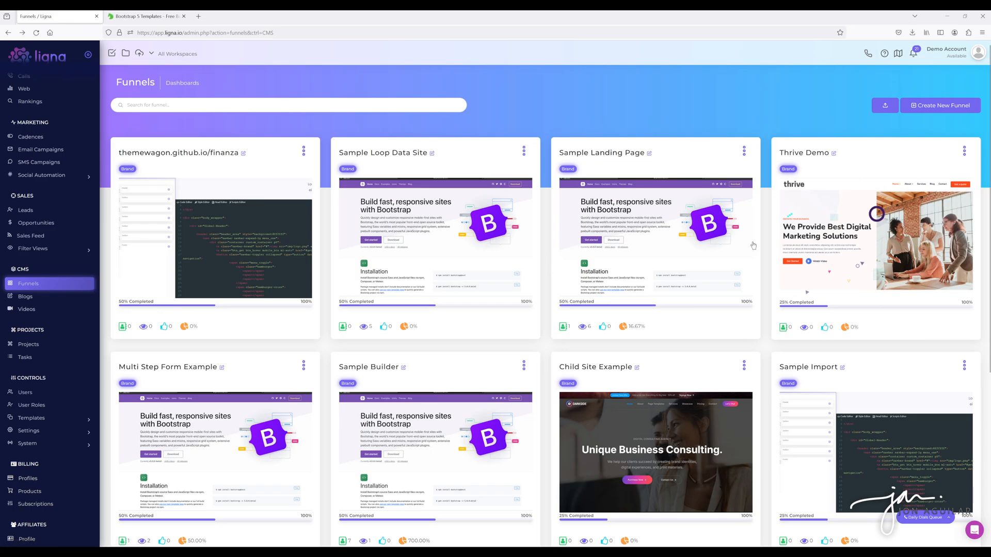
{"action": "left_click", "coordinate": [885, 106]}
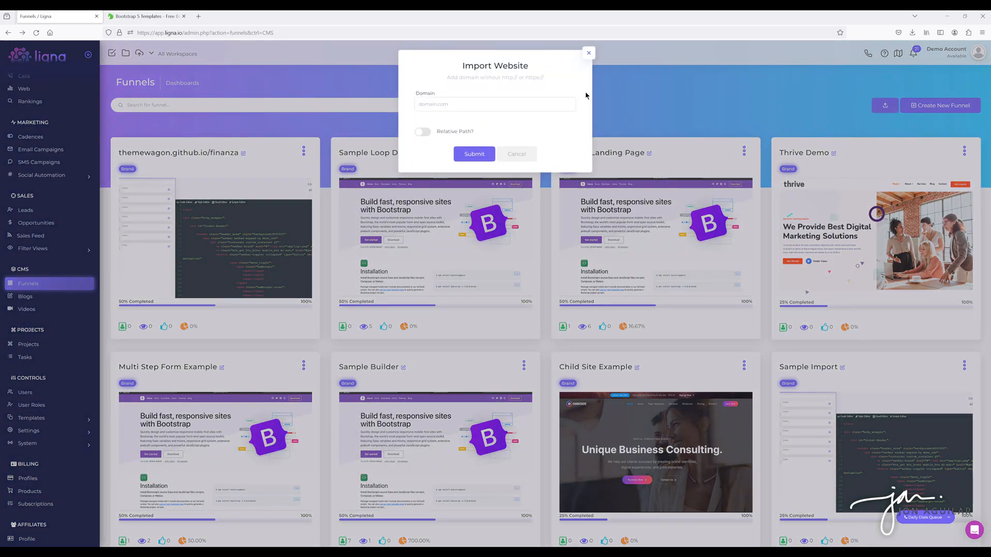
{"action": "left_click", "coordinate": [589, 53]}
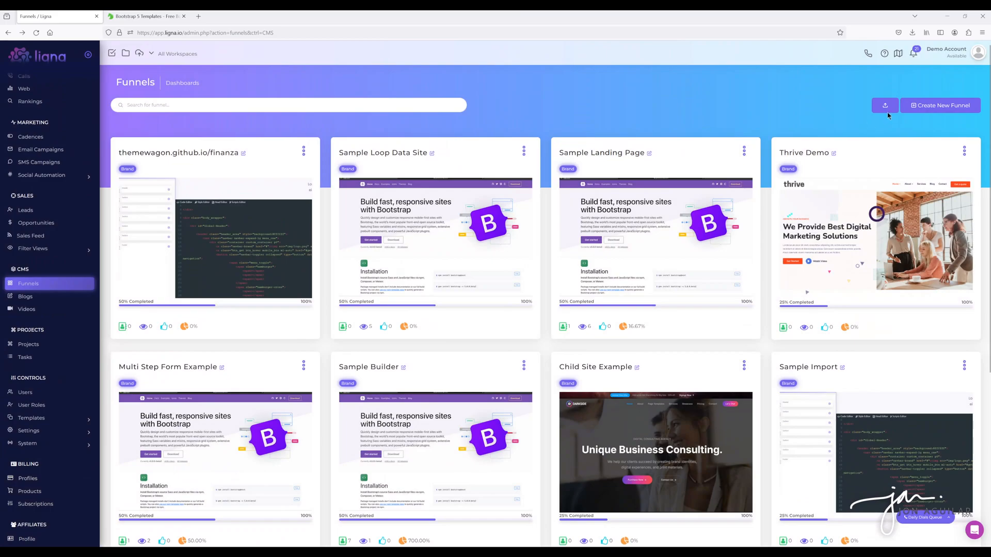
{"action": "left_click", "coordinate": [938, 107]}
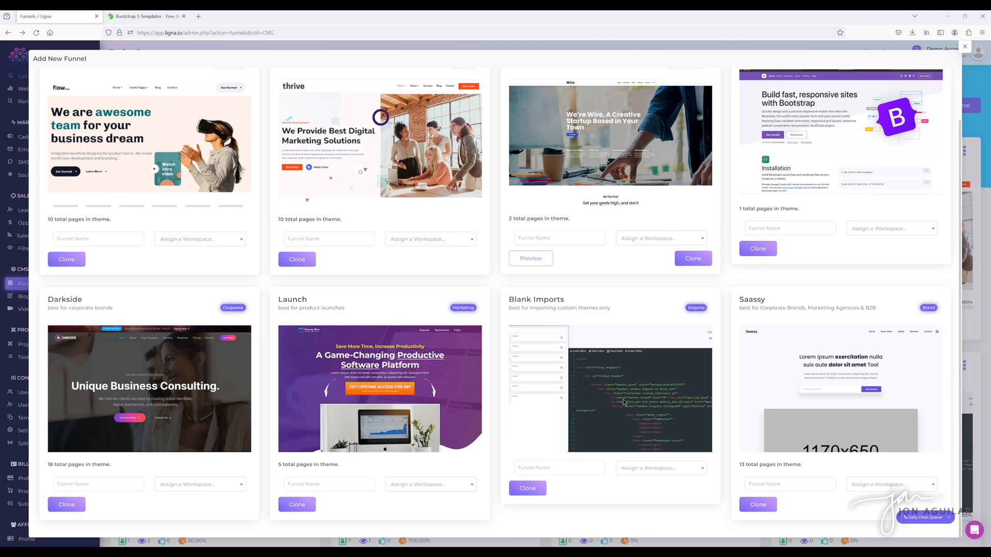
{"action": "left_click", "coordinate": [964, 50]}
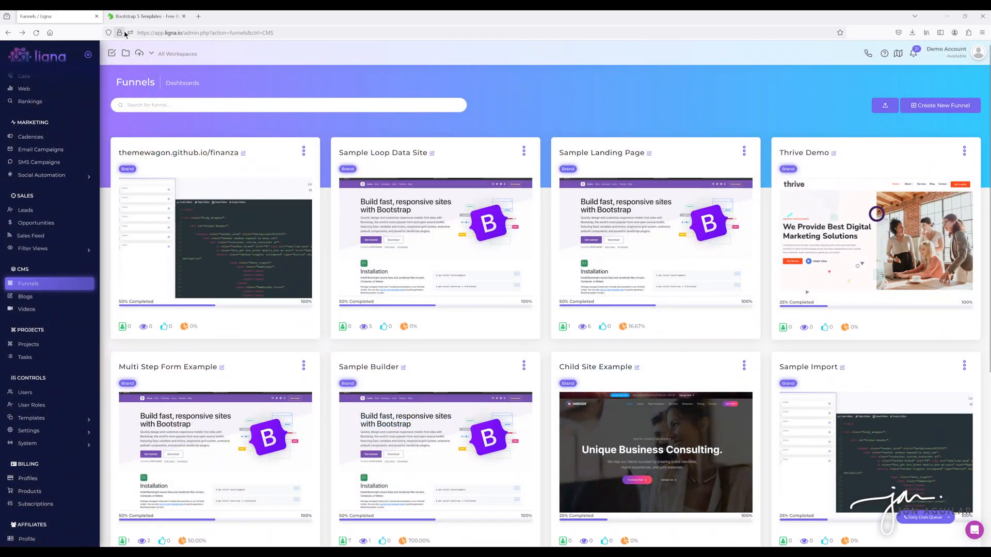
Switch to the ThemeWagon site and browse its Bootstrap 5 templates for a theme to import.
{"action": "left_click", "coordinate": [132, 17]}
{"action": "scroll", "coordinate": [746, 384], "scroll_direction": "up", "scroll_amount": 15}
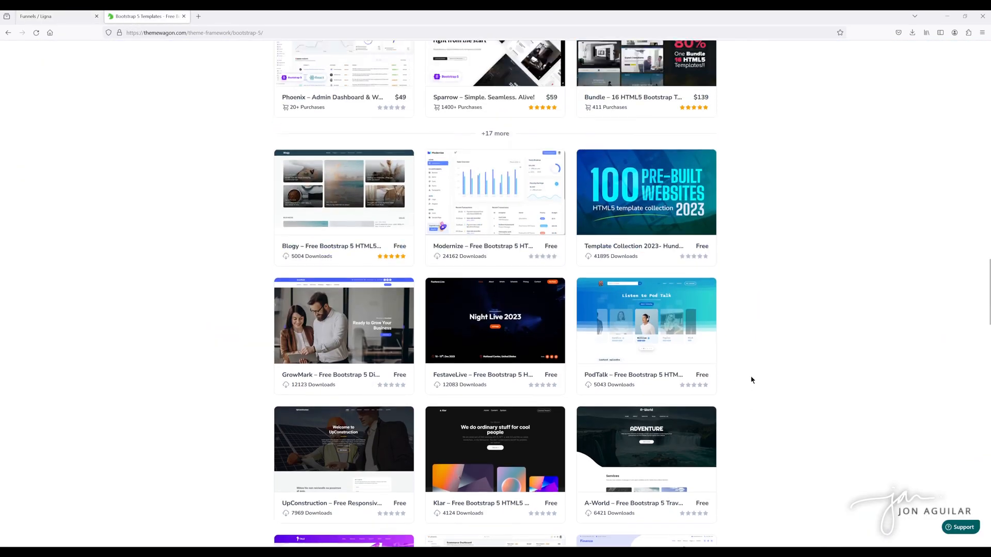
{"action": "scroll", "coordinate": [751, 384], "scroll_direction": "up", "scroll_amount": 10}
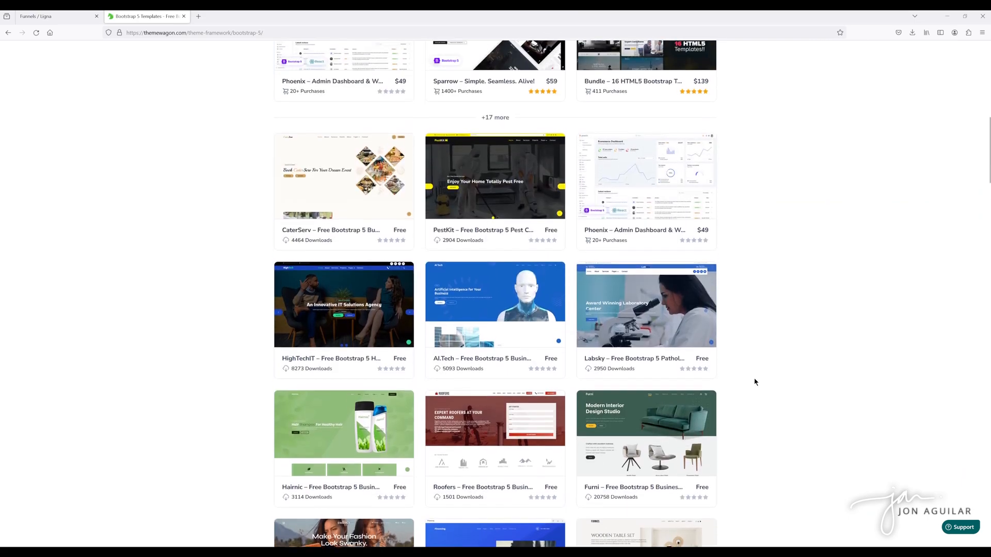
{"action": "scroll", "coordinate": [743, 389], "scroll_direction": "up", "scroll_amount": 5}
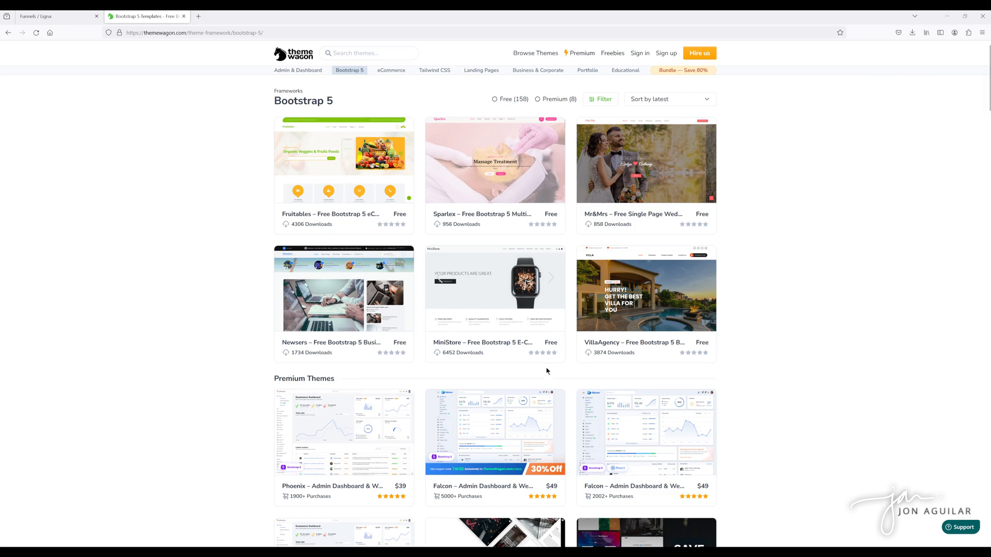
{"action": "scroll", "coordinate": [711, 295], "scroll_direction": "down", "scroll_amount": 15}
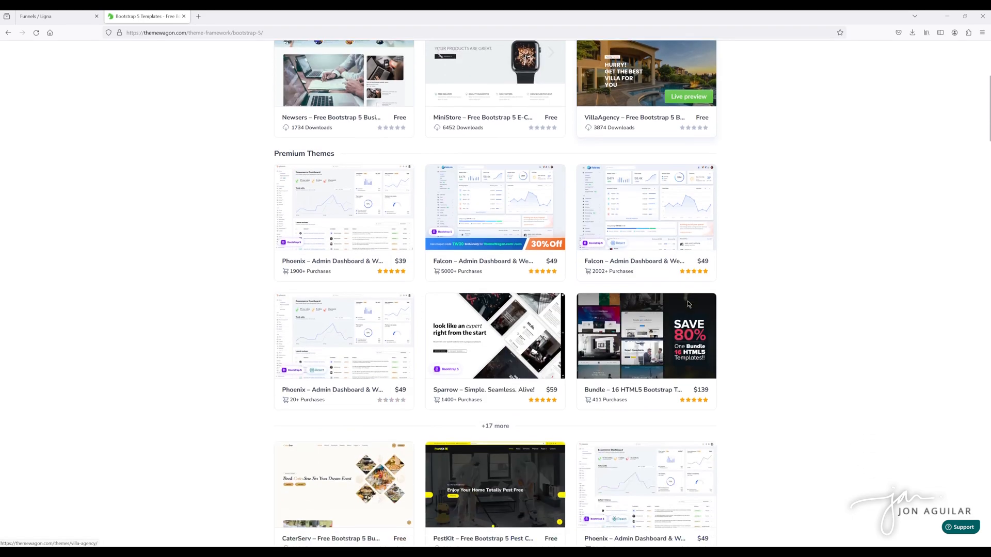
{"action": "scroll", "coordinate": [760, 324], "scroll_direction": "down", "scroll_amount": 12}
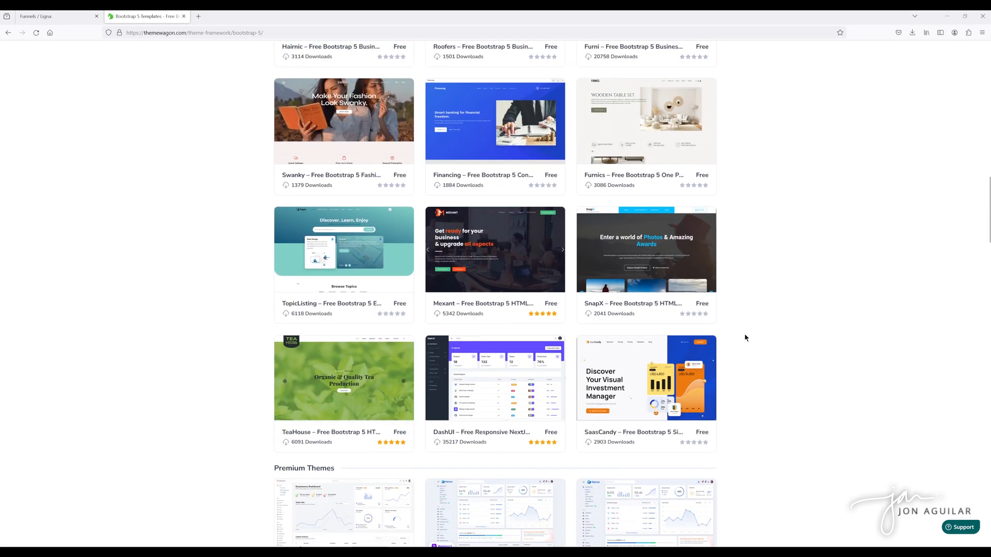
{"action": "scroll", "coordinate": [743, 343], "scroll_direction": "down", "scroll_amount": 12}
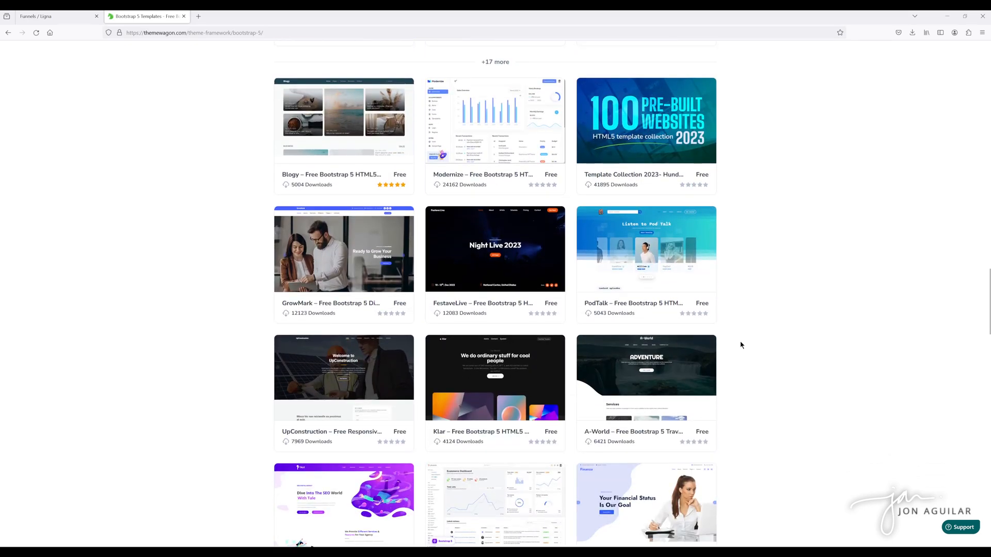
{"action": "scroll", "coordinate": [740, 346], "scroll_direction": "down", "scroll_amount": 2}
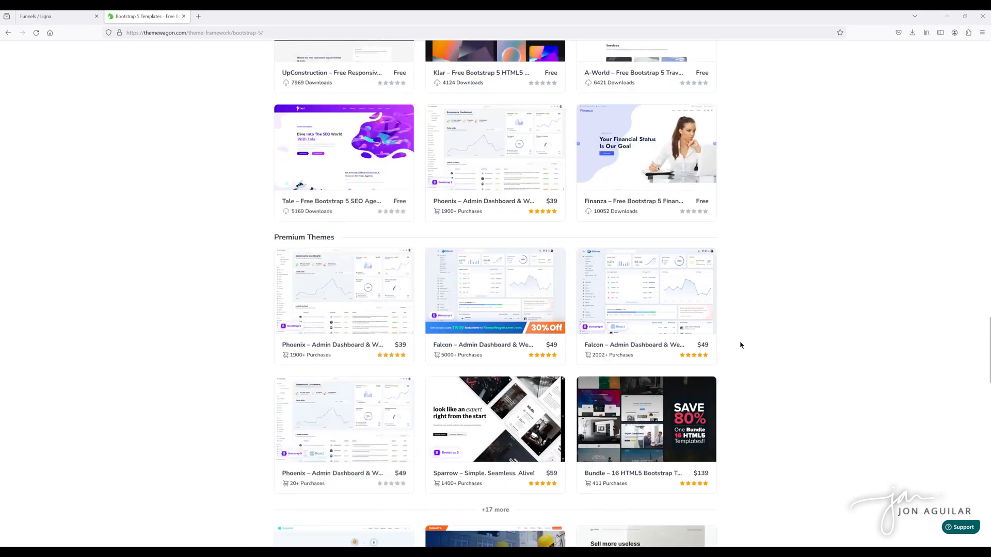
Open the live preview of the free Finanza Bootstrap 5 template and look through its home page.
{"action": "scroll", "coordinate": [741, 343], "scroll_direction": "up", "scroll_amount": 2}
{"action": "left_click", "coordinate": [673, 260]}
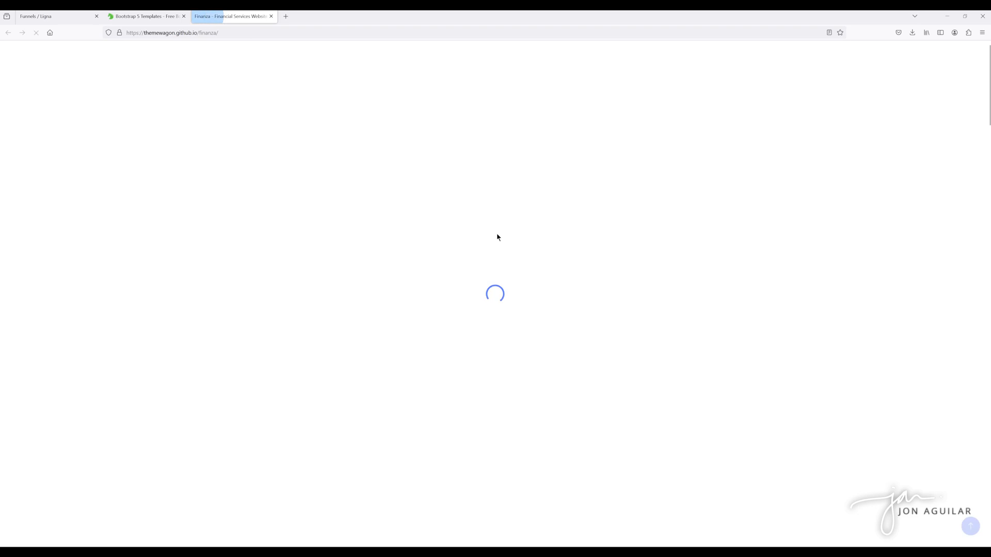
{"action": "scroll", "coordinate": [542, 281], "scroll_direction": "down", "scroll_amount": 10}
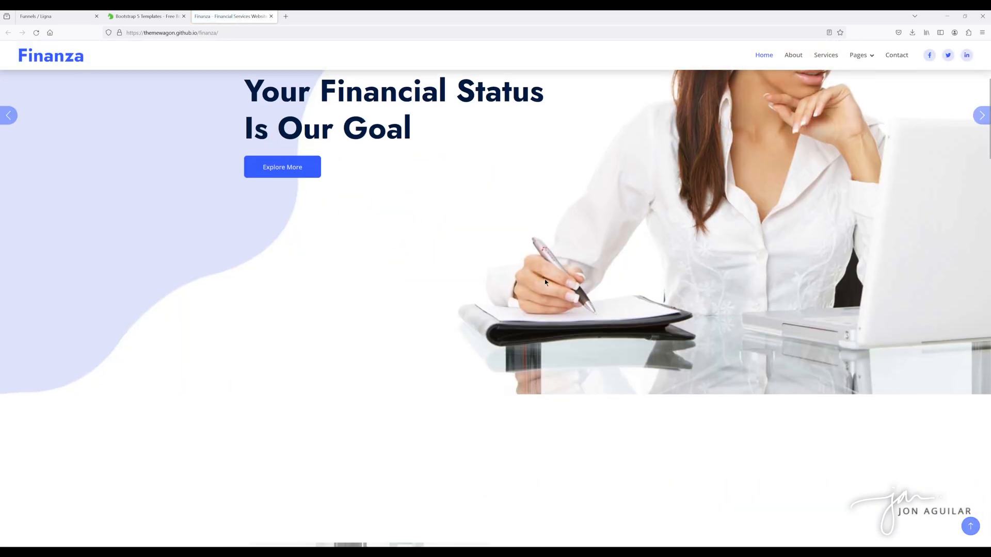
Examine the Finanza home page's services, call-back form, projects, team and About Us sections.
{"action": "scroll", "coordinate": [547, 289], "scroll_direction": "down", "scroll_amount": 15}
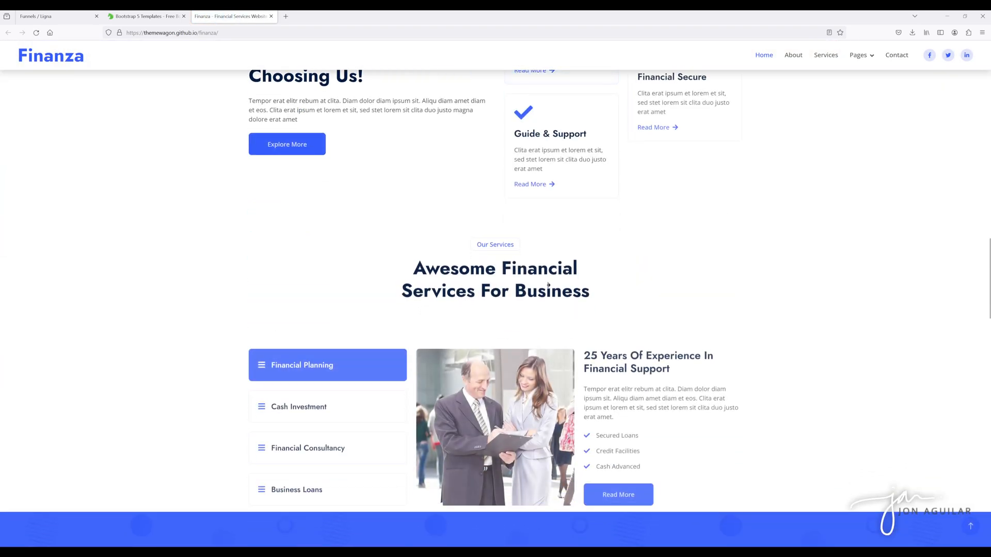
{"action": "scroll", "coordinate": [542, 298], "scroll_direction": "down", "scroll_amount": 5}
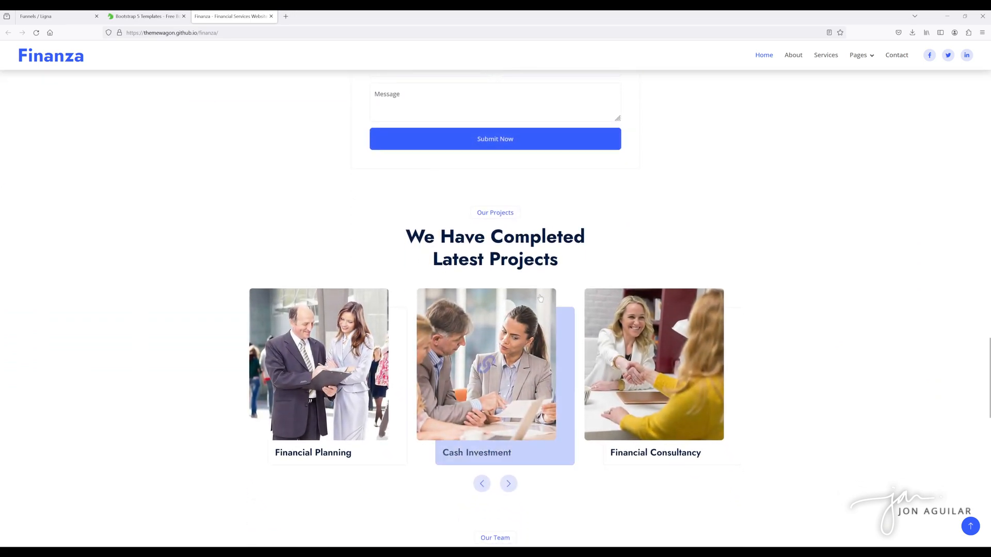
{"action": "scroll", "coordinate": [537, 310], "scroll_direction": "down", "scroll_amount": 5}
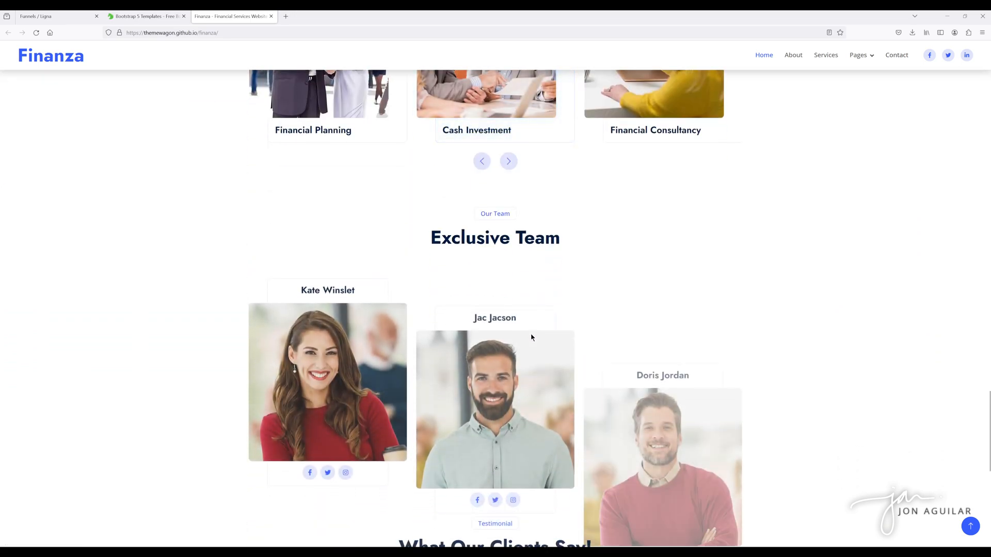
{"action": "scroll", "coordinate": [534, 339], "scroll_direction": "down", "scroll_amount": 5}
{"action": "scroll", "coordinate": [537, 341], "scroll_direction": "up", "scroll_amount": 20}
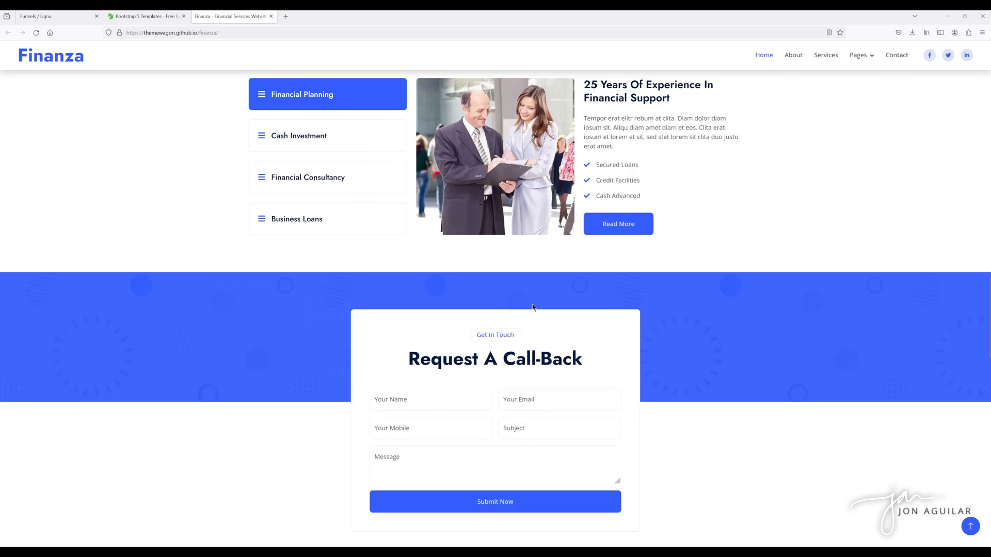
{"action": "scroll", "coordinate": [504, 265], "scroll_direction": "up", "scroll_amount": 10}
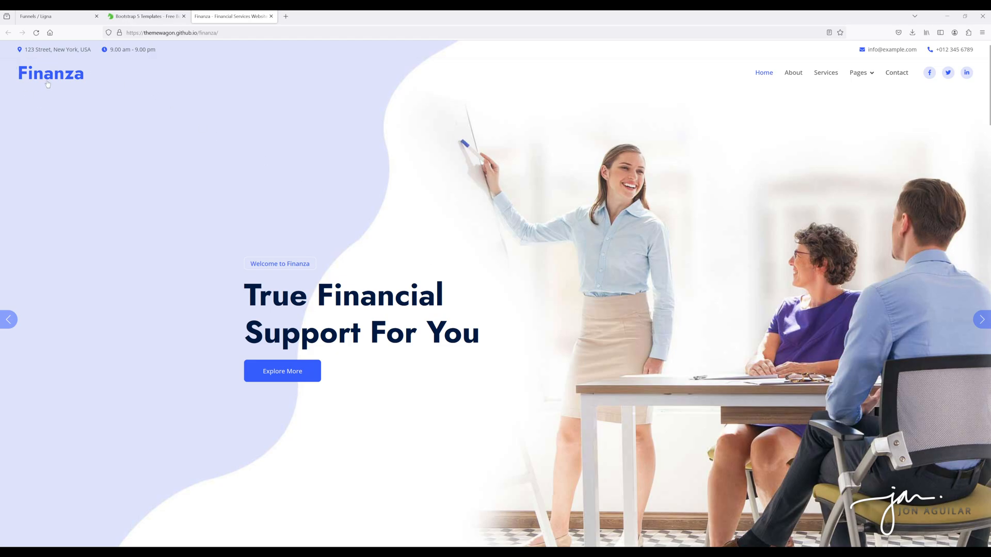
{"action": "scroll", "coordinate": [315, 243], "scroll_direction": "down", "scroll_amount": 7}
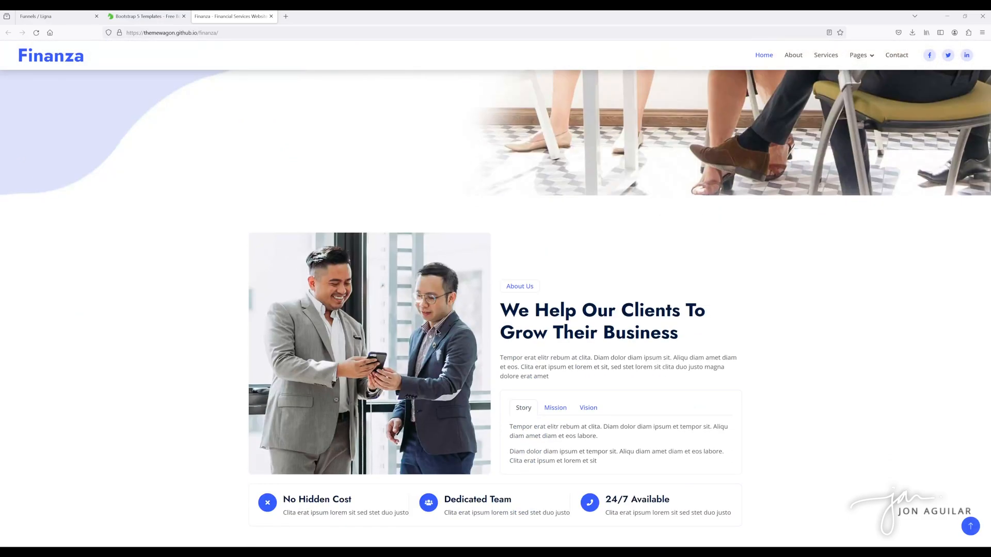
{"action": "scroll", "coordinate": [435, 333], "scroll_direction": "up", "scroll_amount": 7}
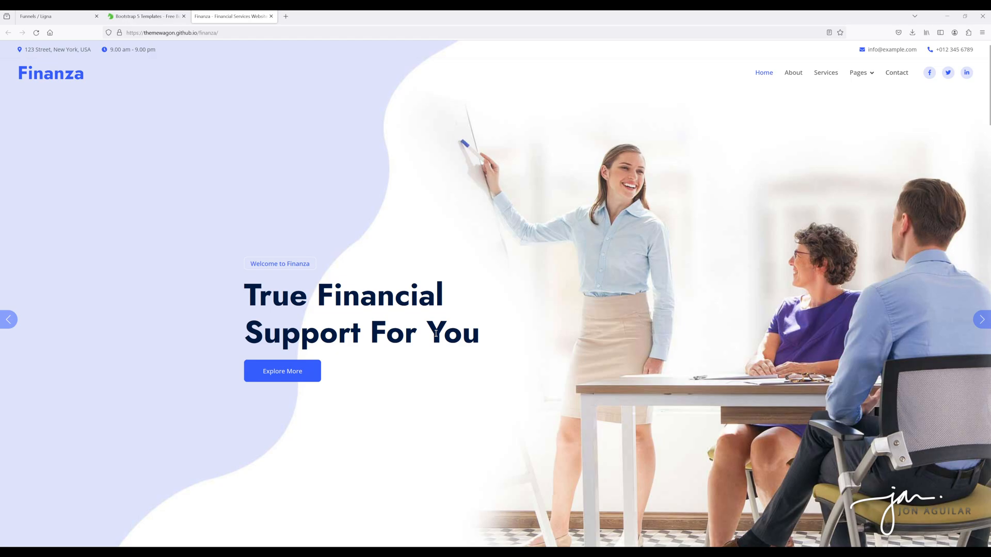
Open the Import Website form in Ligna's funnels list and inspect the Finanza page source for its linked stylesheets and pages.
{"action": "left_click", "coordinate": [60, 18]}
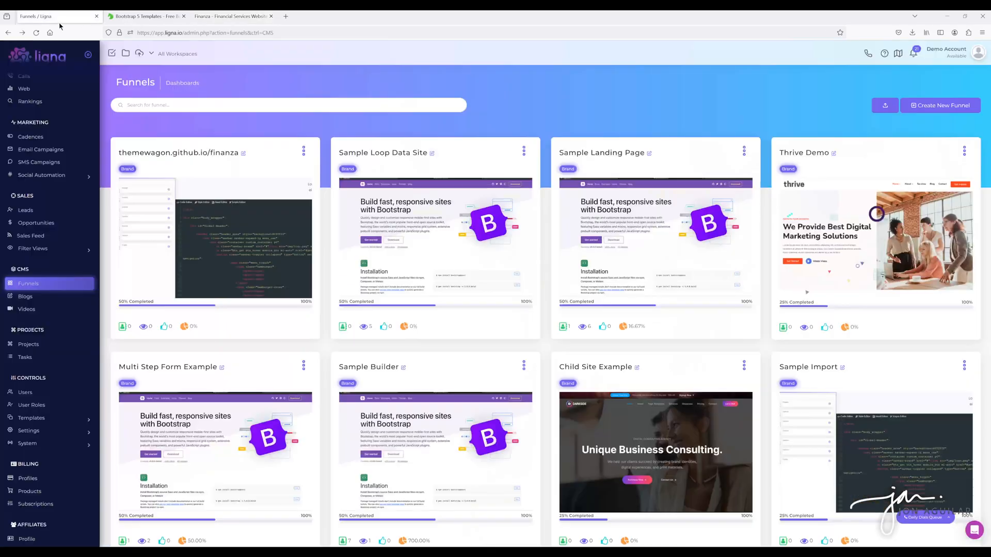
{"action": "left_click", "coordinate": [885, 106]}
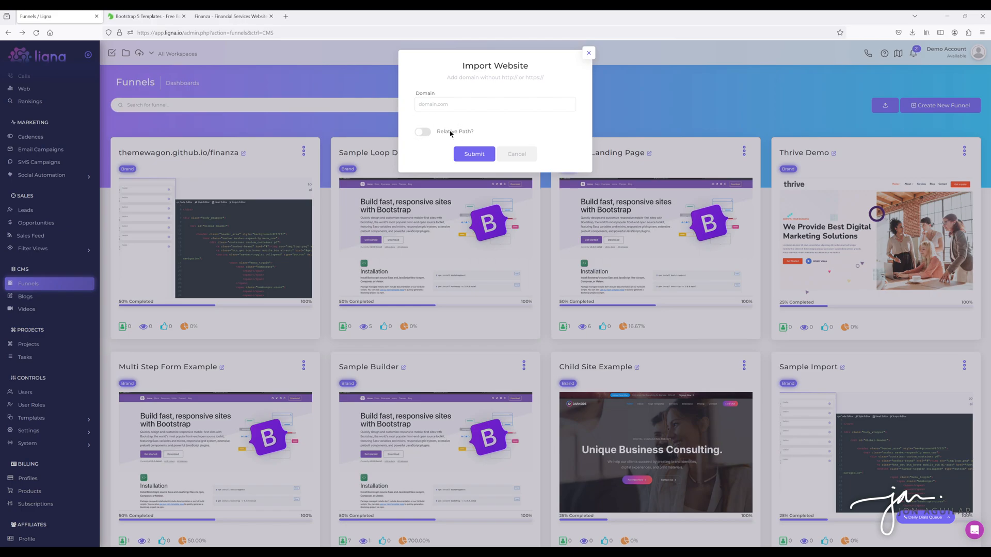
{"action": "left_click", "coordinate": [214, 16]}
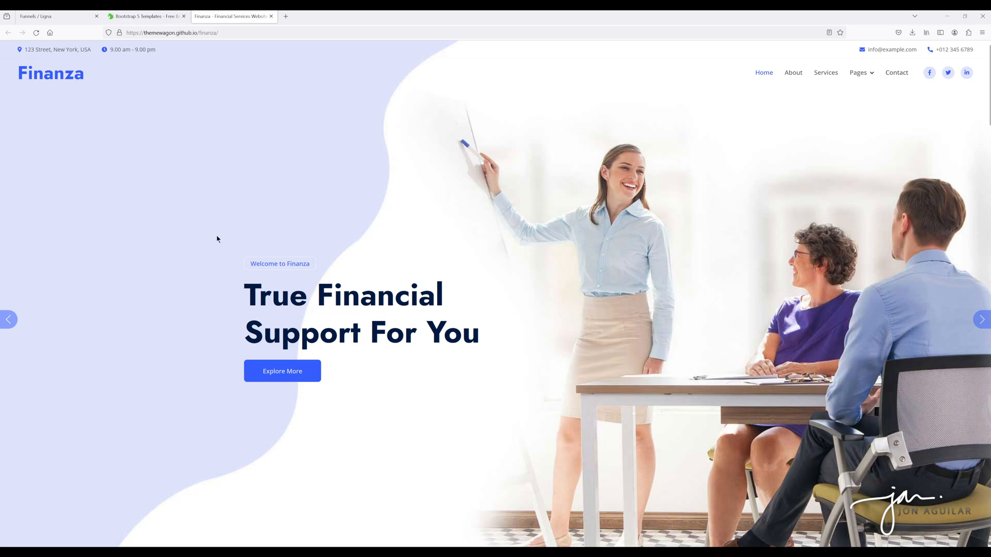
{"action": "key", "text": "ctrl+u"}
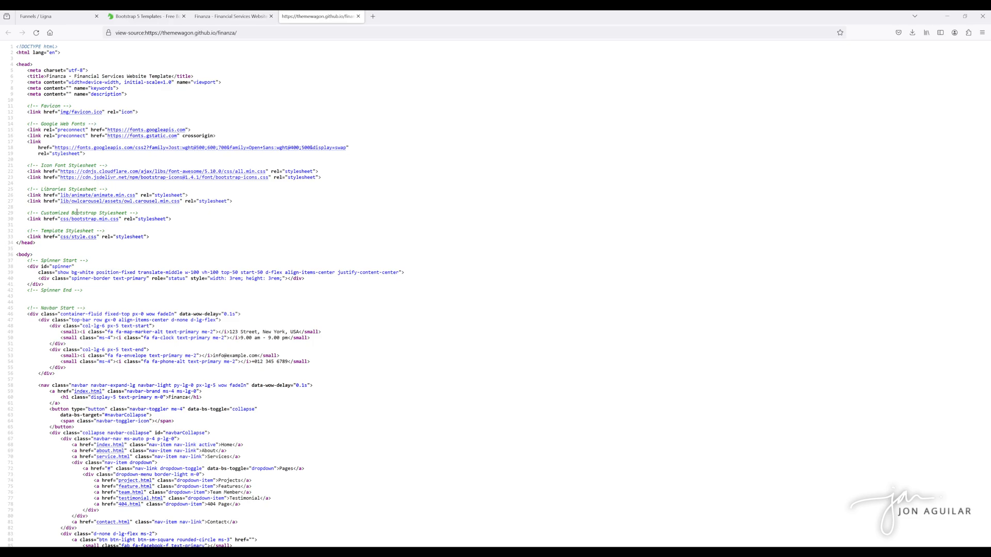
{"action": "left_click", "coordinate": [144, 20]}
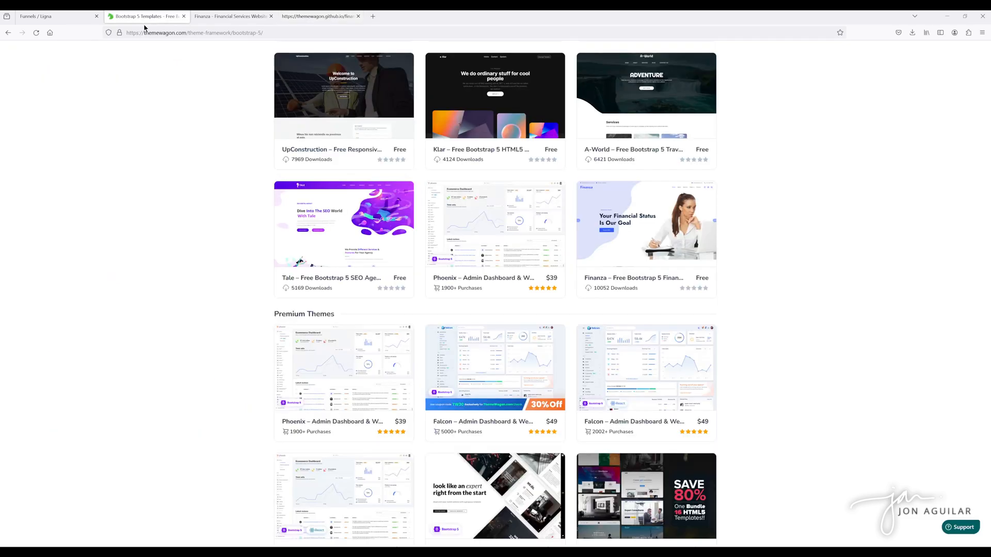
{"action": "left_click", "coordinate": [85, 21]}
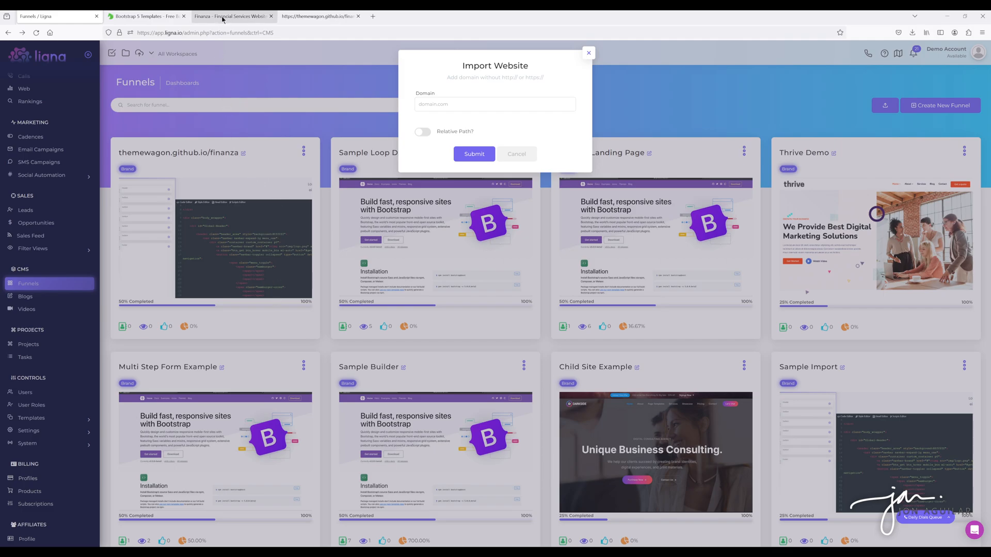
{"action": "left_click", "coordinate": [317, 16]}
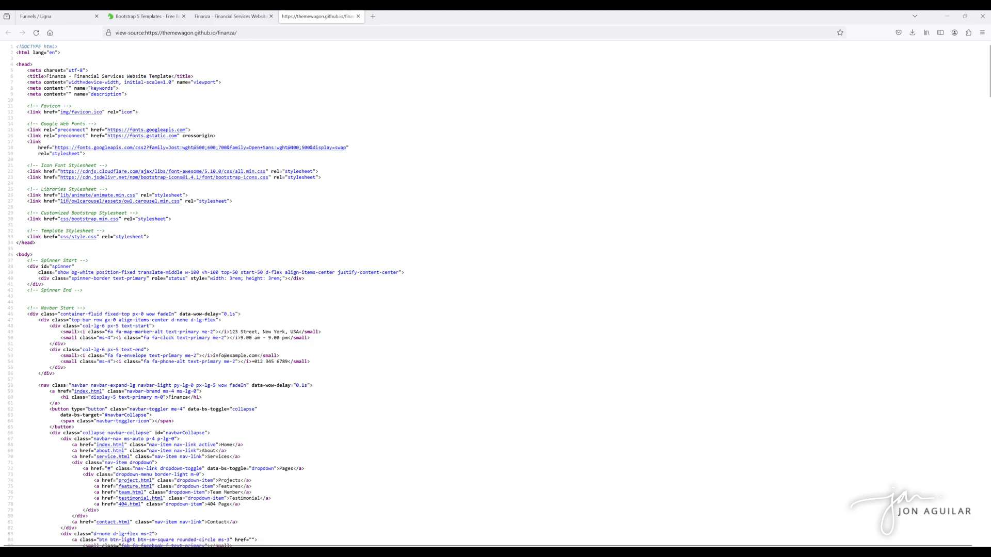
{"action": "left_click", "coordinate": [359, 16]}
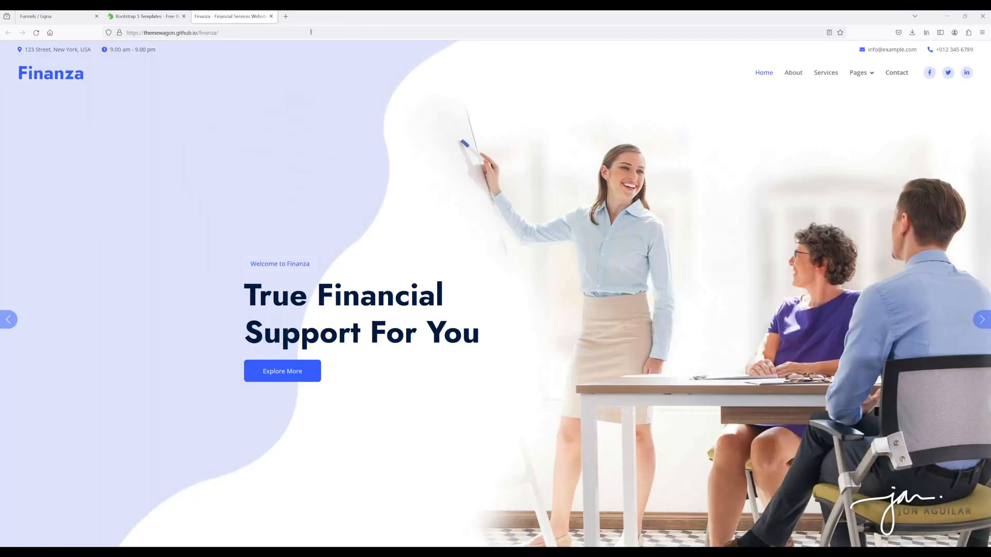
Copy the Finanza address without its https prefix and enter themewagon.github.io/finanza as the domain to import.
{"action": "left_click_drag", "start_coordinate": [218, 32], "coordinate": [144, 29]}
{"action": "key", "text": "ctrl+c"}
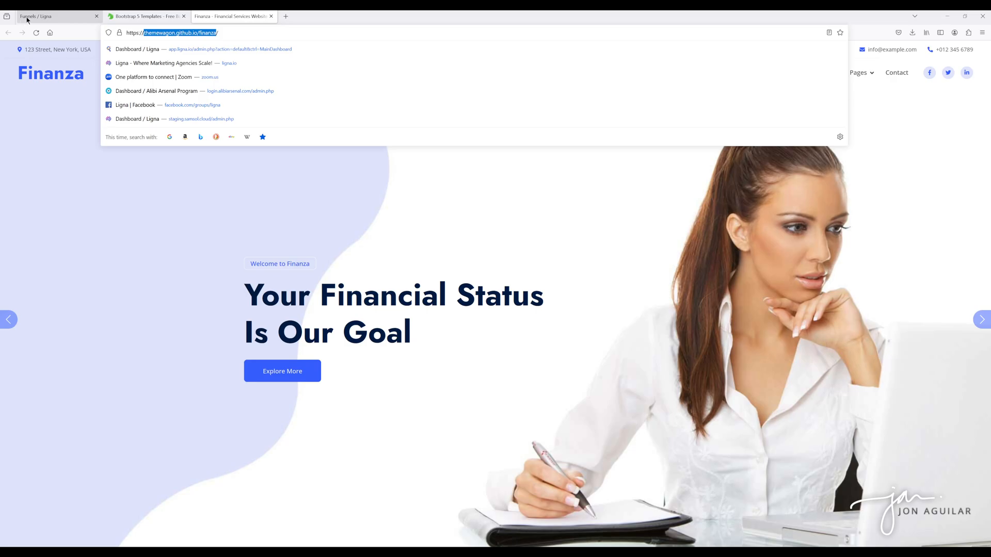
{"action": "left_click", "coordinate": [54, 16]}
{"action": "left_click", "coordinate": [459, 104]}
{"action": "key", "text": "ctrl+v"}
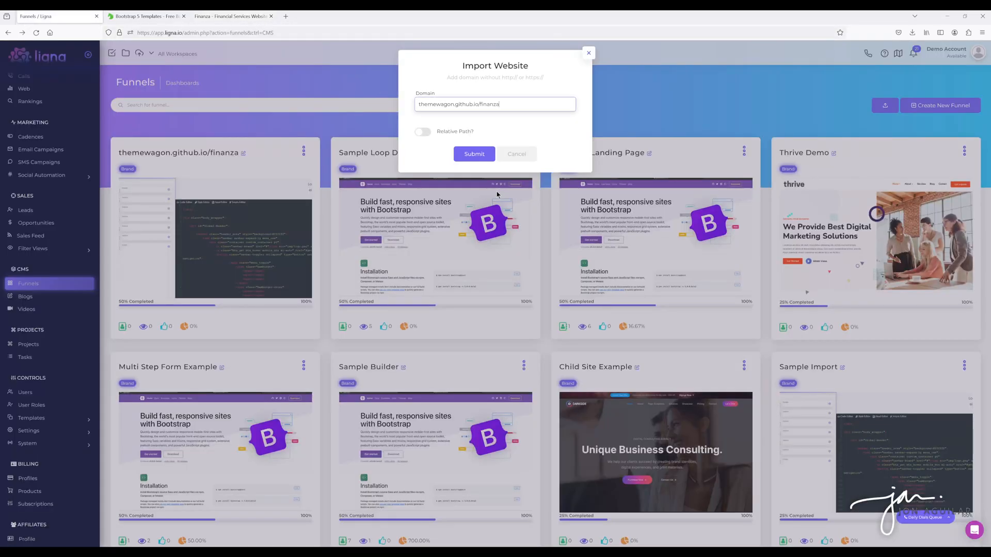
{"action": "key", "text": "ctrl+a"}
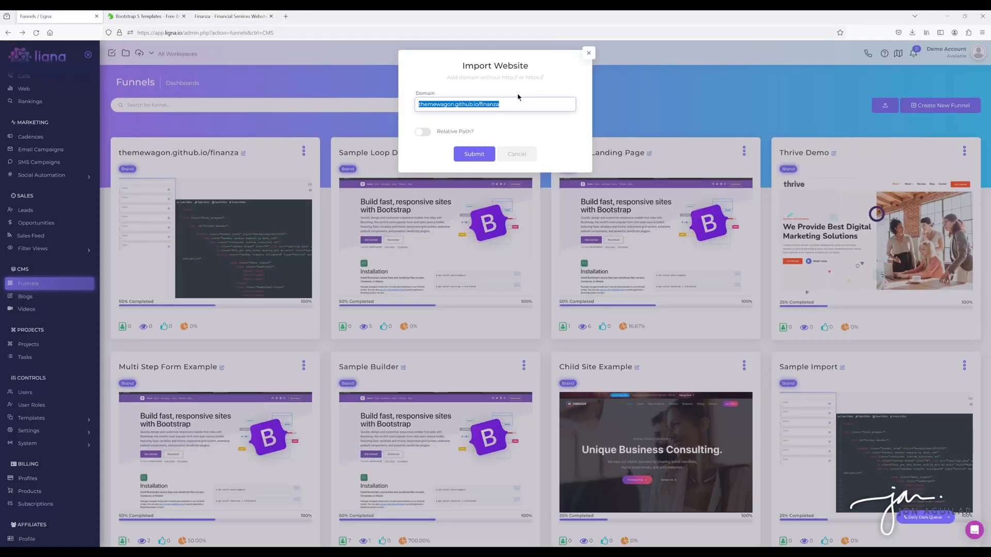
{"action": "left_click", "coordinate": [514, 90]}
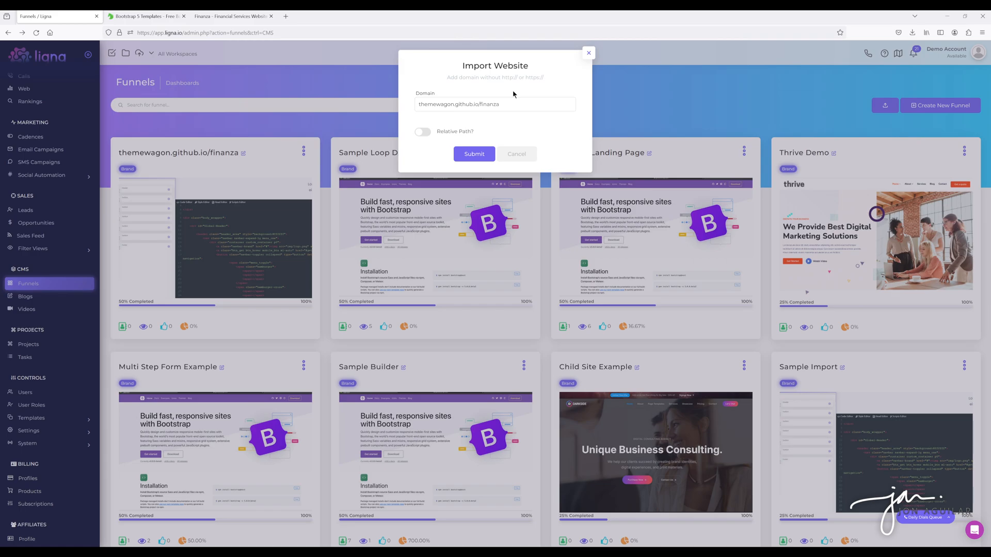
Check what themewagon.github.io loads without the finanza folder and return to the Finanza home page.
{"action": "left_click", "coordinate": [219, 17]}
{"action": "left_click", "coordinate": [167, 34]}
{"action": "left_click_drag", "start_coordinate": [220, 34], "coordinate": [197, 37]}
{"action": "key", "text": "BackSpace"}
{"action": "key", "text": "Return"}
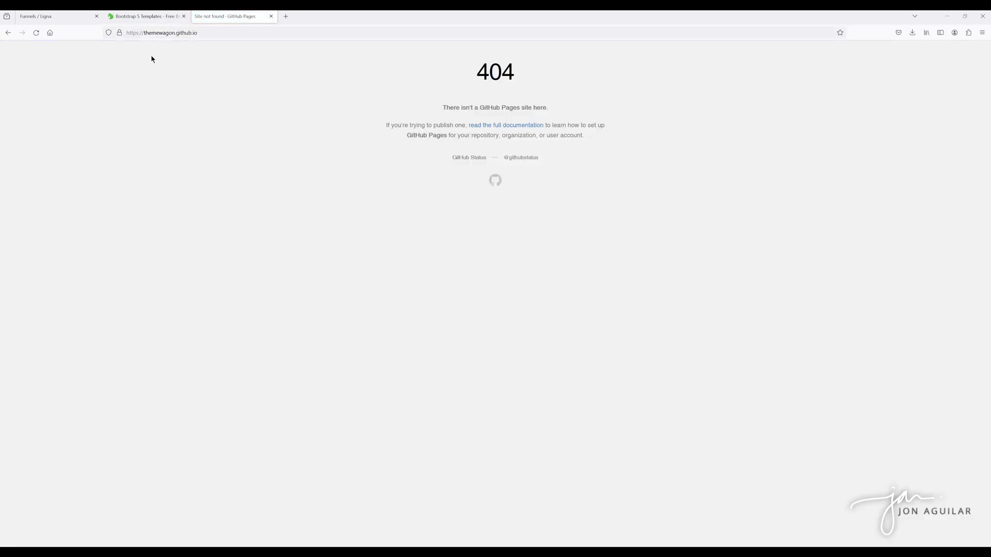
{"action": "left_click", "coordinate": [8, 33]}
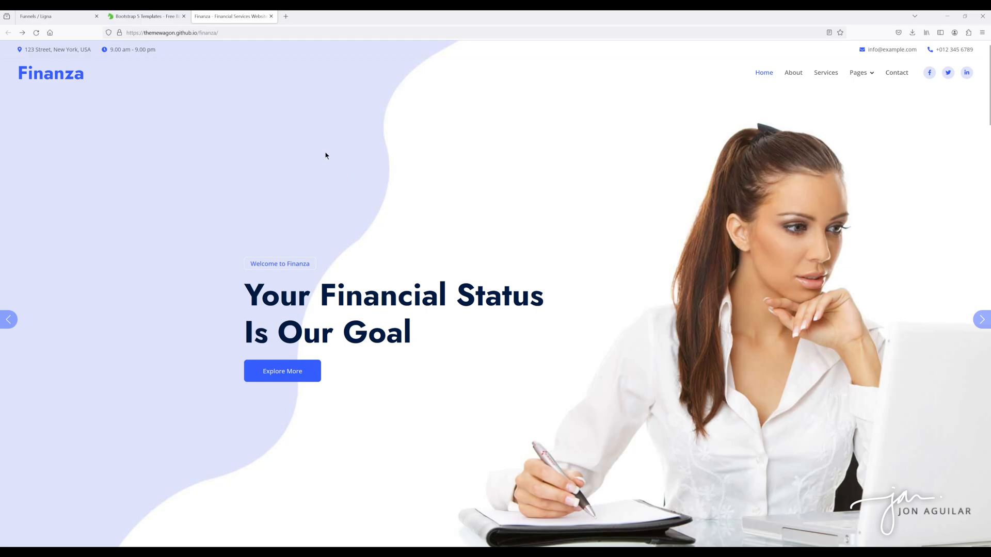
Enable Relative Path for the themewagon.github.io/finanza import in Ligna and submit it.
{"action": "key", "text": "ctrl+1"}
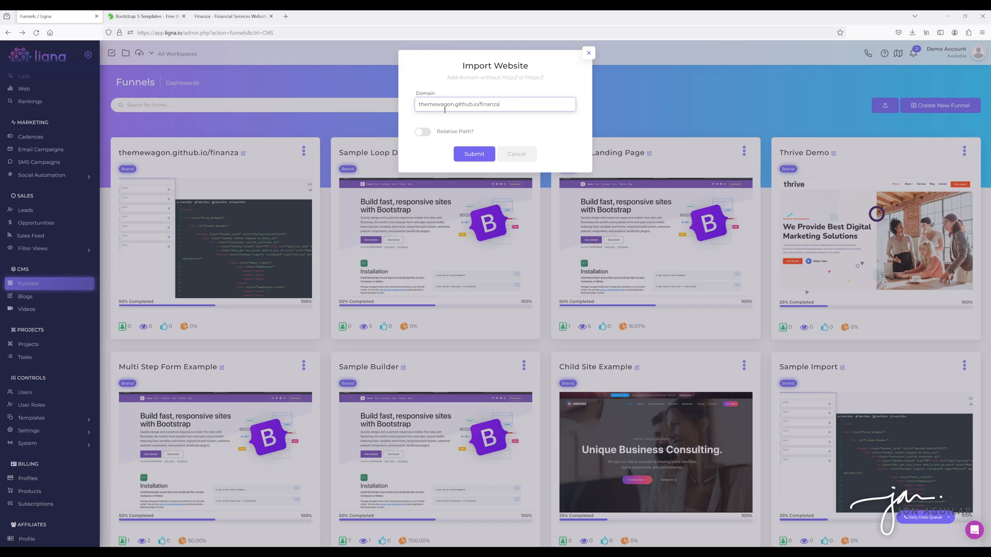
{"action": "left_click", "coordinate": [443, 85]}
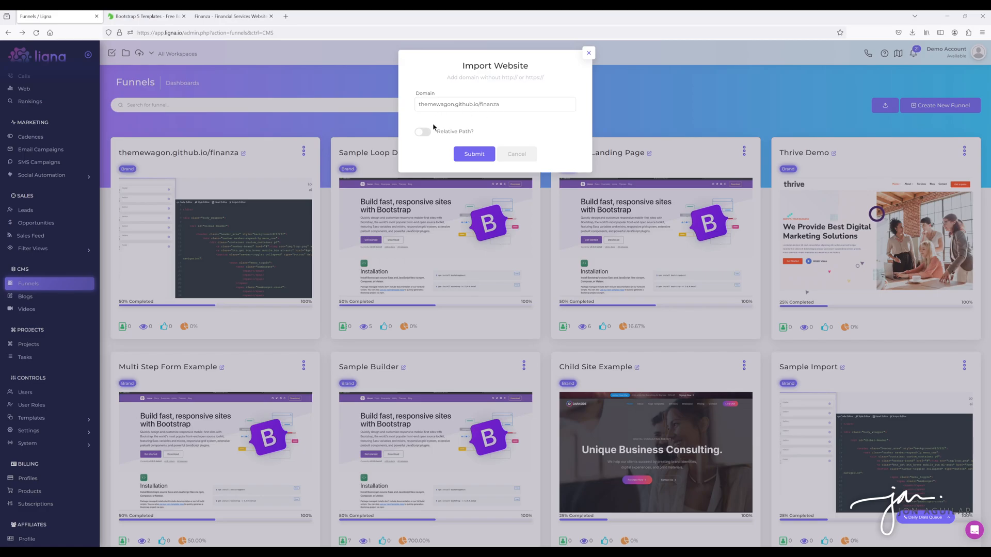
{"action": "left_click", "coordinate": [426, 132]}
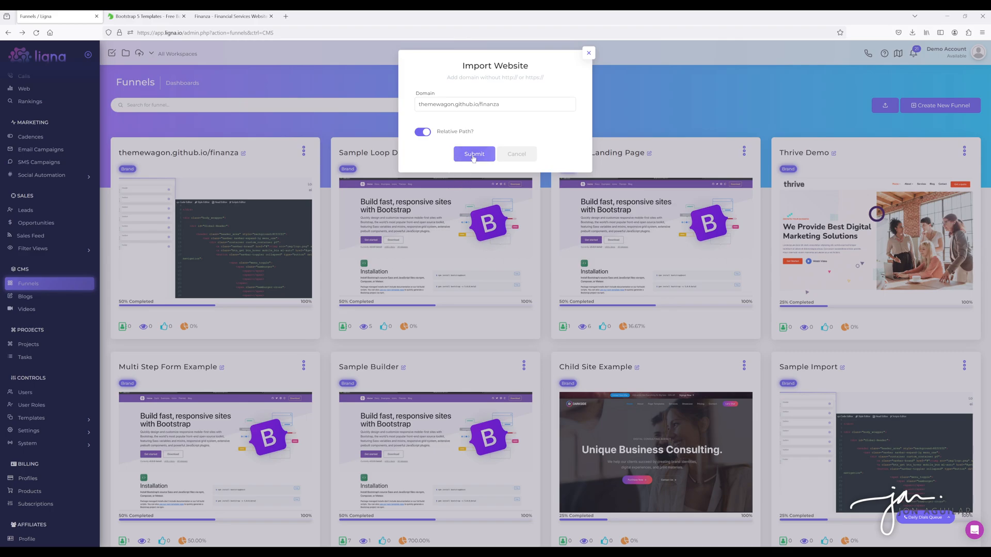
{"action": "left_click", "coordinate": [474, 154]}
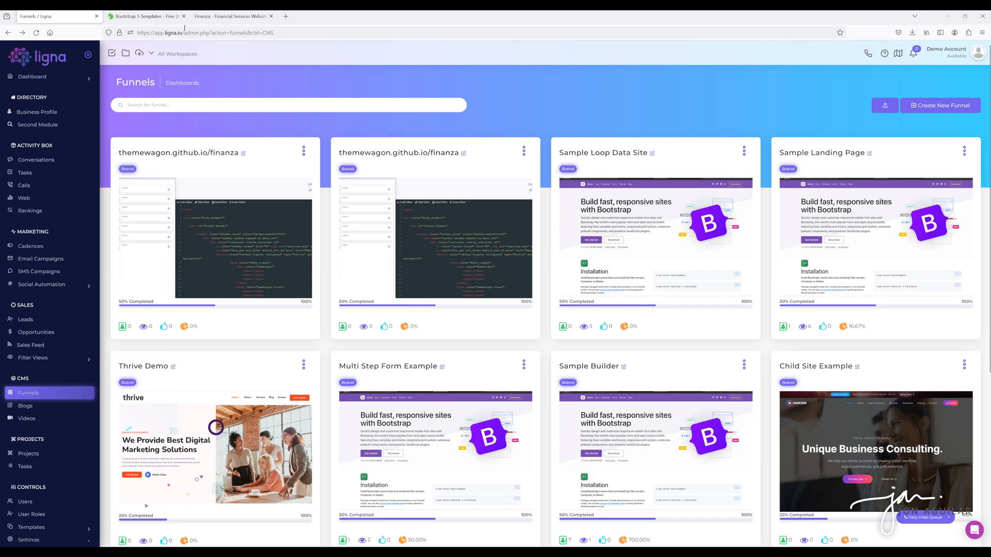
Look at the original Finanza site once more and open the newly imported themewagon.github.io/finanza funnel in Ligna's page builder.
{"action": "left_click", "coordinate": [213, 18]}
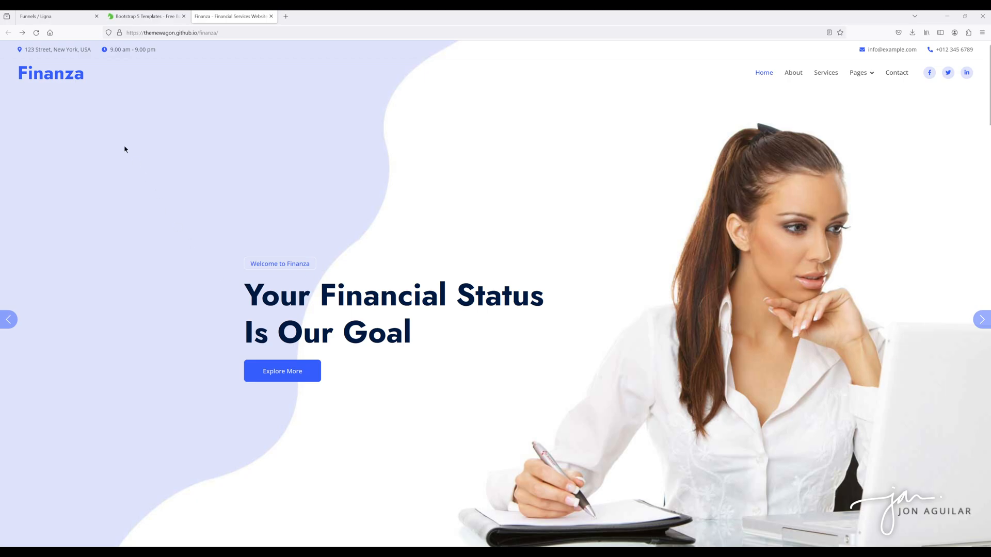
{"action": "left_click", "coordinate": [68, 19]}
{"action": "left_click", "coordinate": [254, 223]}
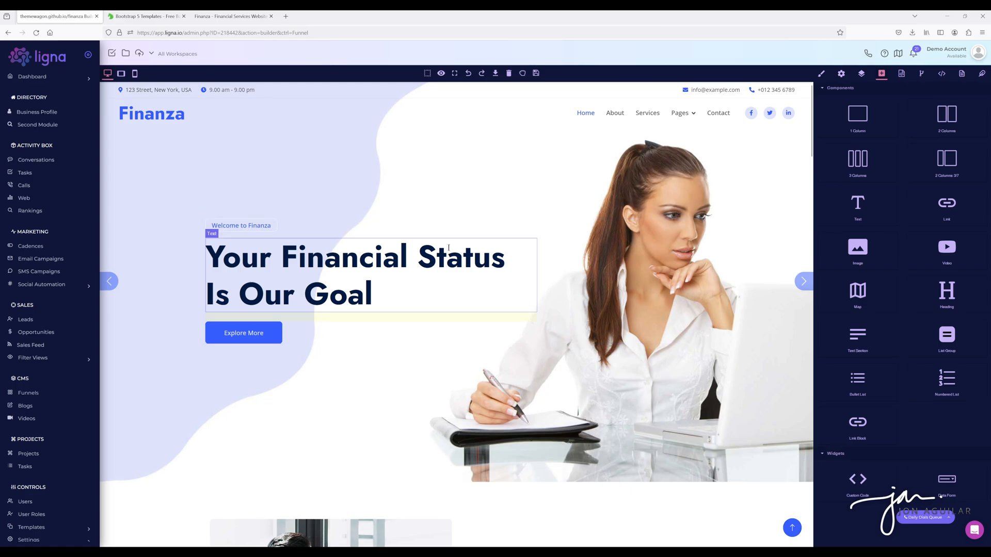
Edit the Finanza logo text in the page header to read Fixnanza.
{"action": "double_click", "coordinate": [154, 114]}
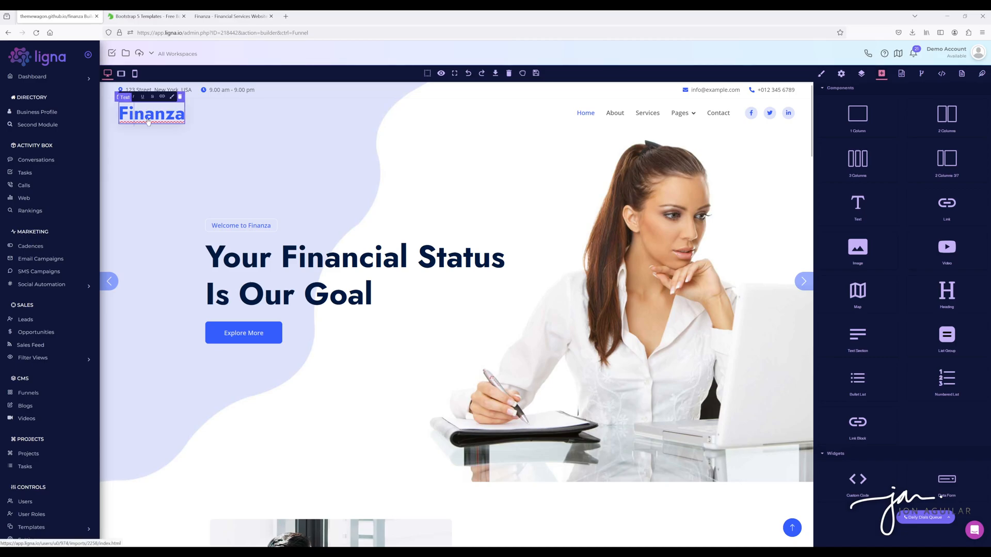
{"action": "type", "text": "xsdx"}
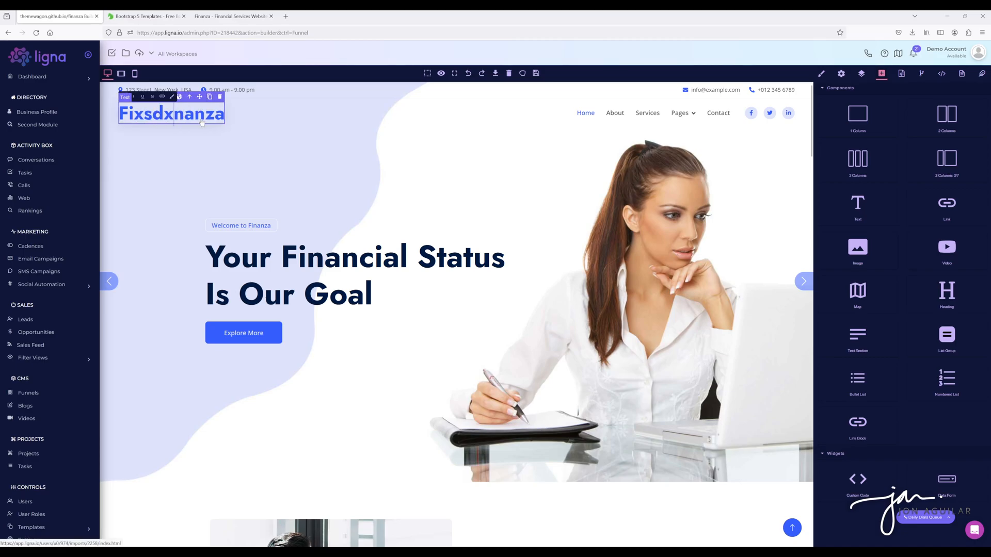
{"action": "key", "text": "BackSpace"}
{"action": "key", "text": "BackSpace"}
{"action": "key", "text": "BackSpace"}
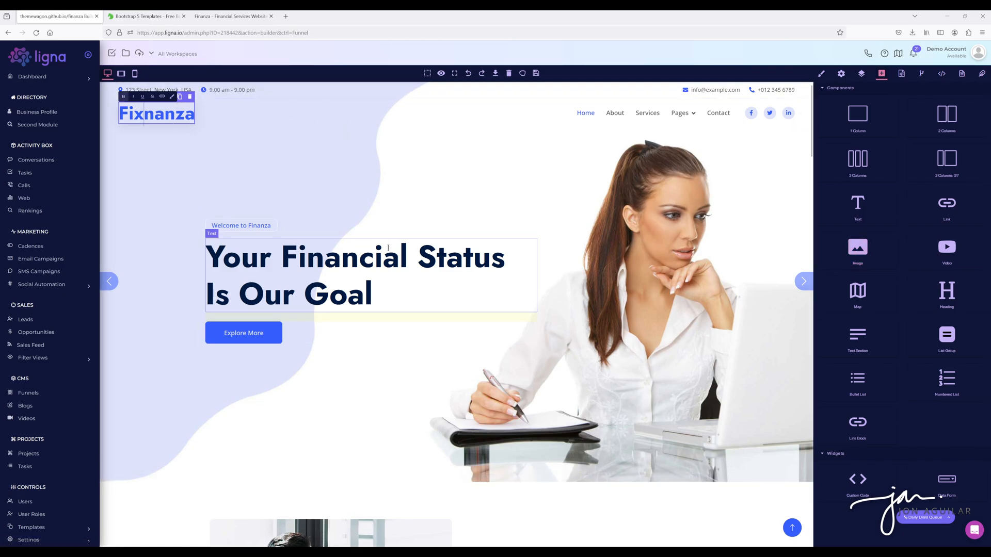
Insert "ddd" into the word Financial in the hero headline and open the Explore More button's label for editing.
{"action": "scroll", "coordinate": [389, 252], "scroll_direction": "down", "scroll_amount": 2}
{"action": "left_click", "coordinate": [340, 178]}
{"action": "type", "text": "ddd"}
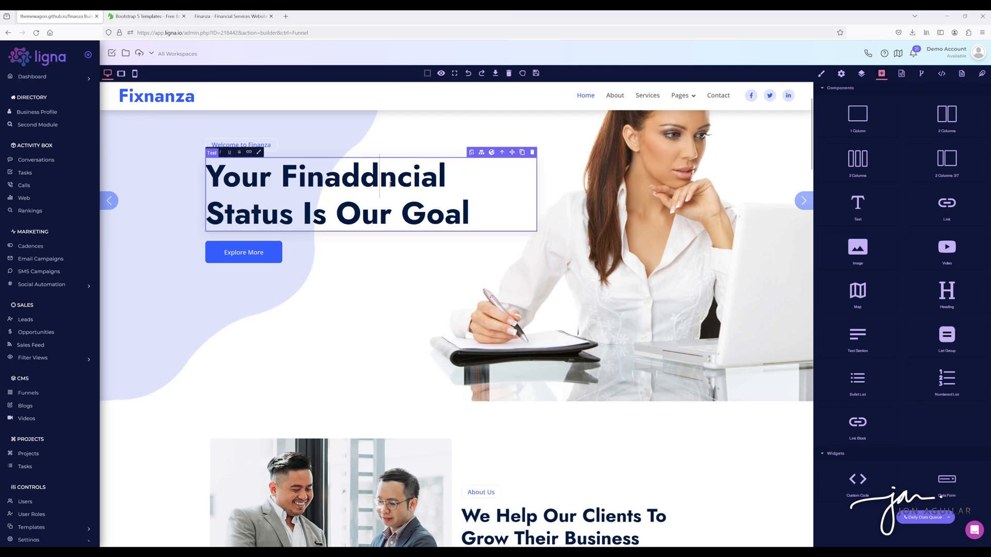
{"action": "scroll", "coordinate": [309, 217], "scroll_direction": "down", "scroll_amount": 1}
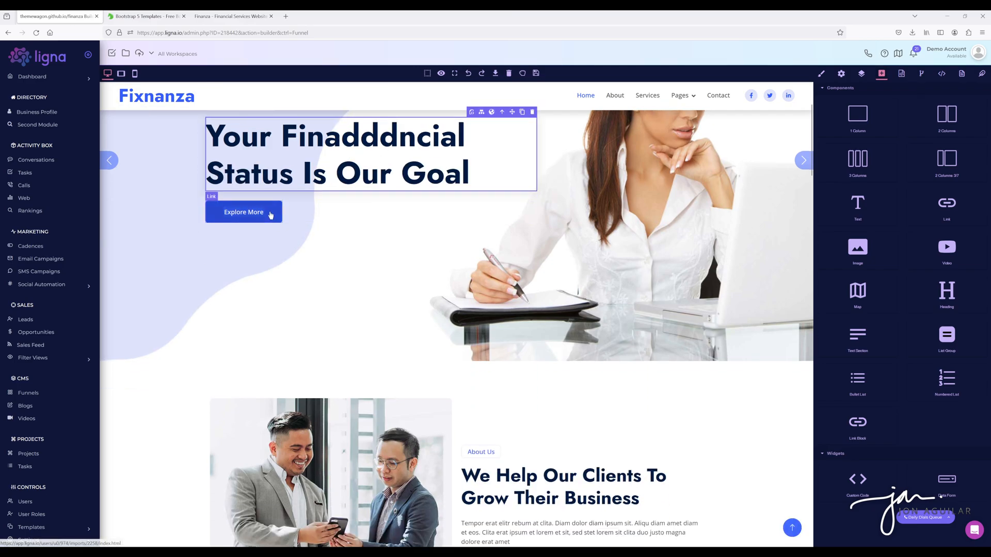
{"action": "left_click", "coordinate": [279, 209]}
{"action": "left_click", "coordinate": [258, 214]}
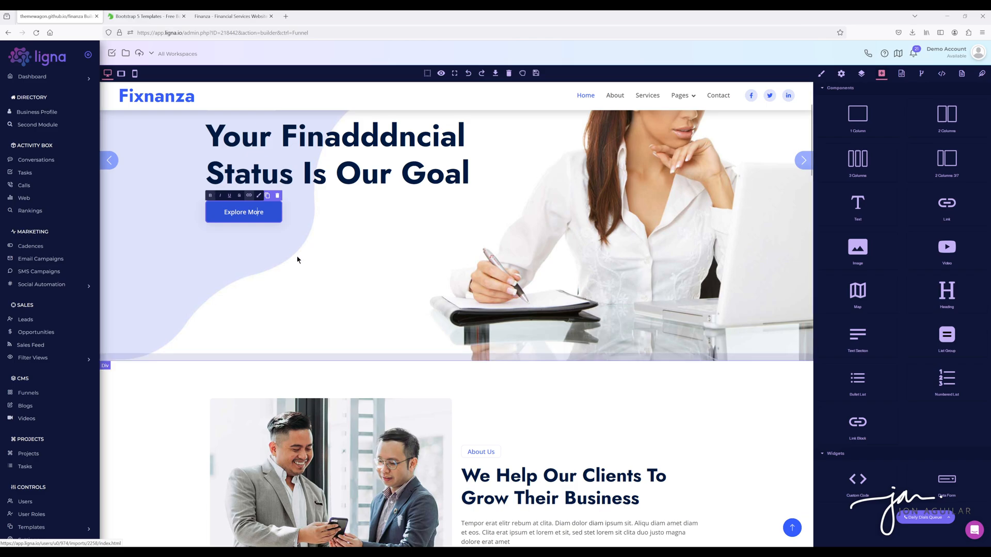
Replace the photo of two men in the About Us section with the profile portrait from the Images folder.
{"action": "scroll", "coordinate": [488, 340], "scroll_direction": "down", "scroll_amount": 3}
{"action": "scroll", "coordinate": [487, 341], "scroll_direction": "down", "scroll_amount": 2}
{"action": "double_click", "coordinate": [434, 310]}
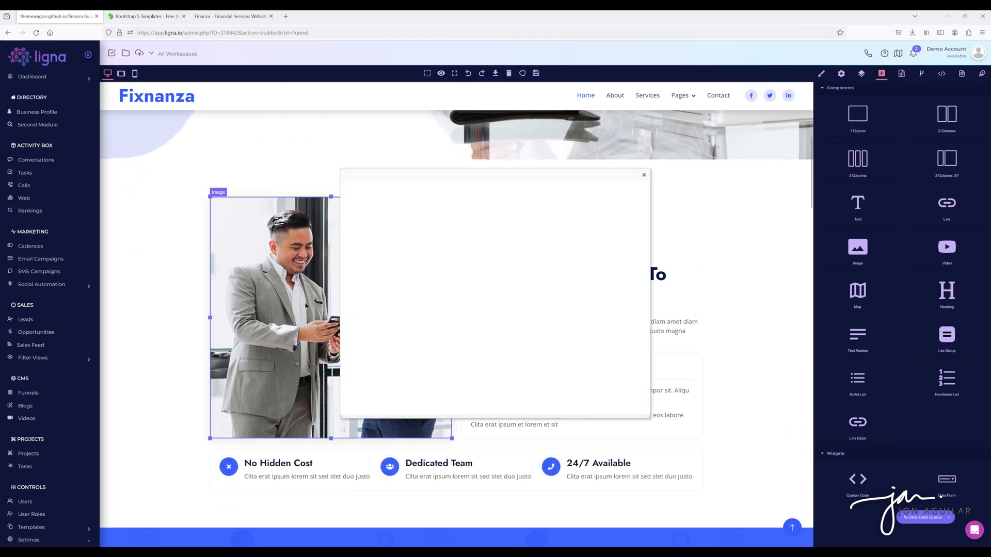
{"action": "scroll", "coordinate": [457, 315], "scroll_direction": "down", "scroll_amount": 1}
{"action": "left_click", "coordinate": [457, 315]}
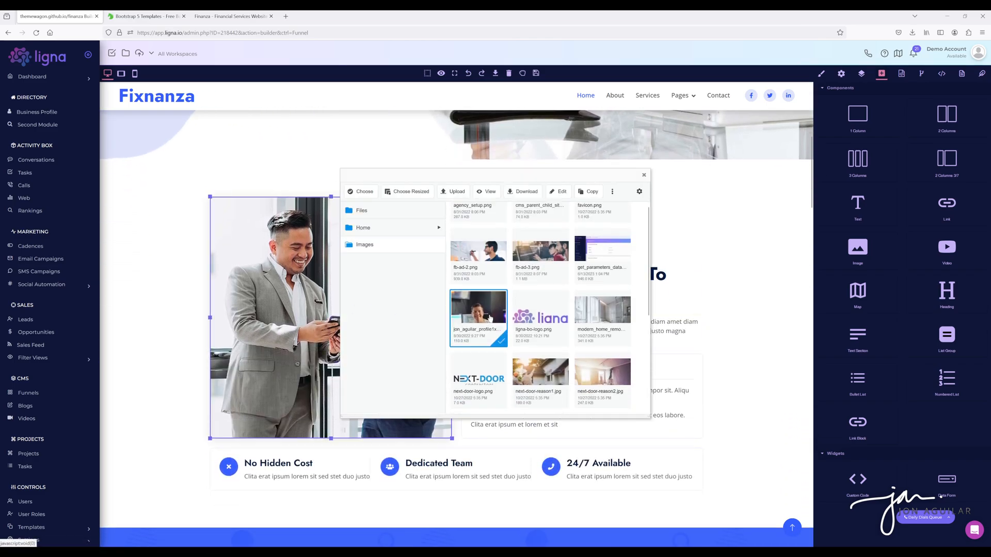
{"action": "left_click", "coordinate": [361, 192]}
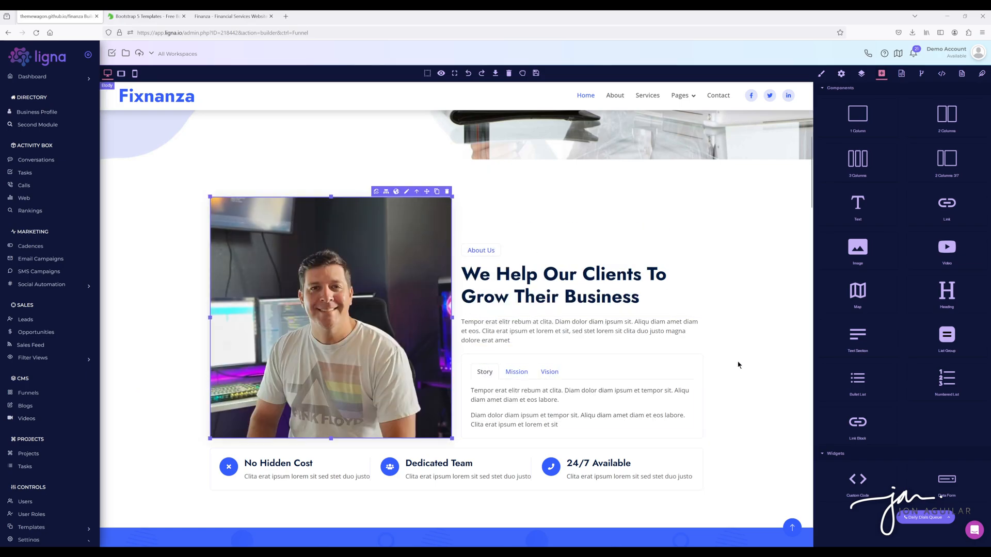
Examine the edited page from the hero banner through the About Us, statistics and Why Choosing Us sections.
{"action": "scroll", "coordinate": [738, 362], "scroll_direction": "up", "scroll_amount": 5}
{"action": "scroll", "coordinate": [692, 343], "scroll_direction": "down", "scroll_amount": 13}
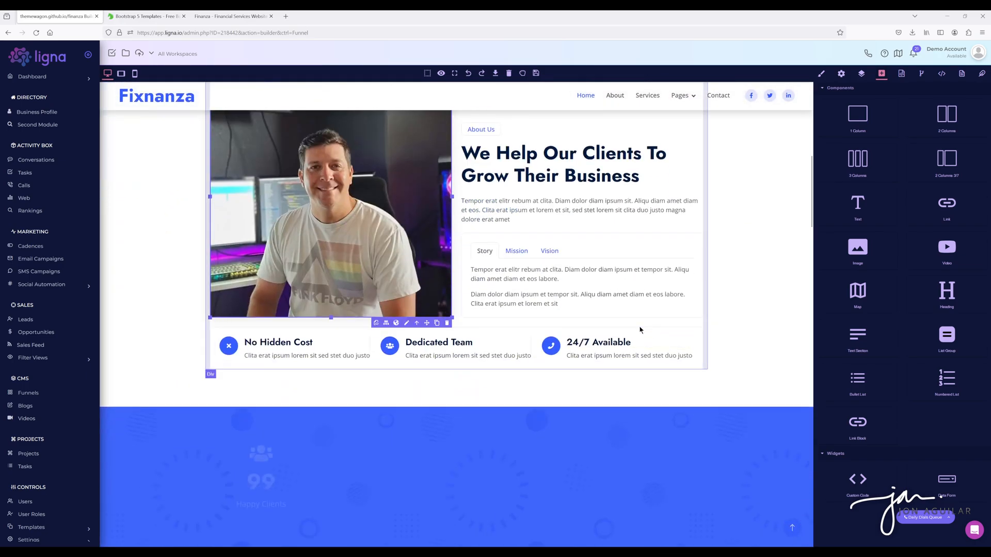
{"action": "scroll", "coordinate": [633, 375], "scroll_direction": "up", "scroll_amount": 4}
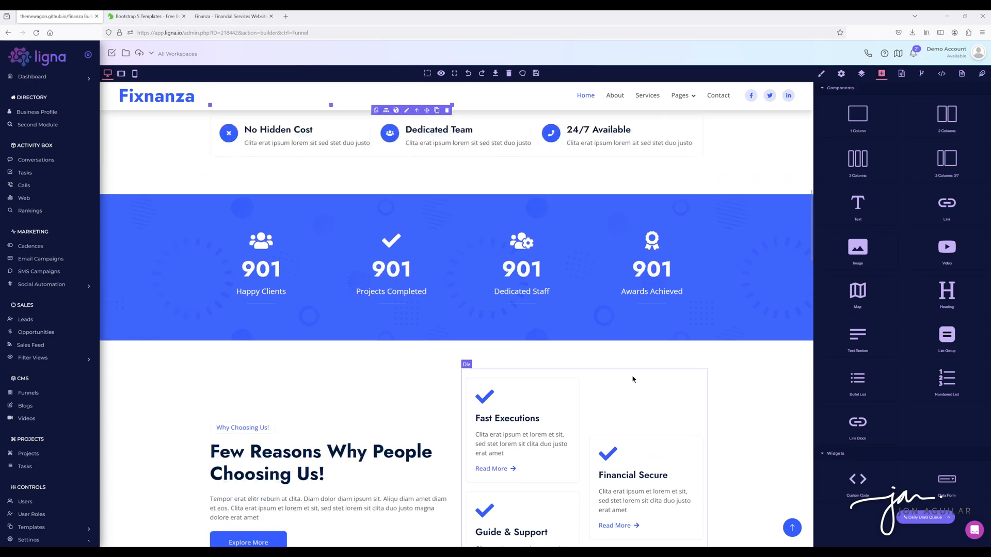
{"action": "scroll", "coordinate": [632, 378], "scroll_direction": "up", "scroll_amount": 2}
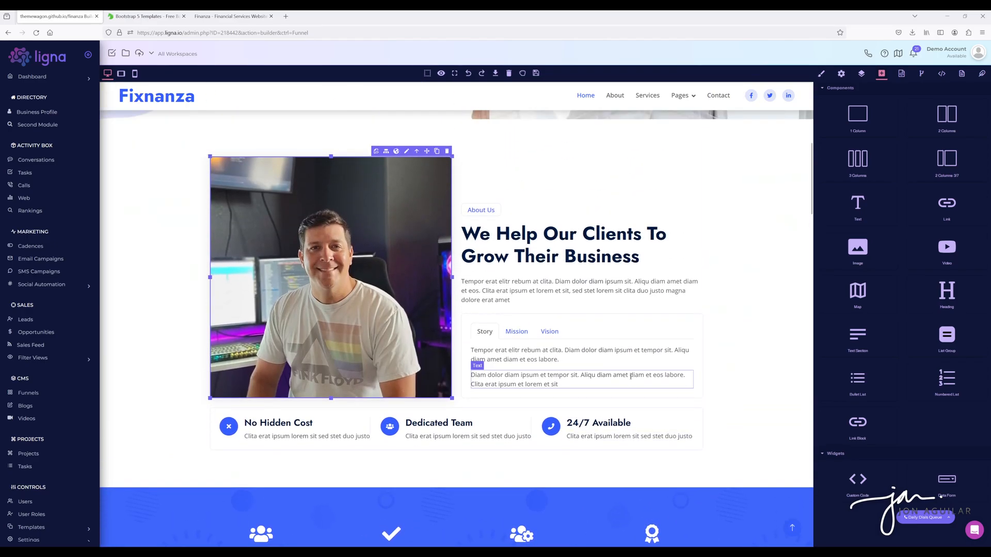
{"action": "scroll", "coordinate": [631, 376], "scroll_direction": "up", "scroll_amount": 5}
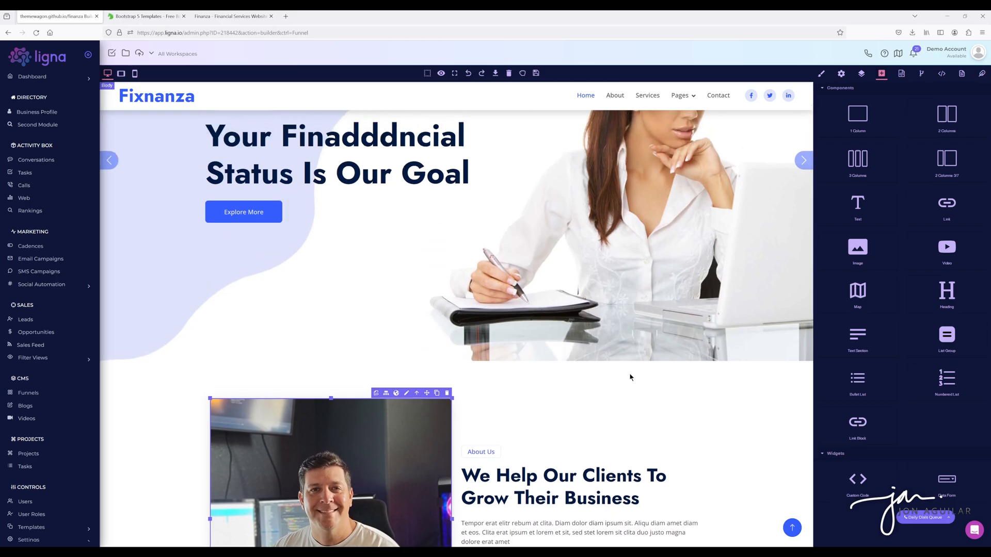
{"action": "scroll", "coordinate": [627, 367], "scroll_direction": "up", "scroll_amount": 2}
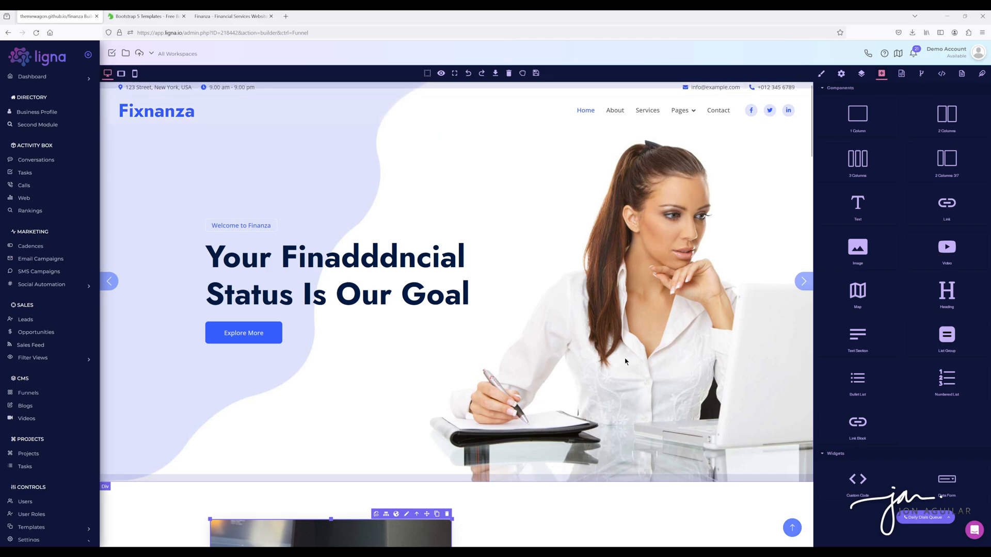
{"action": "scroll", "coordinate": [534, 377], "scroll_direction": "down", "scroll_amount": 12}
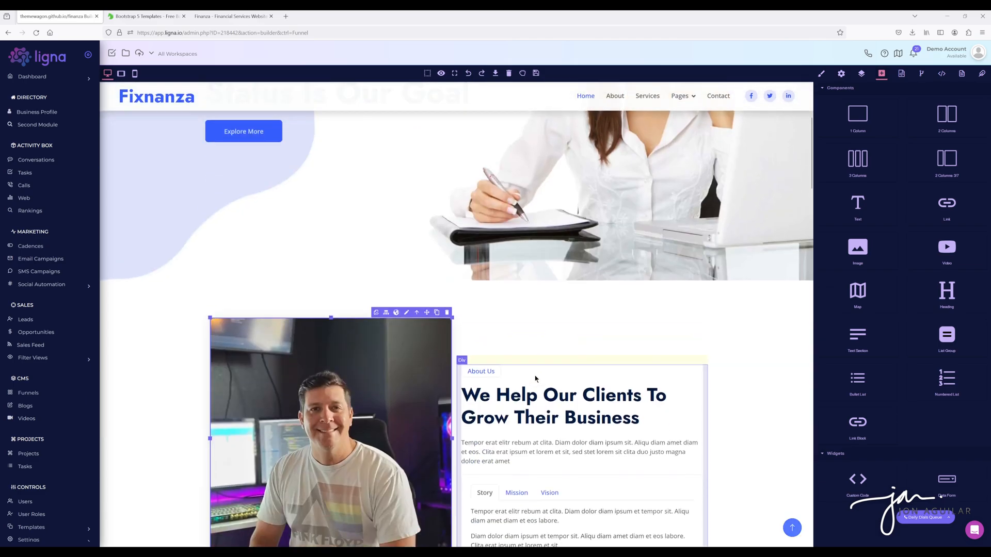
{"action": "scroll", "coordinate": [533, 374], "scroll_direction": "up", "scroll_amount": 12}
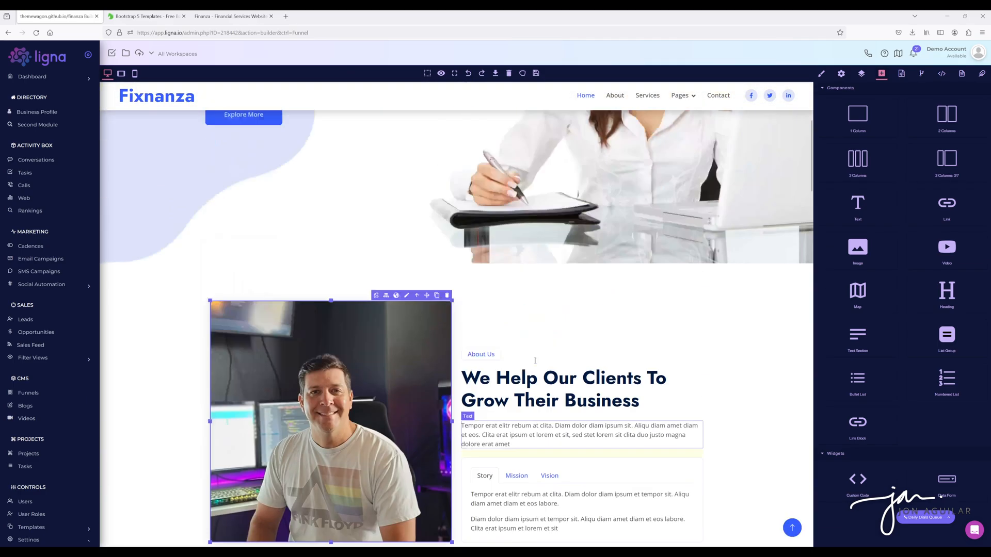
Preview the page in the tablet and mobile layouts, and return to the desktop layout.
{"action": "left_click", "coordinate": [123, 73]}
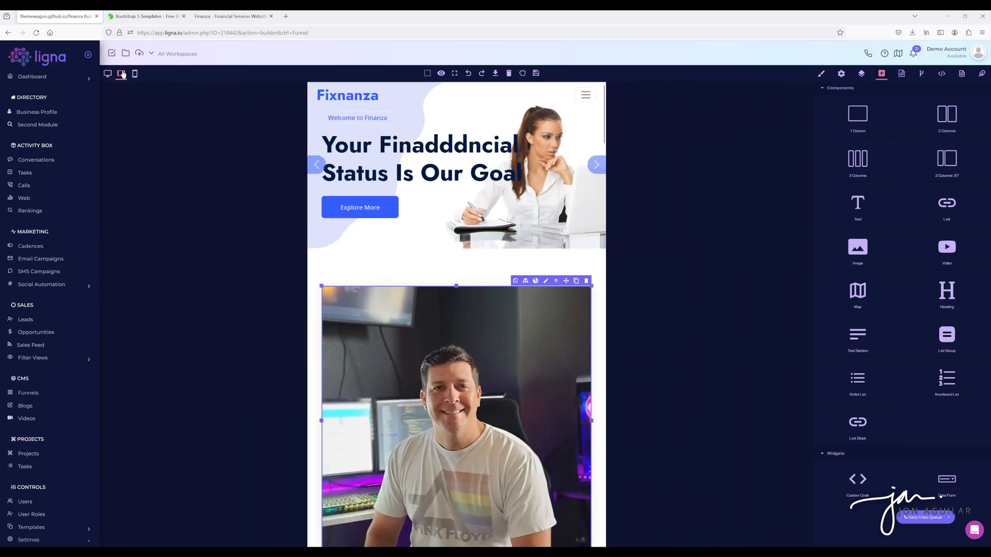
{"action": "left_click", "coordinate": [135, 74]}
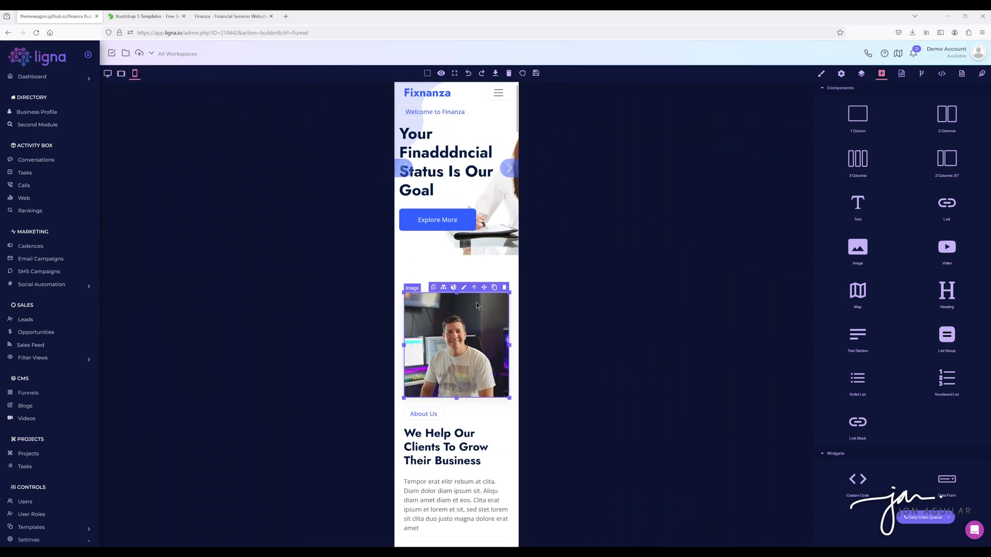
{"action": "scroll", "coordinate": [480, 289], "scroll_direction": "down", "scroll_amount": 3}
{"action": "scroll", "coordinate": [480, 283], "scroll_direction": "down", "scroll_amount": 15}
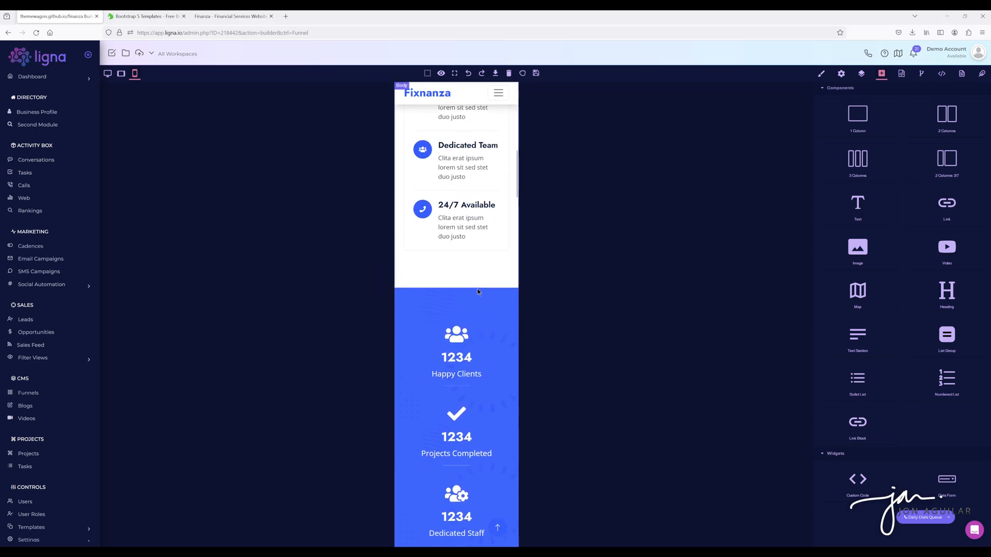
{"action": "scroll", "coordinate": [448, 382], "scroll_direction": "up", "scroll_amount": 18}
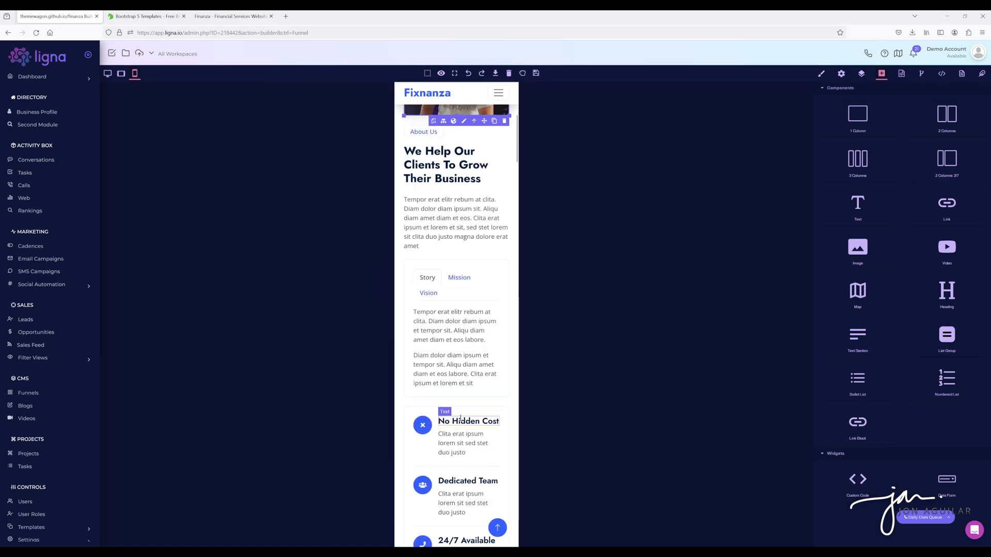
{"action": "left_click", "coordinate": [107, 74]}
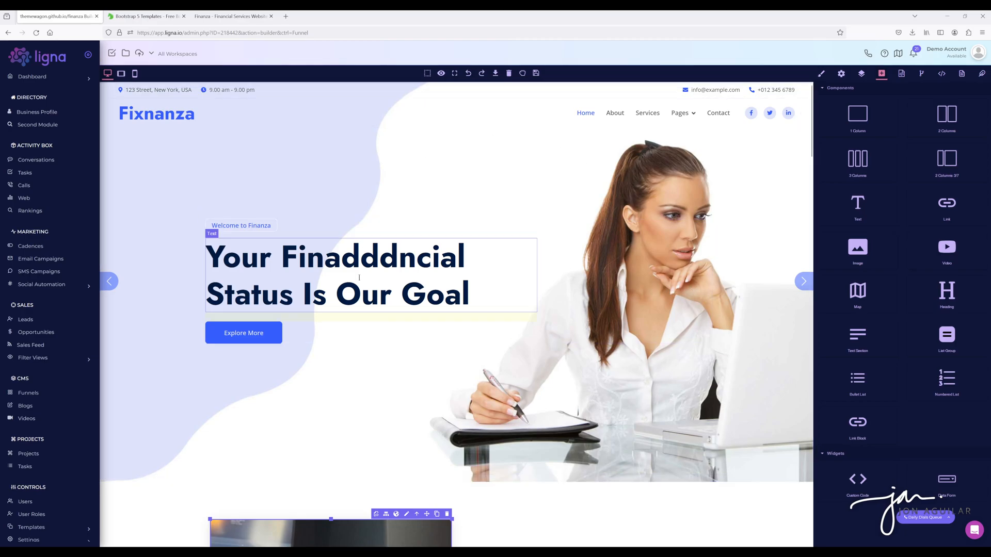
Open the image picker for the About Us photo and close it without choosing a replacement.
{"action": "left_click", "coordinate": [467, 164]}
{"action": "scroll", "coordinate": [465, 219], "scroll_direction": "down", "scroll_amount": 6}
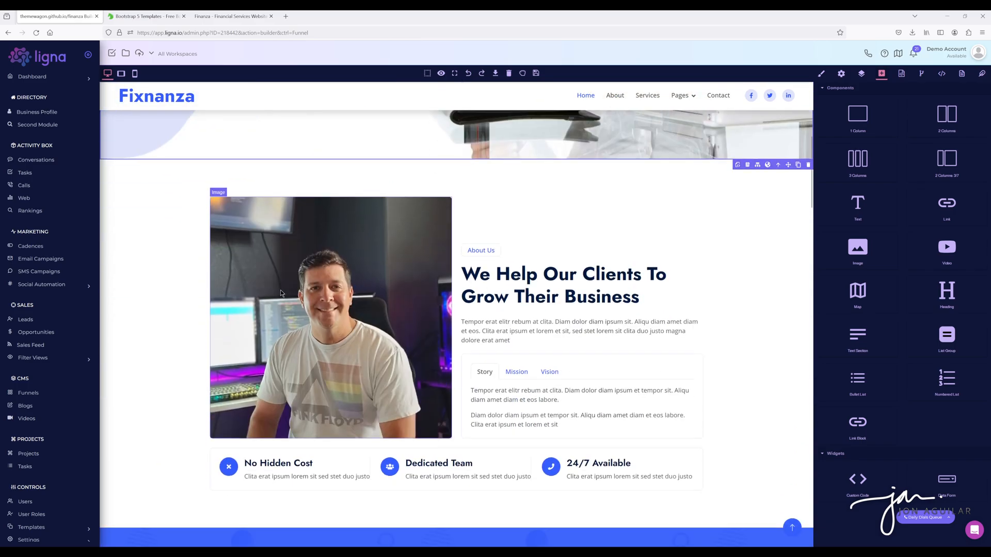
{"action": "left_click", "coordinate": [211, 241]}
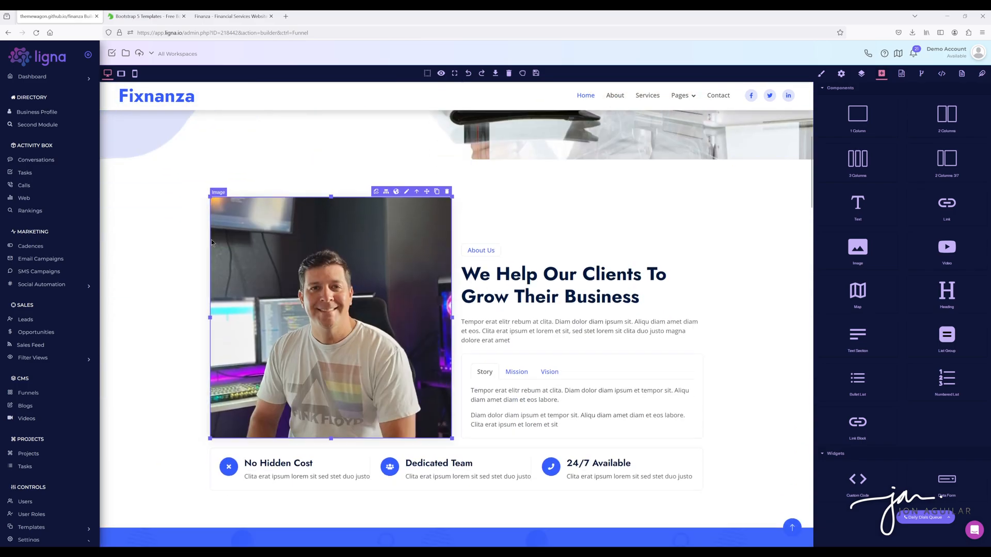
{"action": "double_click", "coordinate": [287, 240]}
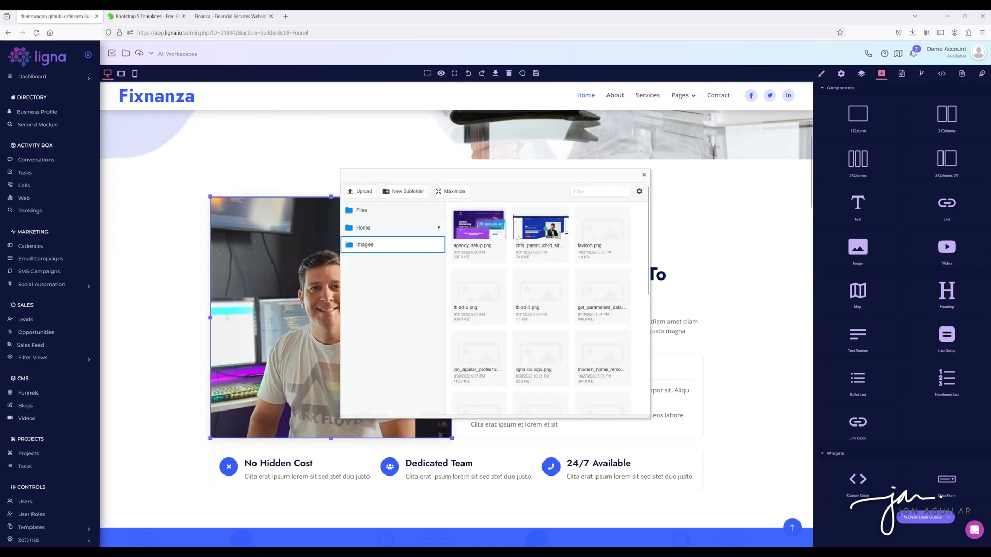
{"action": "left_click", "coordinate": [643, 175]}
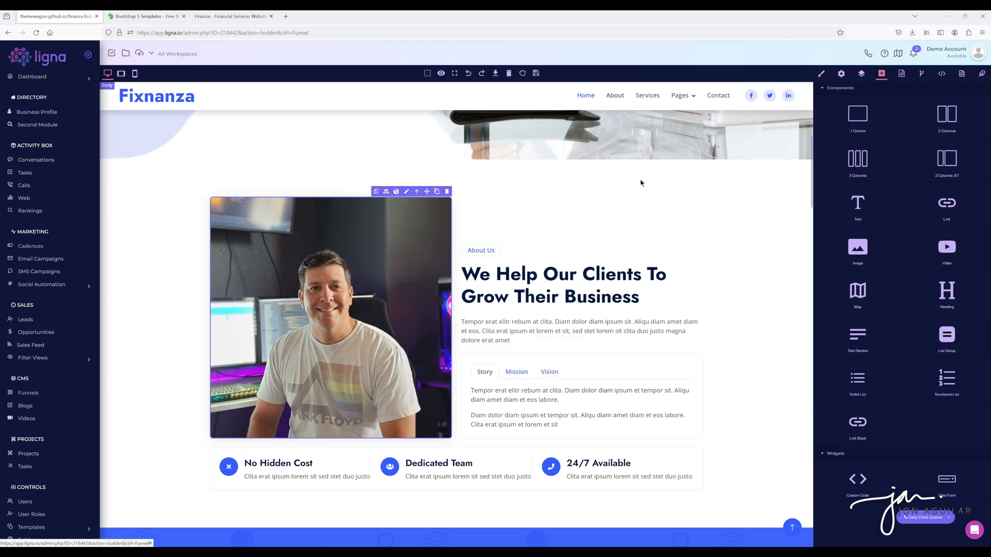
{"action": "double_click", "coordinate": [546, 272]}
{"action": "scroll", "coordinate": [549, 276], "scroll_direction": "up", "scroll_amount": 6}
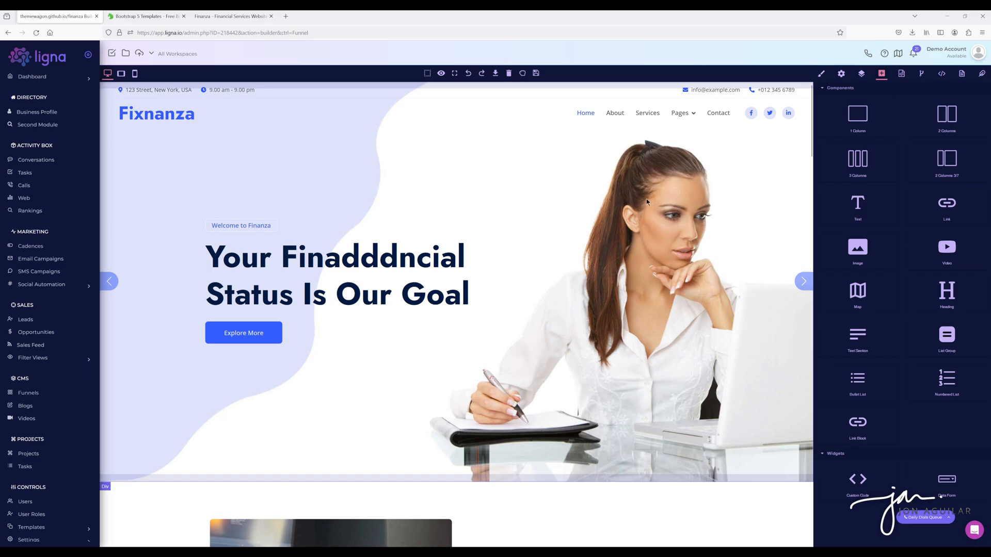
Identify the hero banner's Image layer in the layer tree by hiding it and showing it again.
{"action": "left_click", "coordinate": [549, 180]}
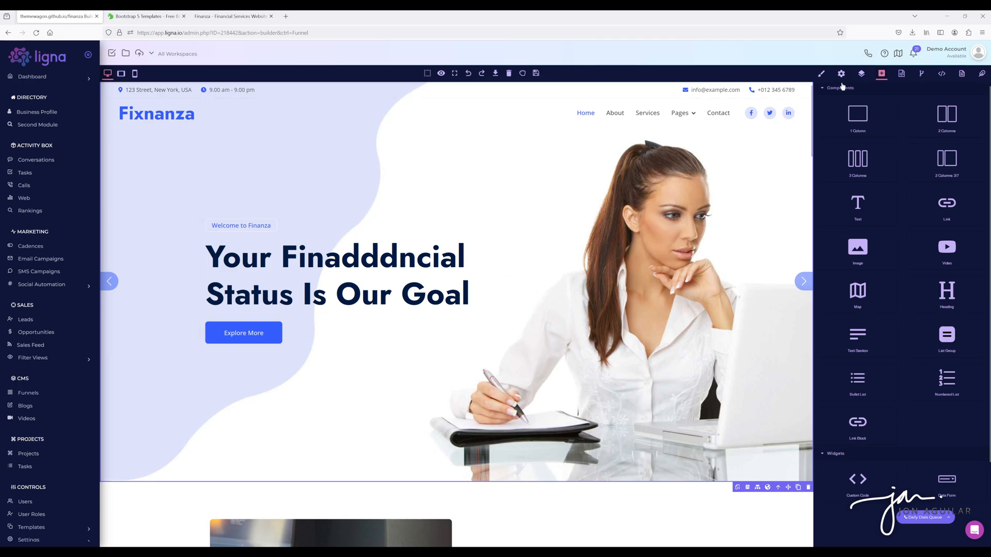
{"action": "left_click", "coordinate": [861, 74]}
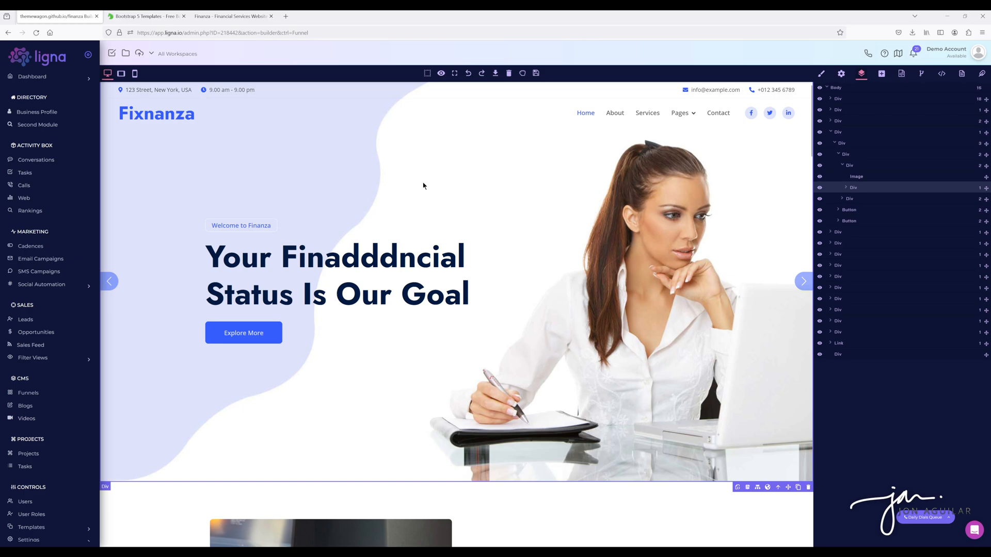
{"action": "left_click", "coordinate": [856, 178]}
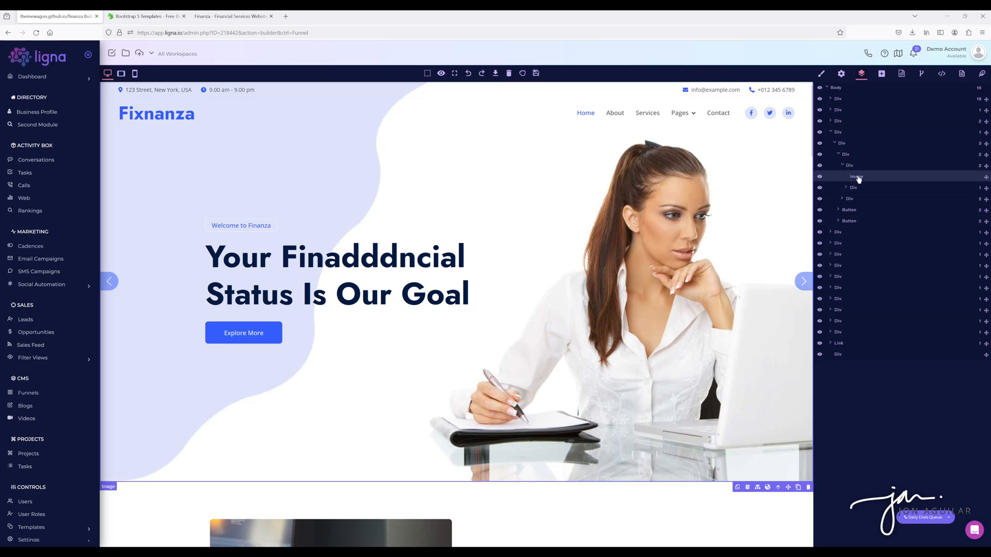
{"action": "left_click", "coordinate": [820, 177]}
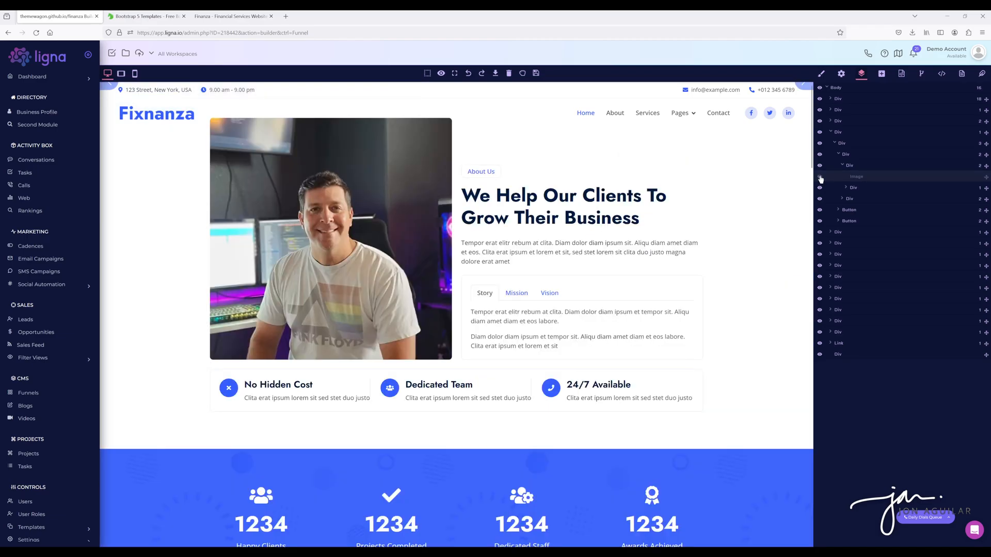
{"action": "left_click", "coordinate": [820, 177]}
Select the About Us photo and heading in turn to inspect their places in the layer tree.
{"action": "scroll", "coordinate": [550, 228], "scroll_direction": "down", "scroll_amount": 3}
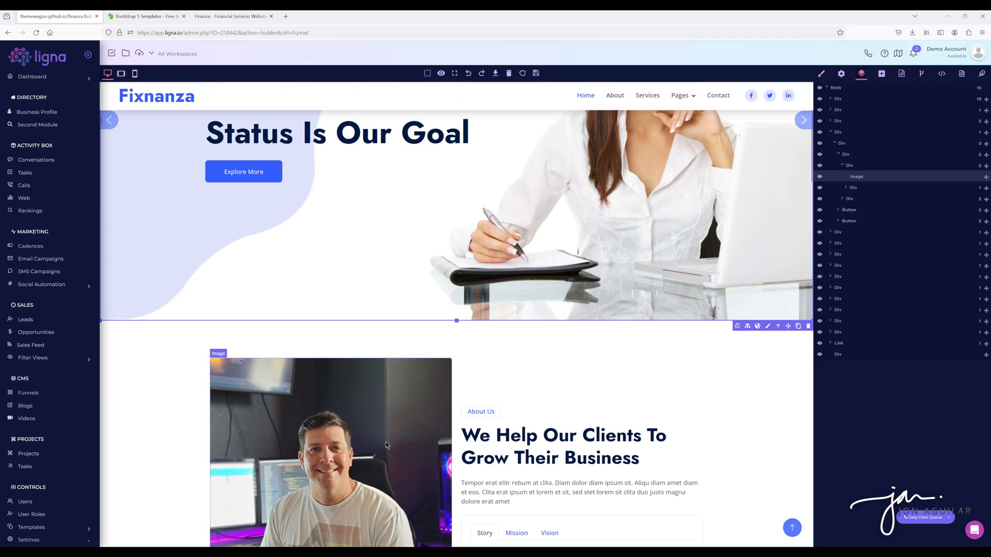
{"action": "left_click", "coordinate": [385, 442]}
{"action": "left_click", "coordinate": [622, 444]}
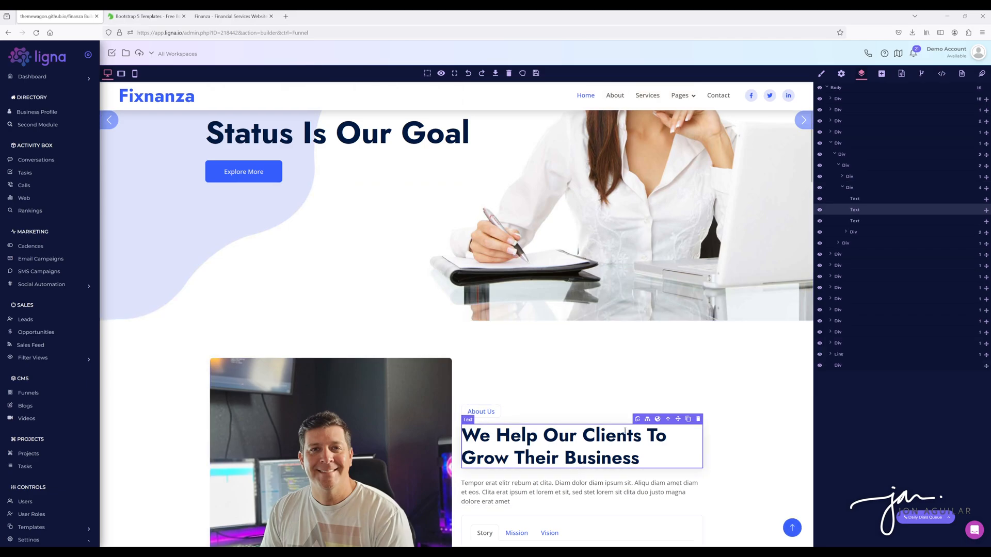
{"action": "scroll", "coordinate": [624, 437], "scroll_direction": "down", "scroll_amount": 3}
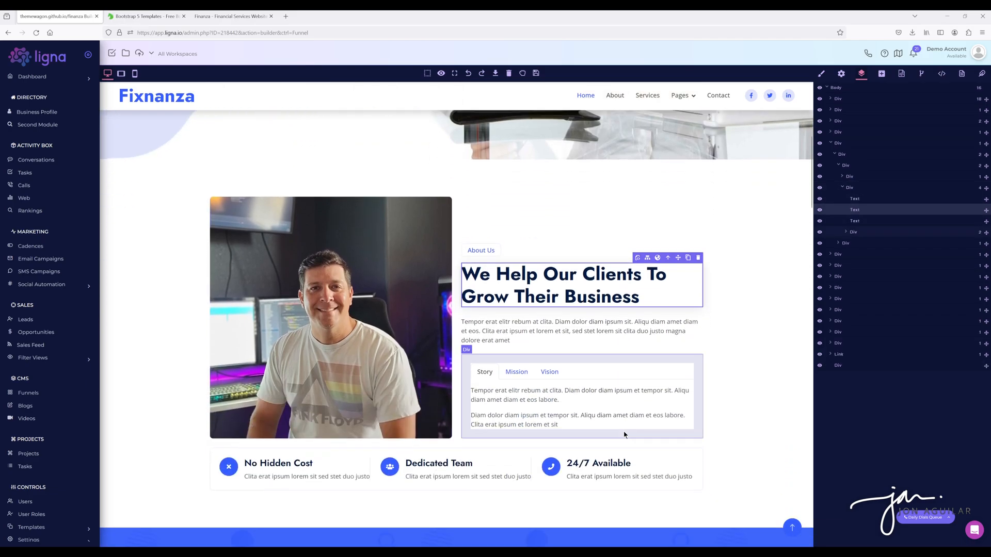
{"action": "left_click", "coordinate": [275, 235]}
{"action": "scroll", "coordinate": [462, 274], "scroll_direction": "up", "scroll_amount": 6}
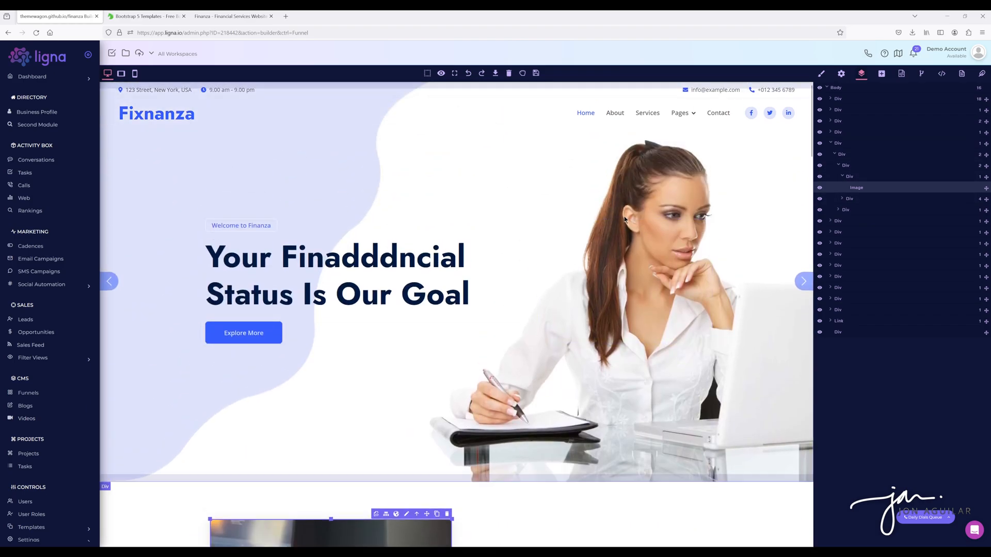
Select the hero banner's Image layer and inspect its General and Decorations style properties.
{"action": "left_click", "coordinate": [628, 190]}
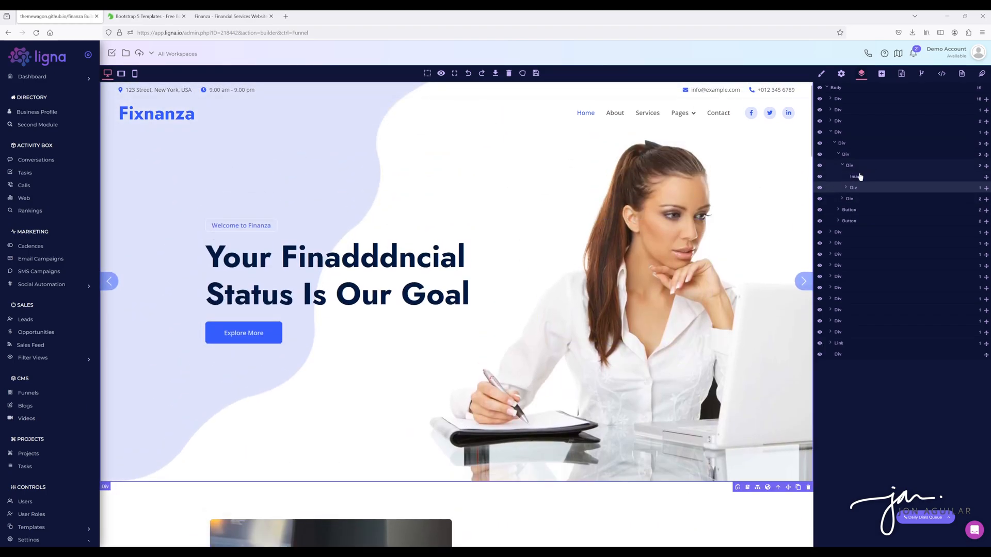
{"action": "left_click", "coordinate": [855, 177]}
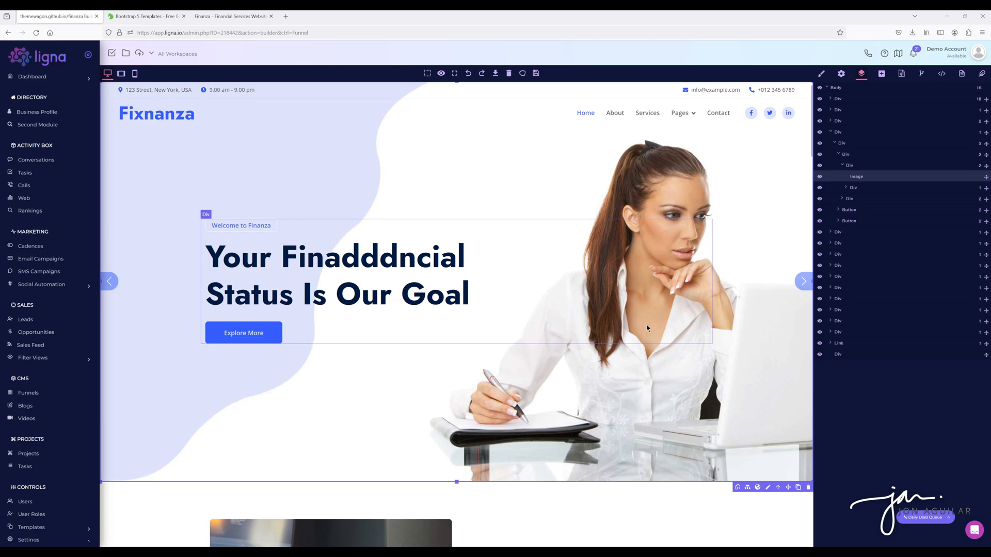
{"action": "left_click", "coordinate": [821, 73]}
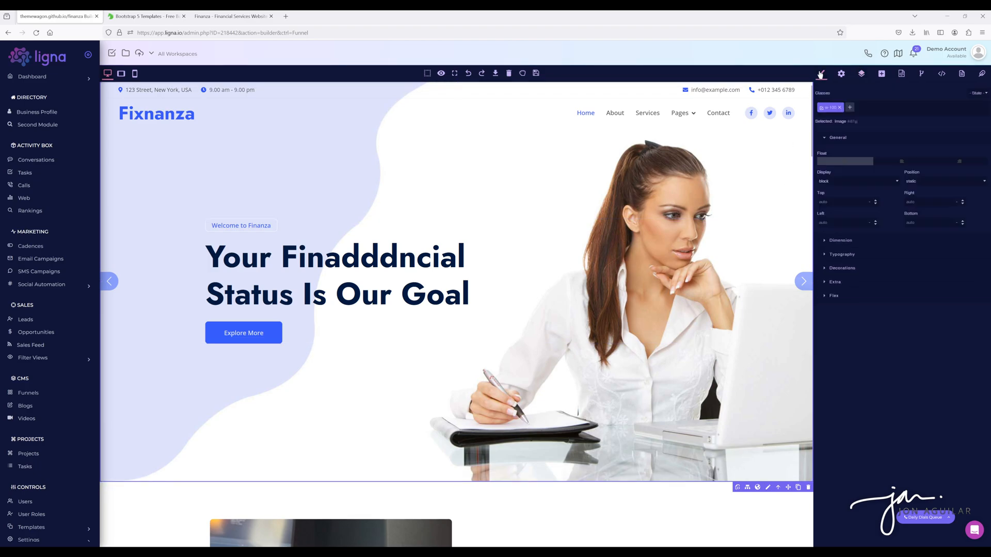
{"action": "left_click", "coordinate": [838, 269]}
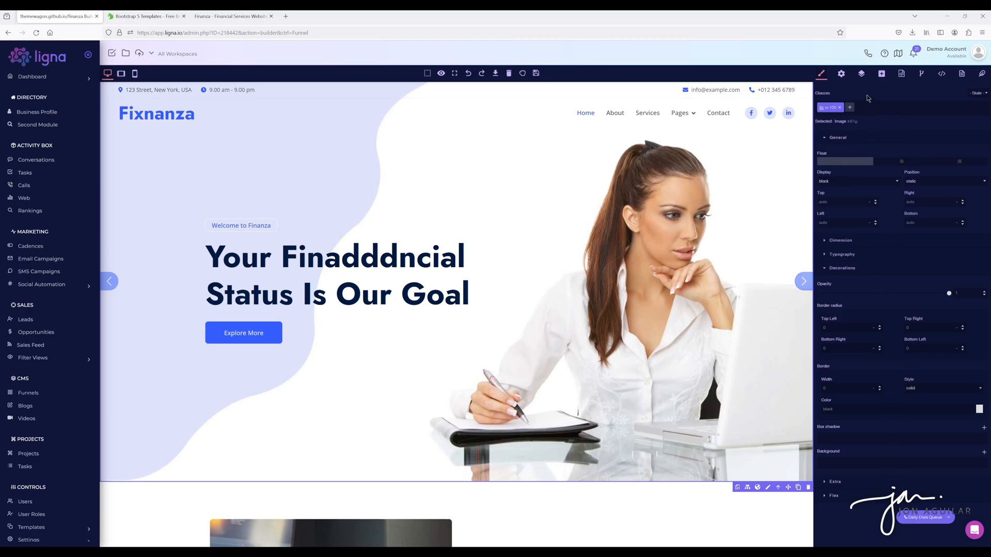
Return to the layer tree and toggle the hero Image layer's visibility off and back on.
{"action": "left_click", "coordinate": [861, 74]}
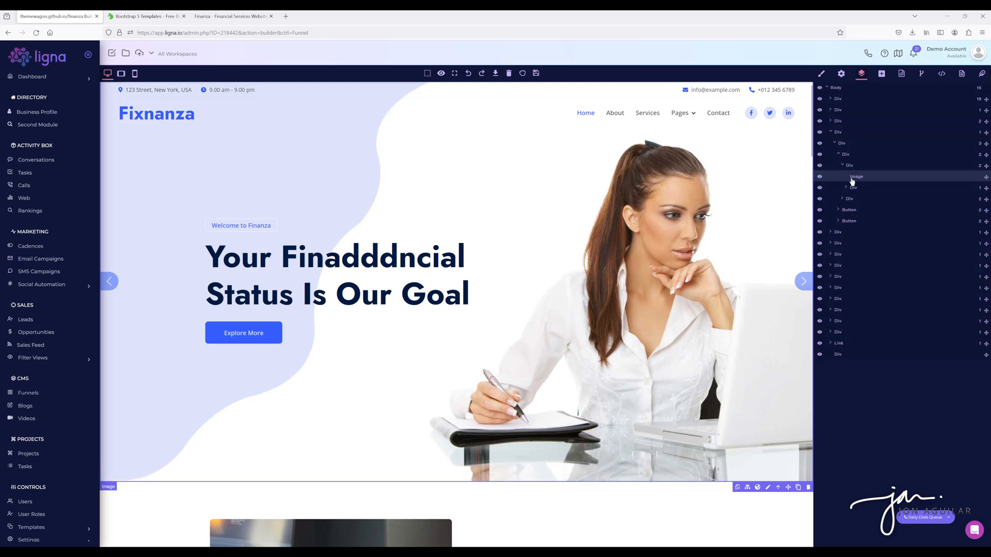
{"action": "left_click", "coordinate": [819, 178]}
{"action": "left_click", "coordinate": [819, 178]}
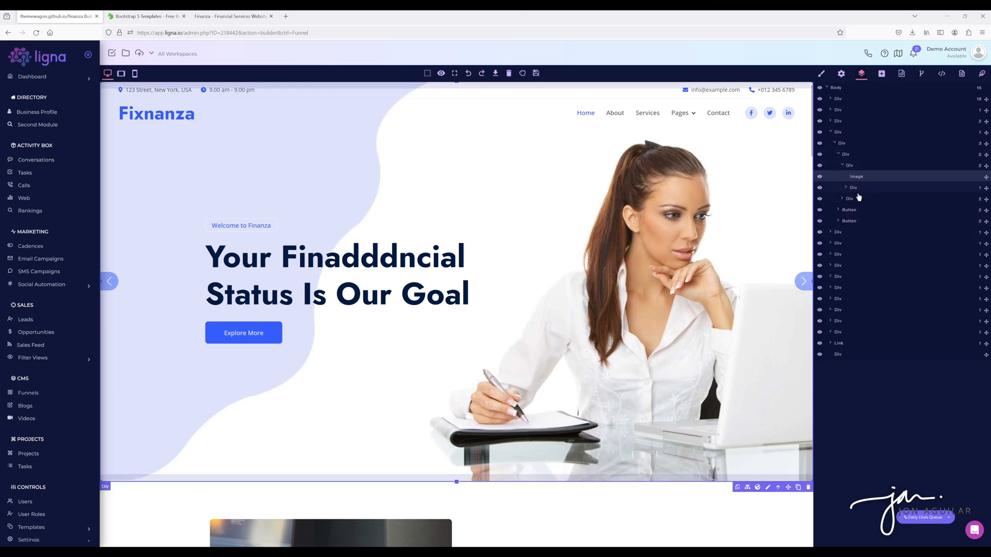
Replace the hero banner's image with next-door-reason2.jpg from the Images folder.
{"action": "left_click", "coordinate": [840, 74]}
{"action": "left_click", "coordinate": [891, 137]}
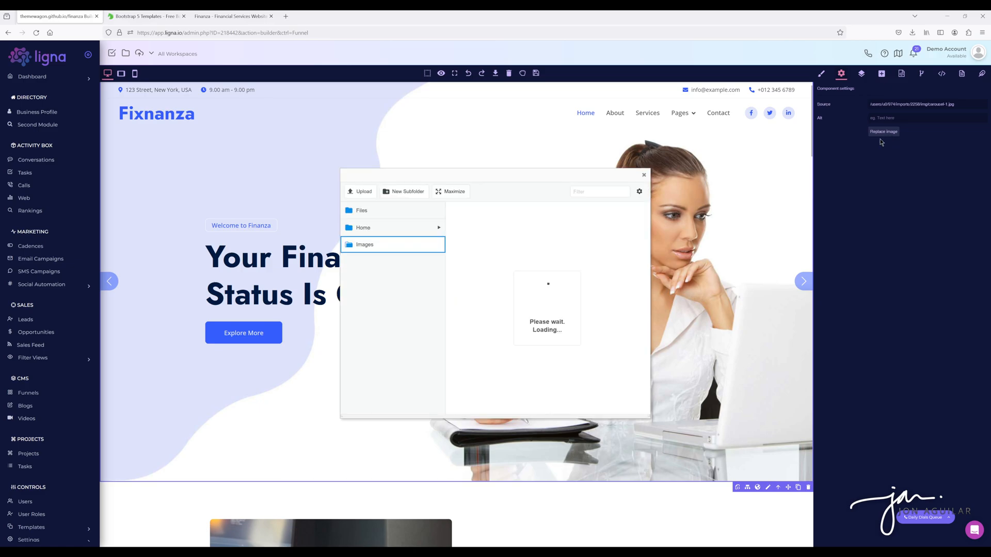
{"action": "scroll", "coordinate": [580, 304], "scroll_direction": "down", "scroll_amount": 2}
{"action": "scroll", "coordinate": [580, 304], "scroll_direction": "down", "scroll_amount": 1}
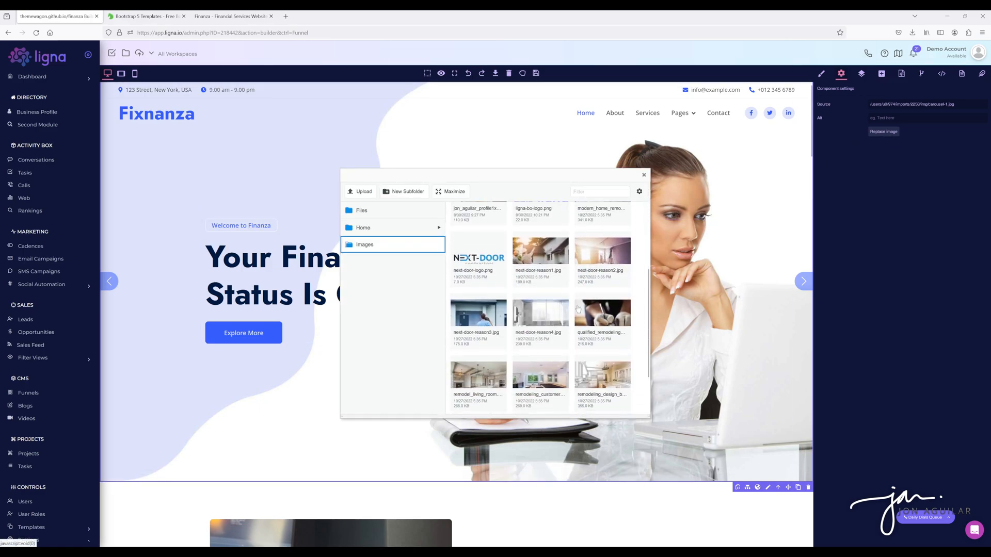
{"action": "left_click", "coordinate": [600, 253]}
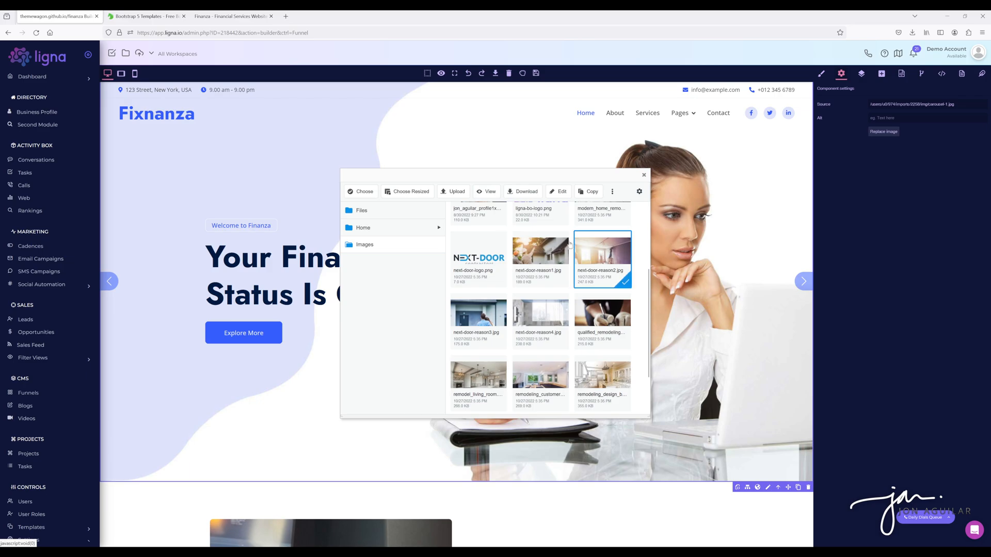
{"action": "left_click", "coordinate": [373, 195]}
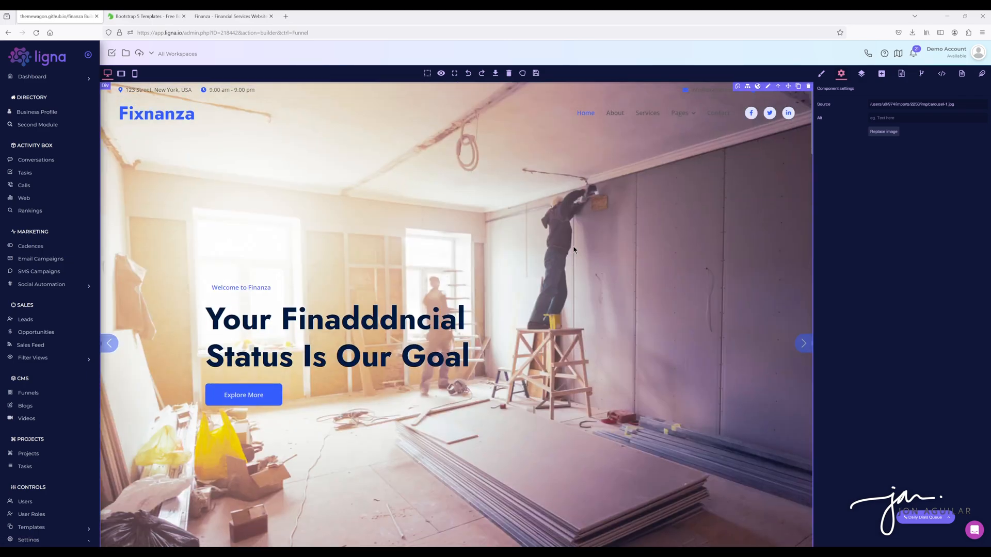
Review the Home page from the hero banner with its new image down to the Request A Call-Back form.
{"action": "scroll", "coordinate": [627, 283], "scroll_direction": "down", "scroll_amount": 4}
{"action": "scroll", "coordinate": [644, 309], "scroll_direction": "up", "scroll_amount": 4}
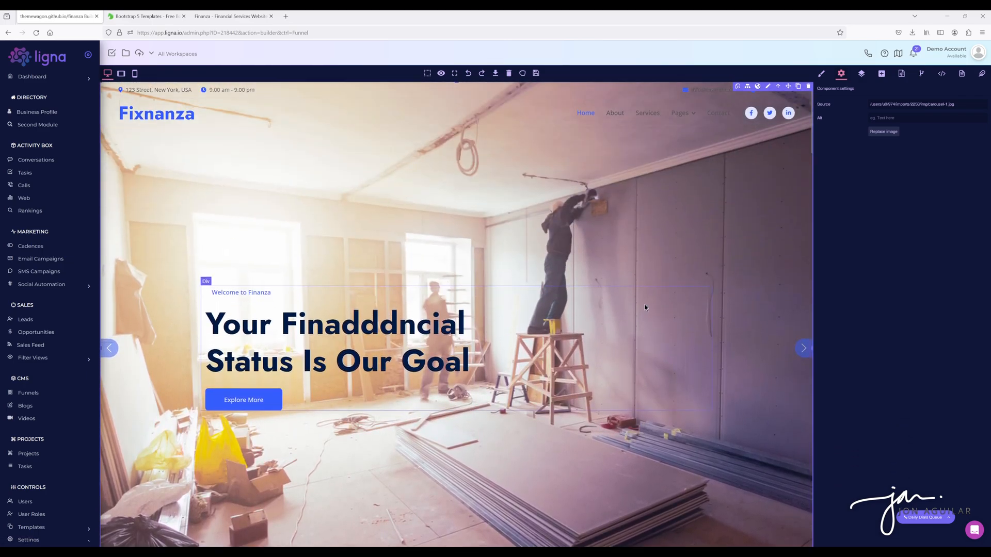
{"action": "scroll", "coordinate": [643, 292], "scroll_direction": "down", "scroll_amount": 4}
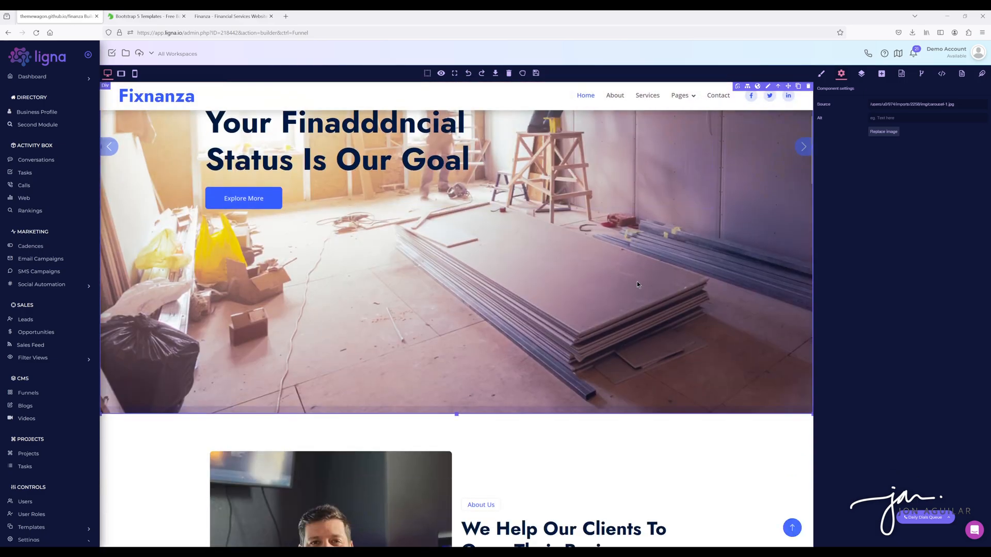
{"action": "scroll", "coordinate": [638, 293], "scroll_direction": "down", "scroll_amount": 3}
{"action": "scroll", "coordinate": [655, 272], "scroll_direction": "up", "scroll_amount": 7}
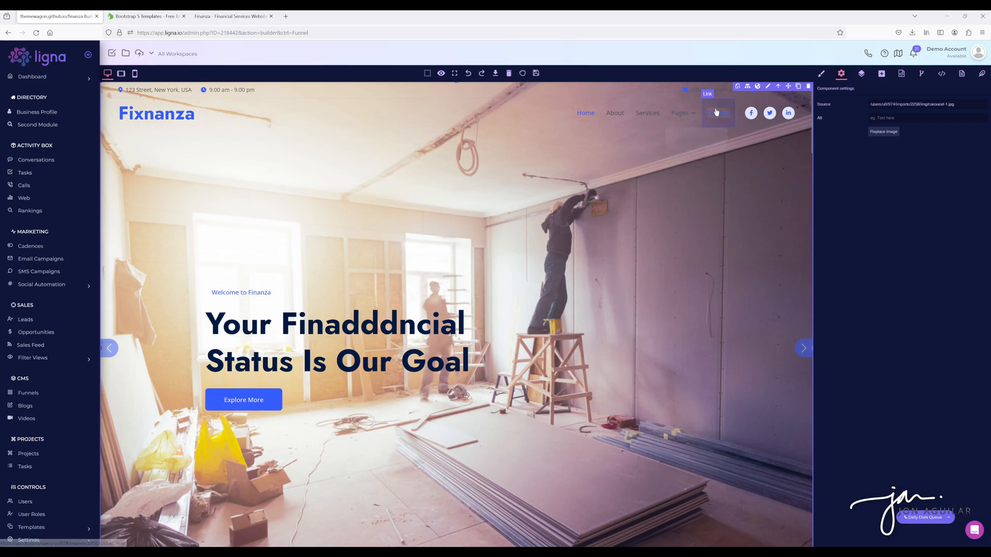
{"action": "scroll", "coordinate": [651, 297], "scroll_direction": "down", "scroll_amount": 8}
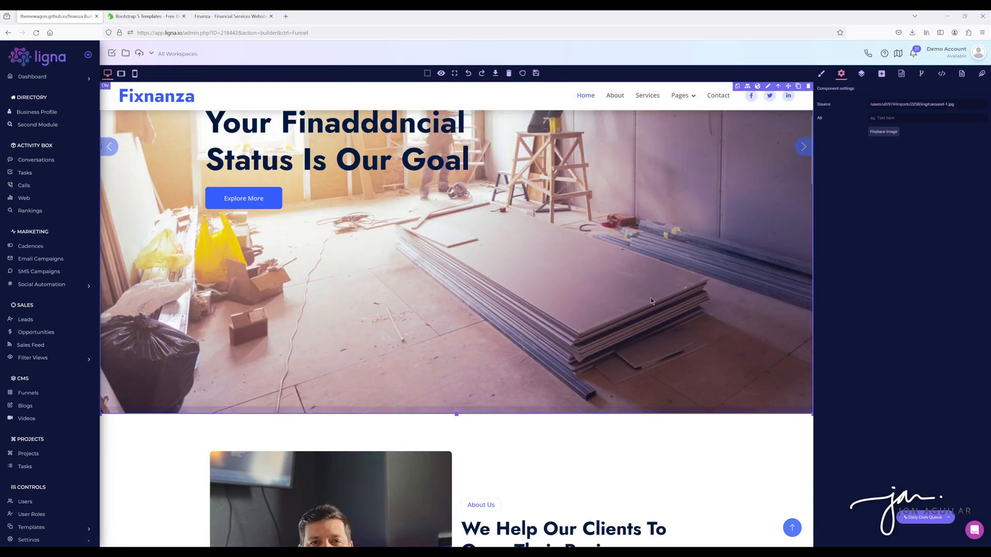
{"action": "scroll", "coordinate": [651, 298], "scroll_direction": "down", "scroll_amount": 12}
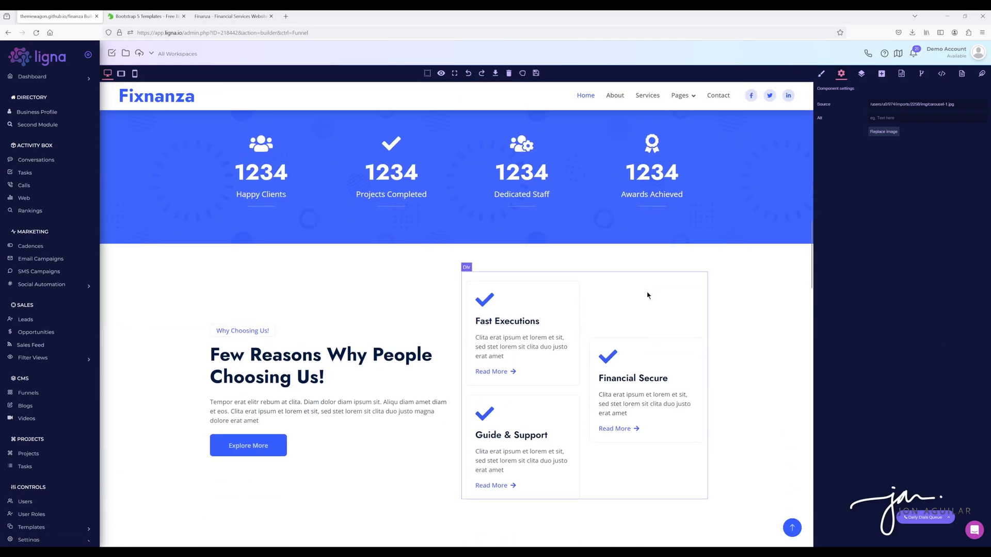
{"action": "scroll", "coordinate": [647, 297], "scroll_direction": "down", "scroll_amount": 10}
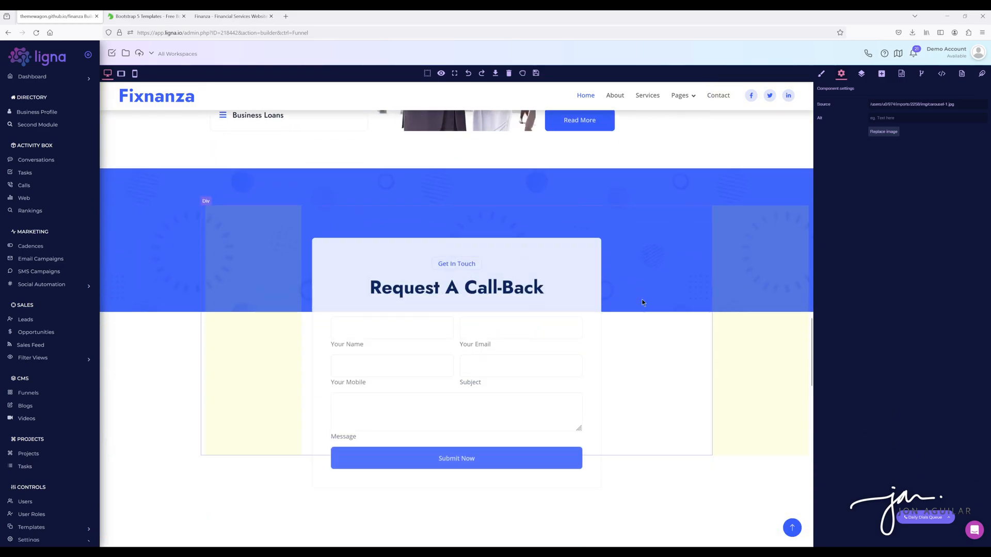
{"action": "scroll", "coordinate": [629, 230], "scroll_direction": "up", "scroll_amount": 20}
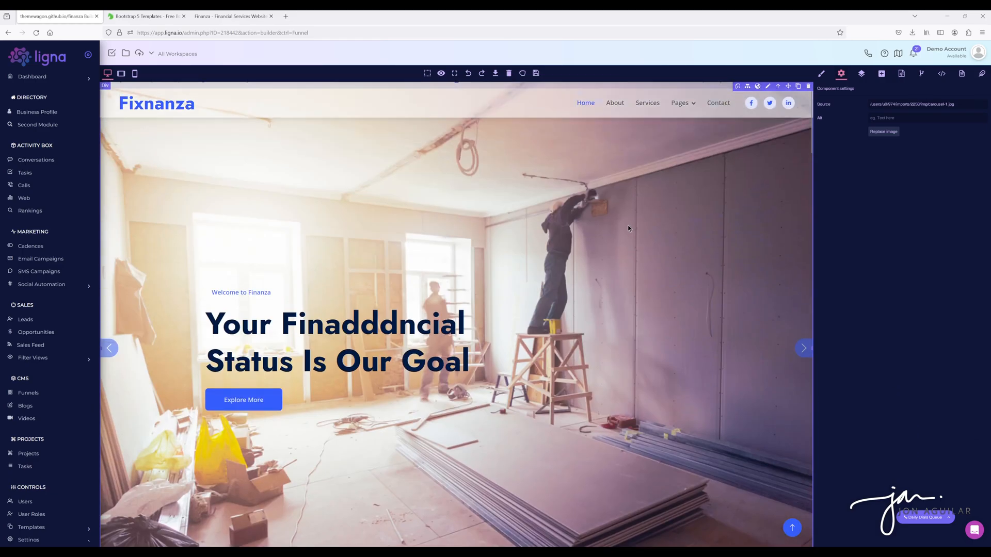
Open the template's About page in the builder and look over its sections.
{"action": "left_click", "coordinate": [962, 76]}
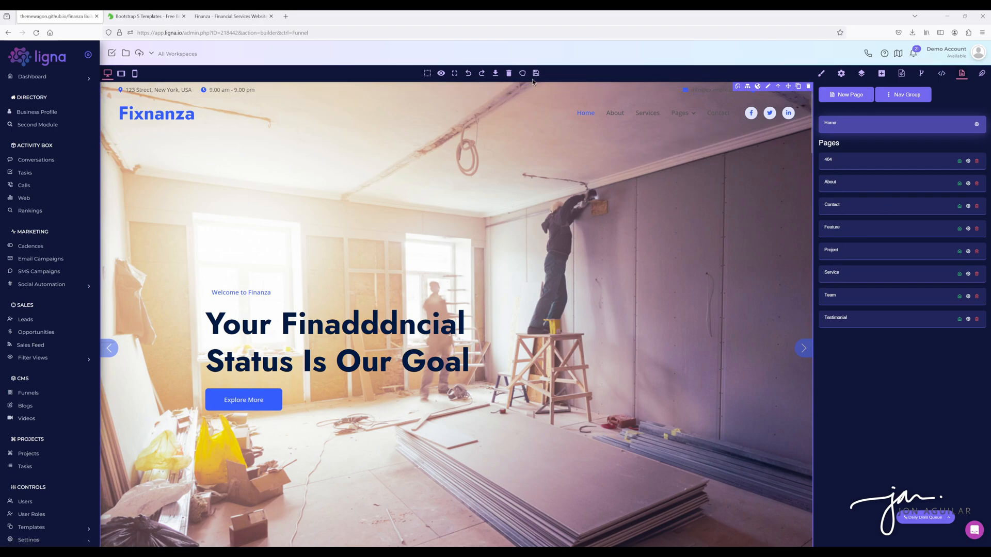
{"action": "left_click", "coordinate": [836, 183]}
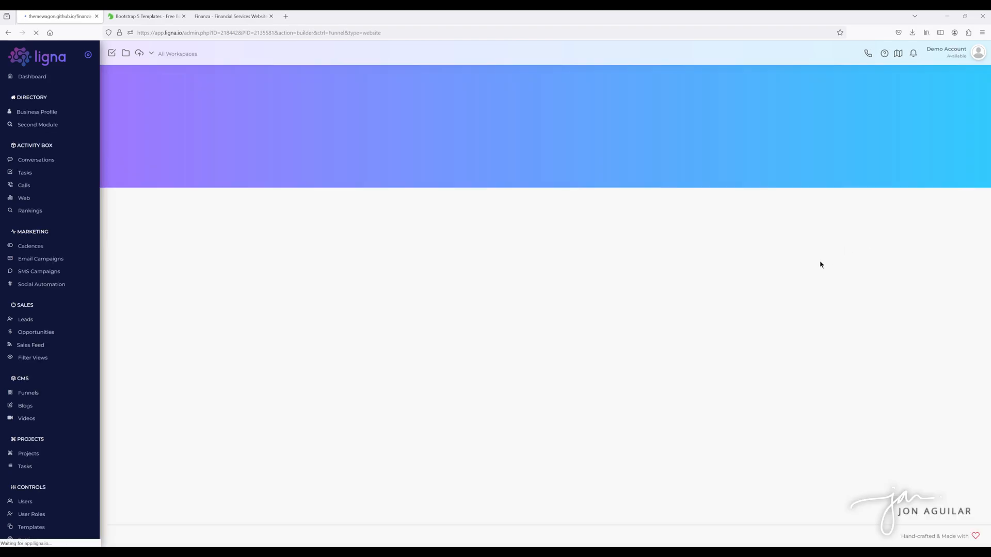
{"action": "scroll", "coordinate": [645, 289], "scroll_direction": "down", "scroll_amount": 8}
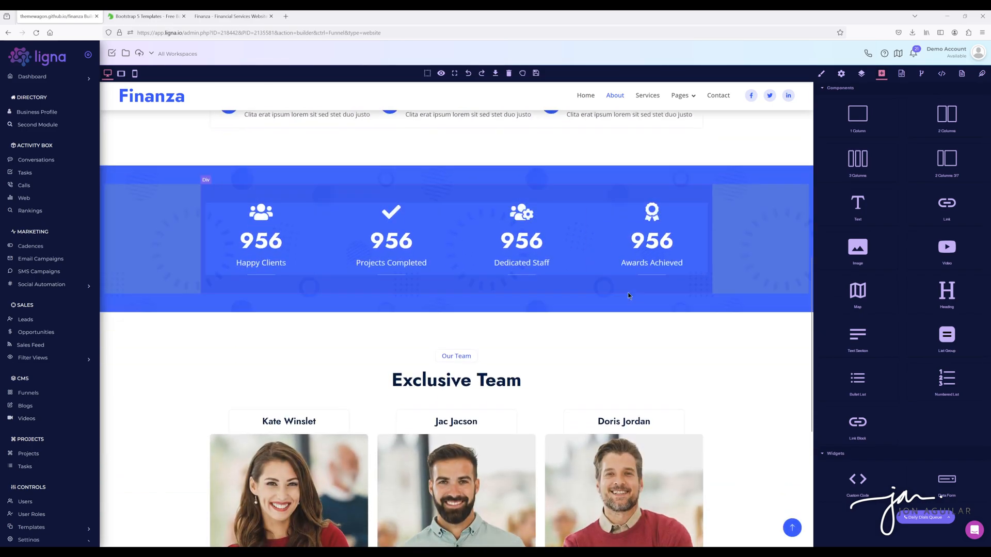
{"action": "scroll", "coordinate": [623, 289], "scroll_direction": "up", "scroll_amount": 5}
{"action": "scroll", "coordinate": [623, 289], "scroll_direction": "up", "scroll_amount": 3}
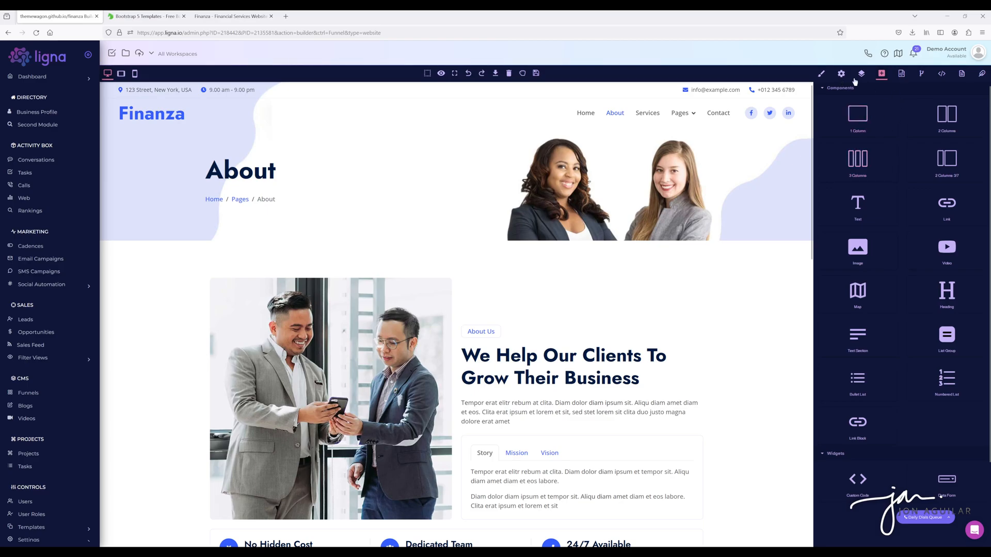
Select the About page's navigation menu container and check the Page URL in that page's settings.
{"action": "left_click", "coordinate": [523, 118]}
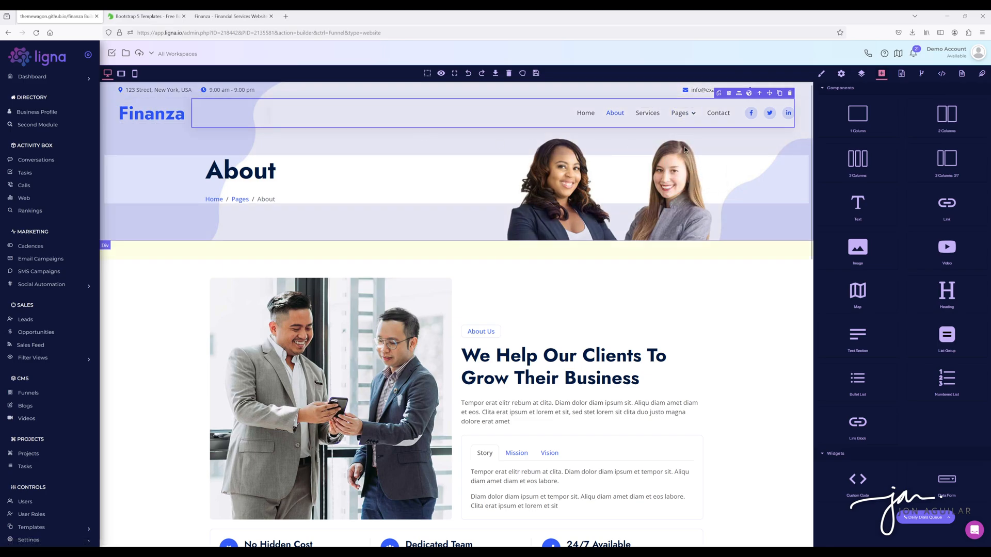
{"action": "left_click", "coordinate": [961, 73]}
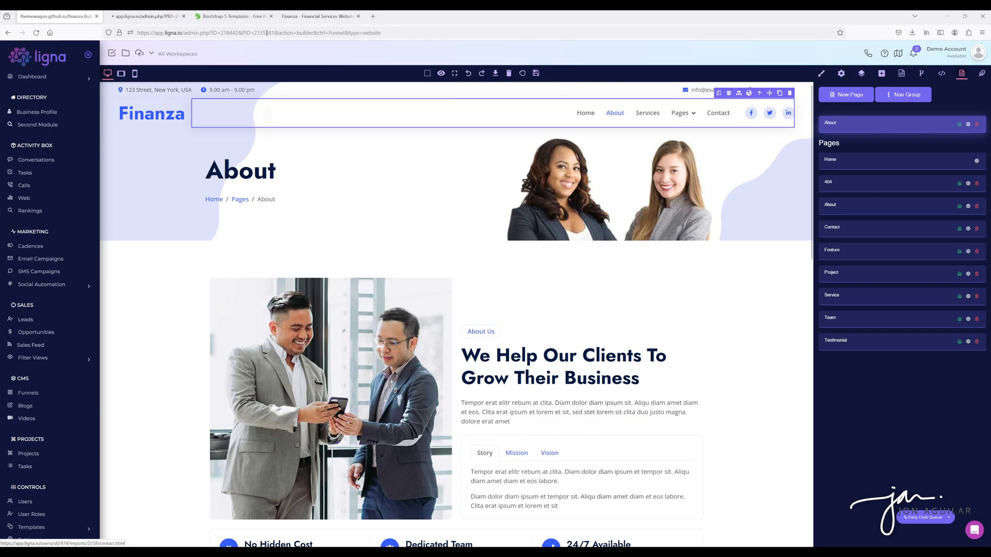
{"action": "left_click", "coordinate": [967, 126]}
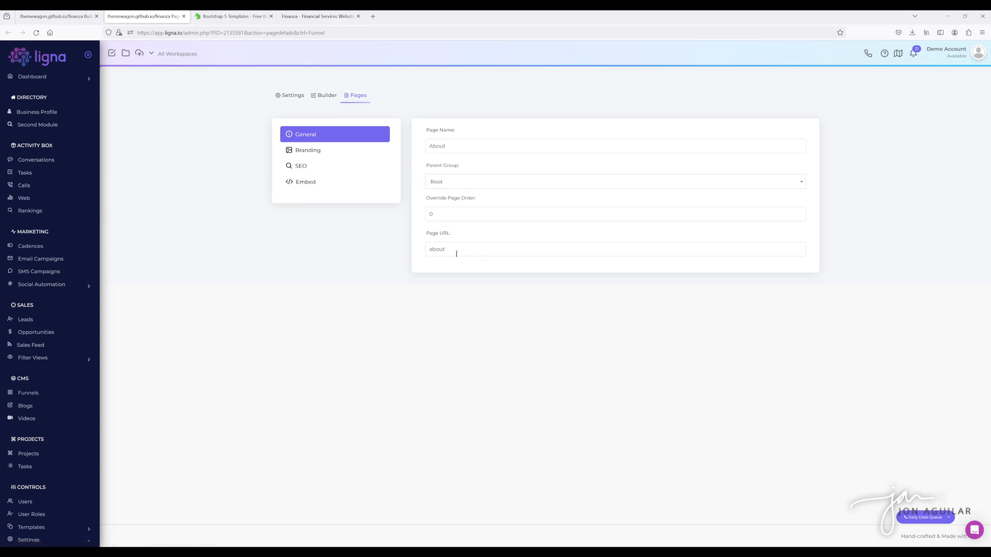
{"action": "left_click", "coordinate": [62, 16]}
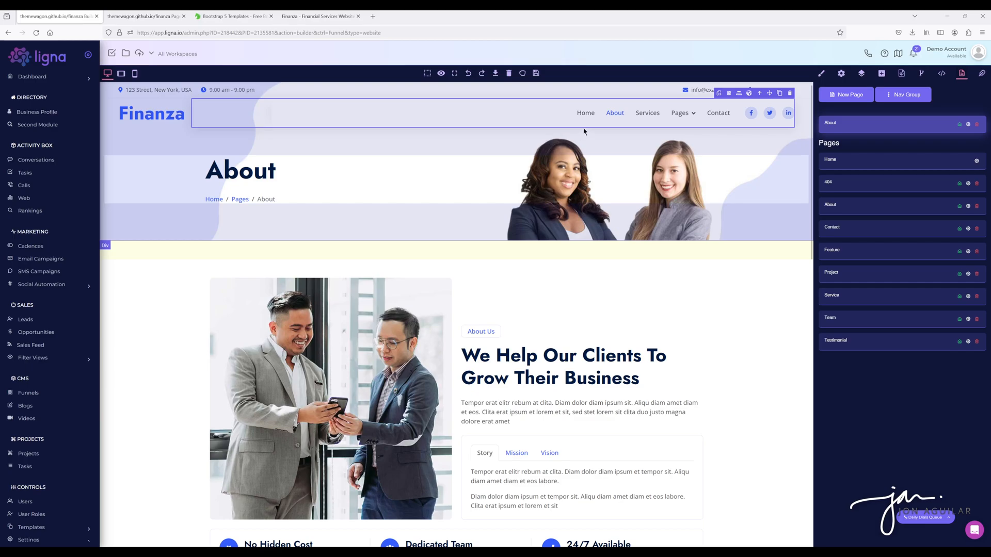
Set the Href of the About link in the navigation menu to /about.
{"action": "left_click", "coordinate": [614, 113]}
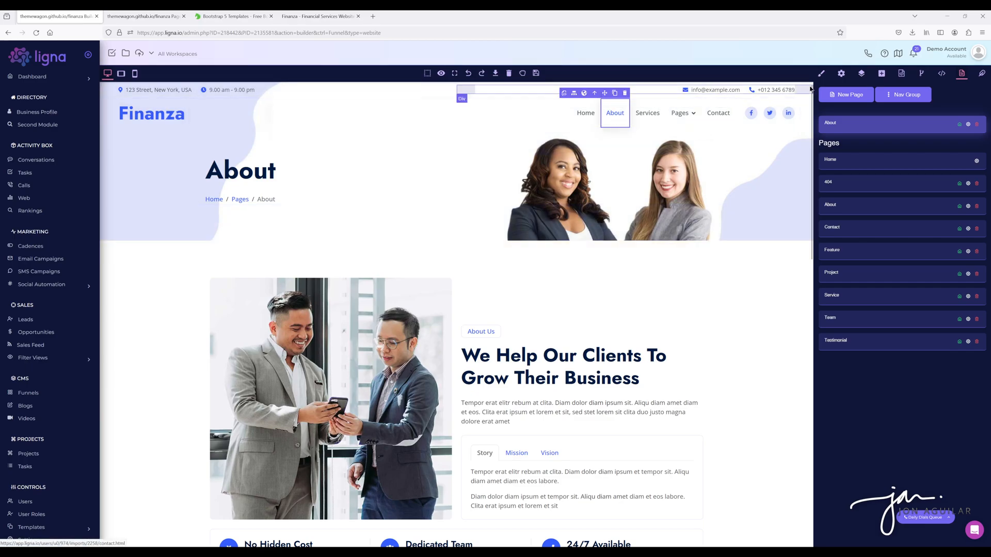
{"action": "left_click", "coordinate": [841, 73]}
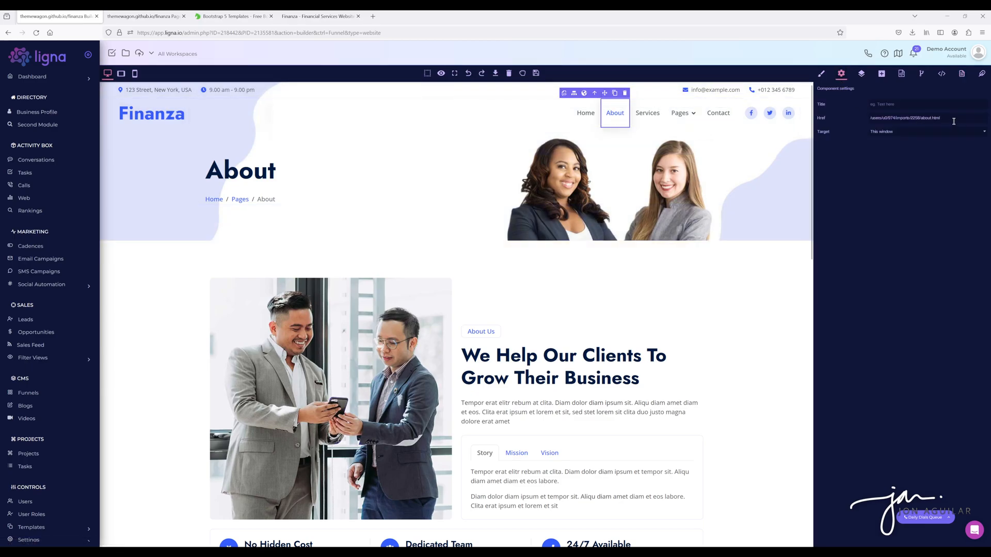
{"action": "left_click_drag", "start_coordinate": [954, 122], "coordinate": [804, 118]}
{"action": "type", "text": "/about"}
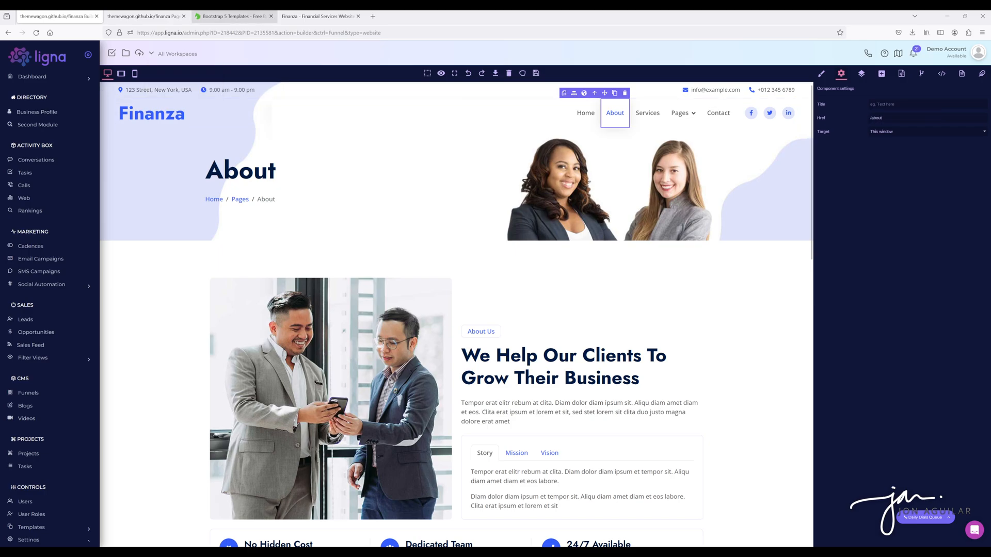
Compare the About link's Href with the Page URL in the About page's general settings.
{"action": "left_click", "coordinate": [141, 19]}
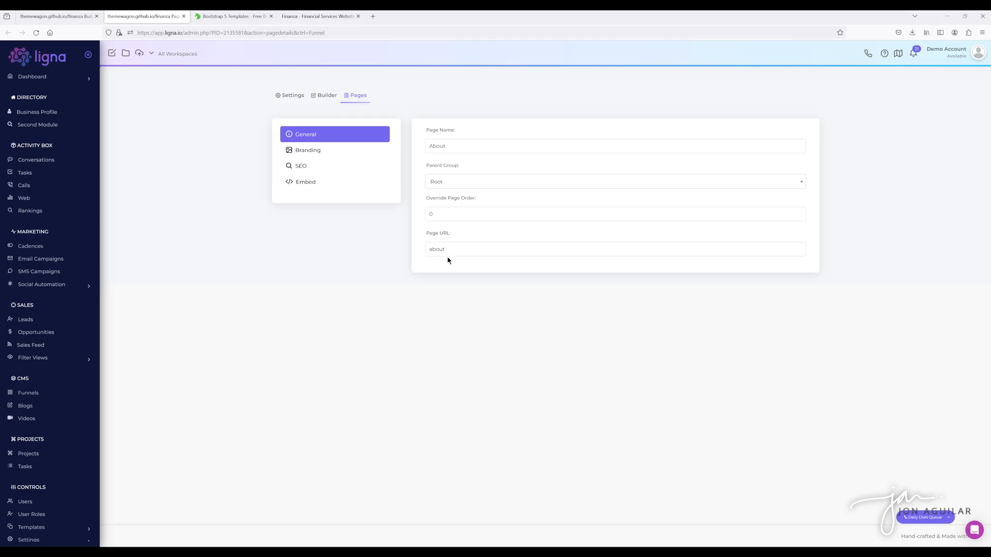
{"action": "left_click", "coordinate": [57, 16]}
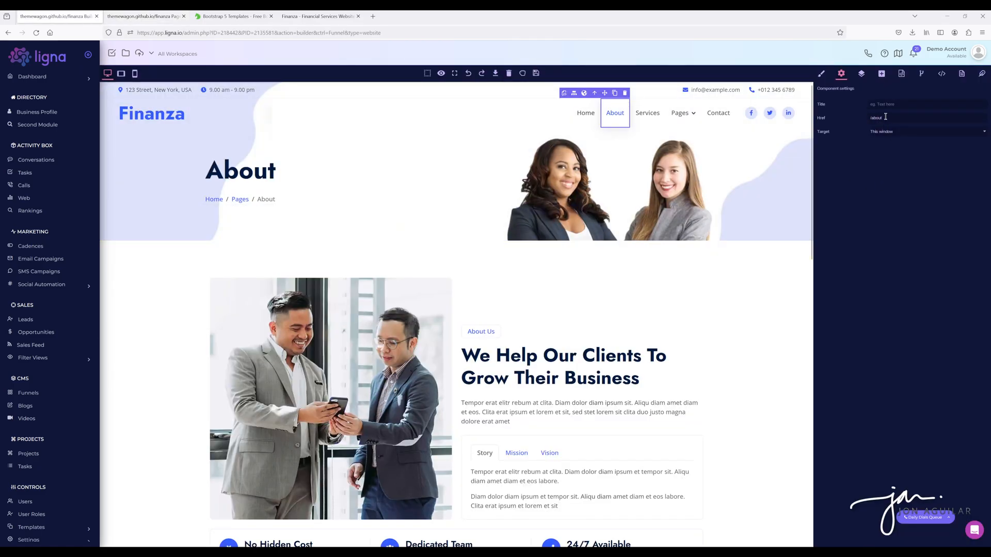
{"action": "left_click", "coordinate": [140, 16]}
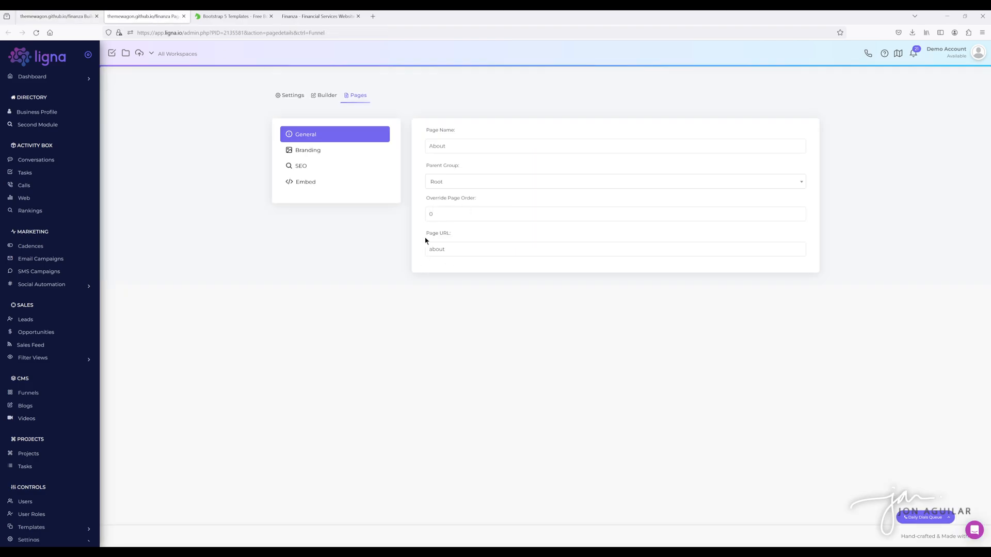
{"action": "left_click", "coordinate": [57, 16]}
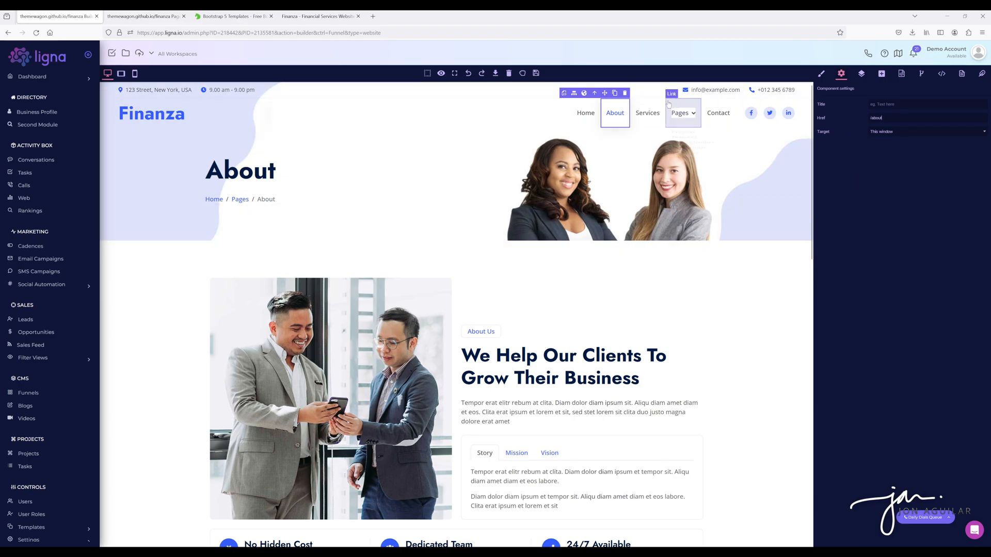
Select the About page's navigation menu container, and switch the builder to the Home page.
{"action": "left_click", "coordinate": [537, 112]}
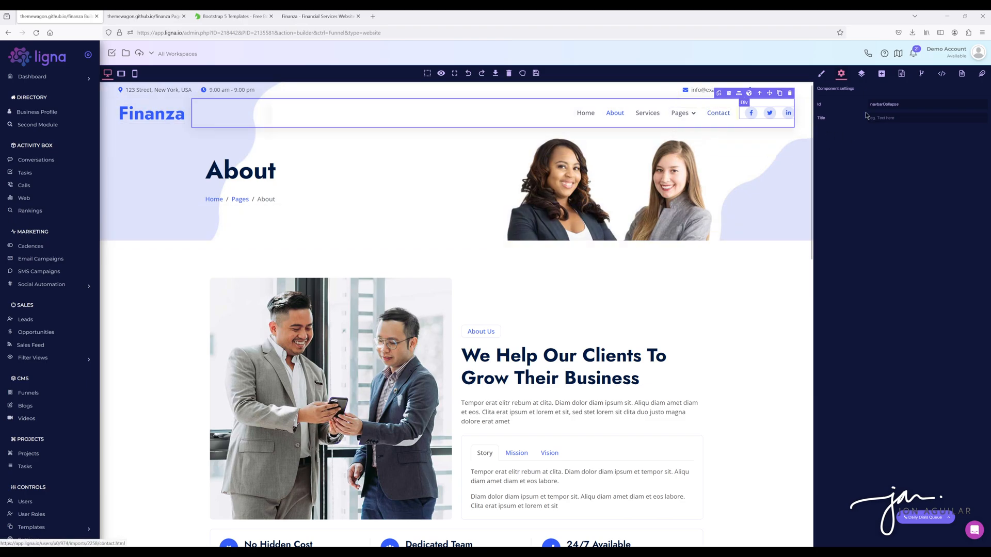
{"action": "left_click", "coordinate": [961, 73]}
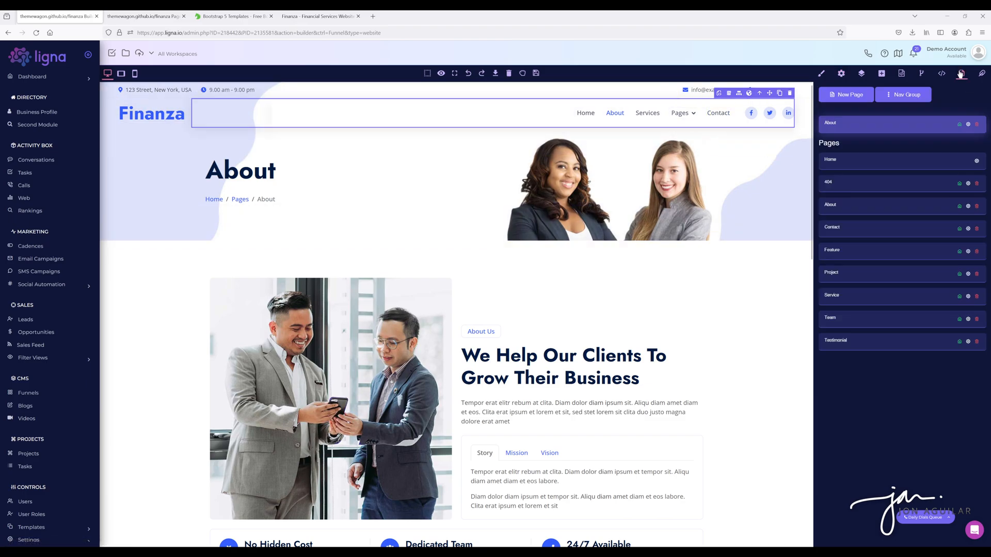
{"action": "left_click", "coordinate": [832, 160]}
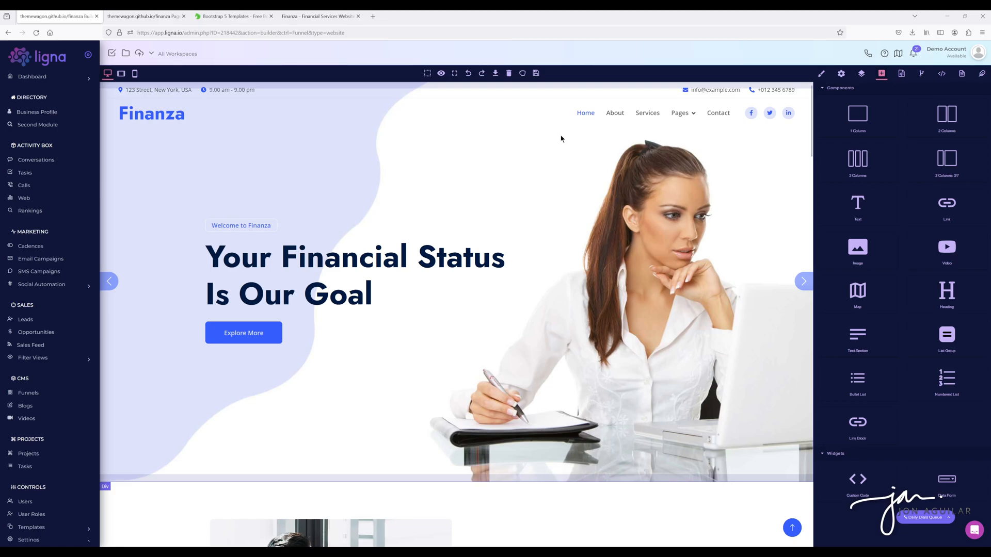
Try to turn the Home page header's Nav element into a global block named Navigation, and undo the change.
{"action": "left_click", "coordinate": [491, 115]}
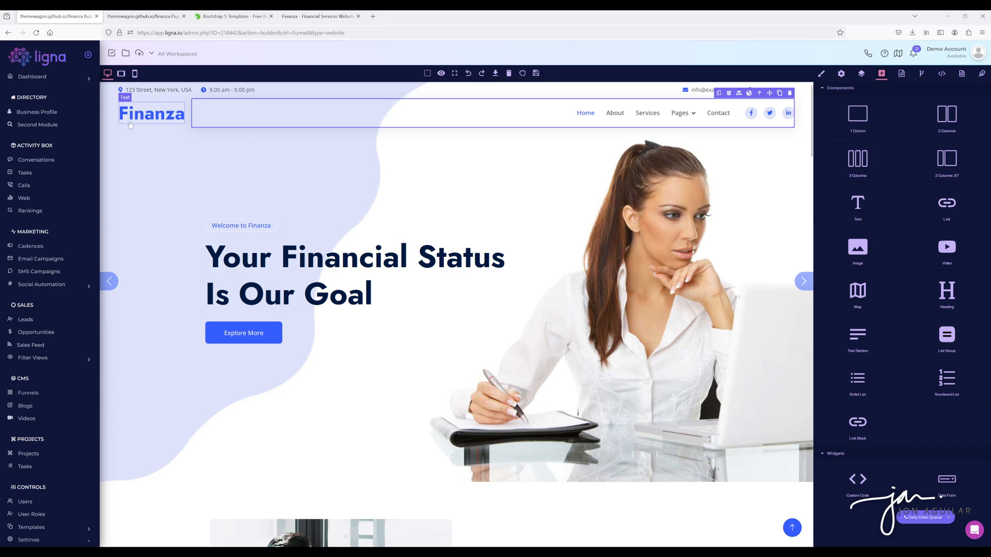
{"action": "left_click", "coordinate": [862, 74]}
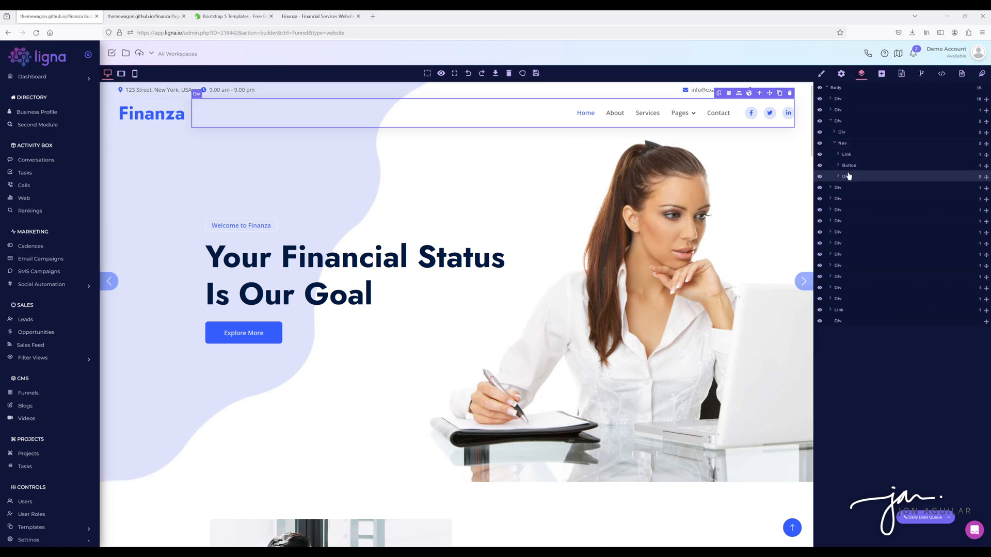
{"action": "left_click", "coordinate": [835, 144]}
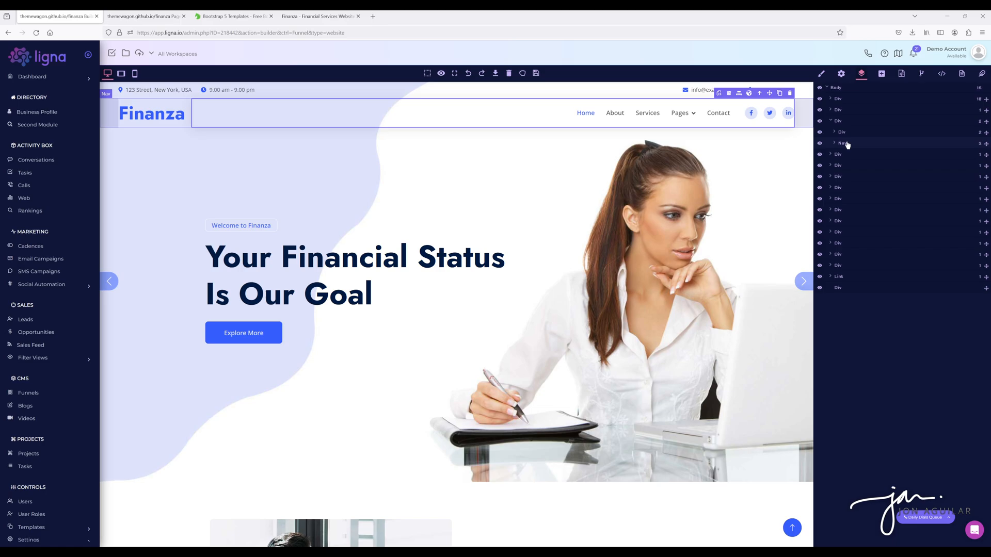
{"action": "left_click", "coordinate": [847, 145]}
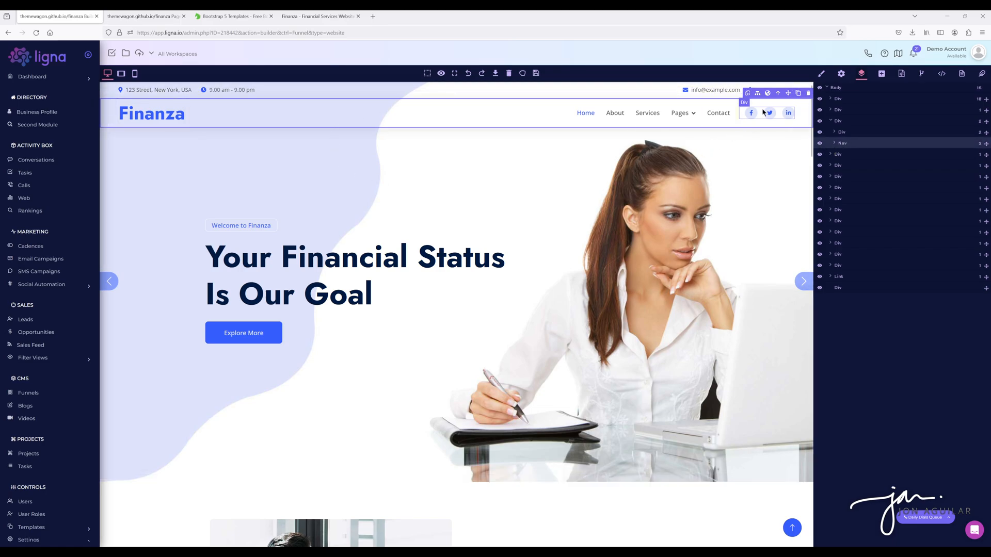
{"action": "left_click", "coordinate": [767, 93]}
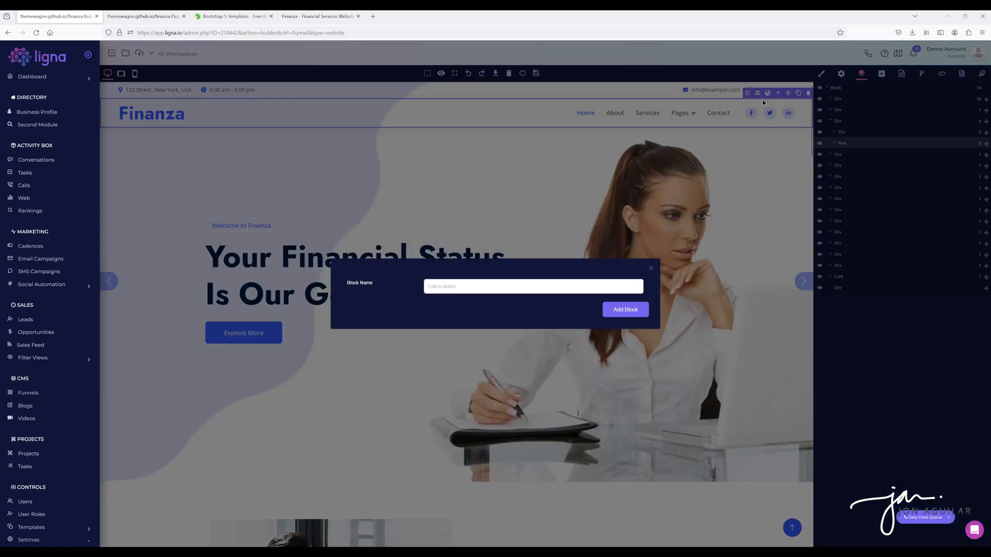
{"action": "left_click", "coordinate": [463, 285]}
{"action": "type", "text": "Navigation"}
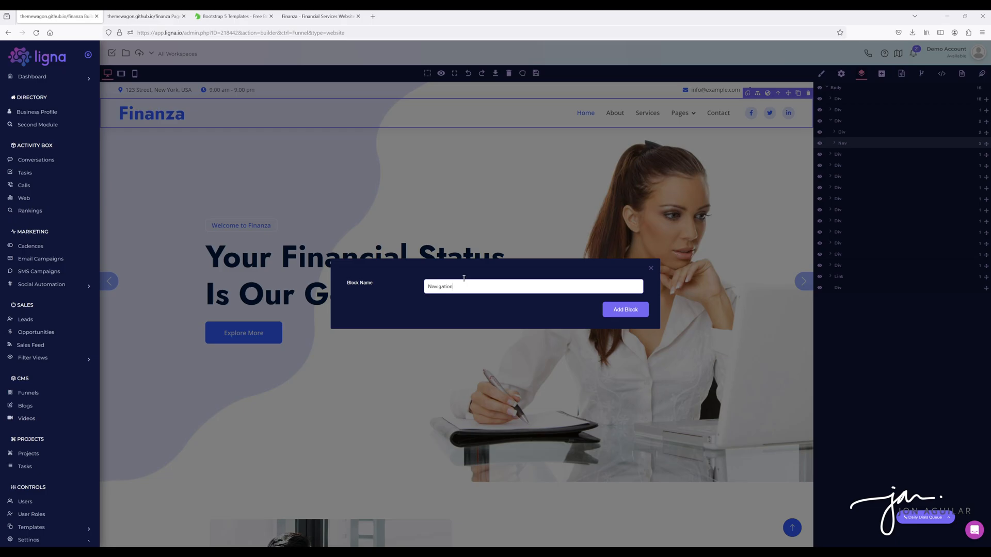
{"action": "left_click", "coordinate": [624, 311]}
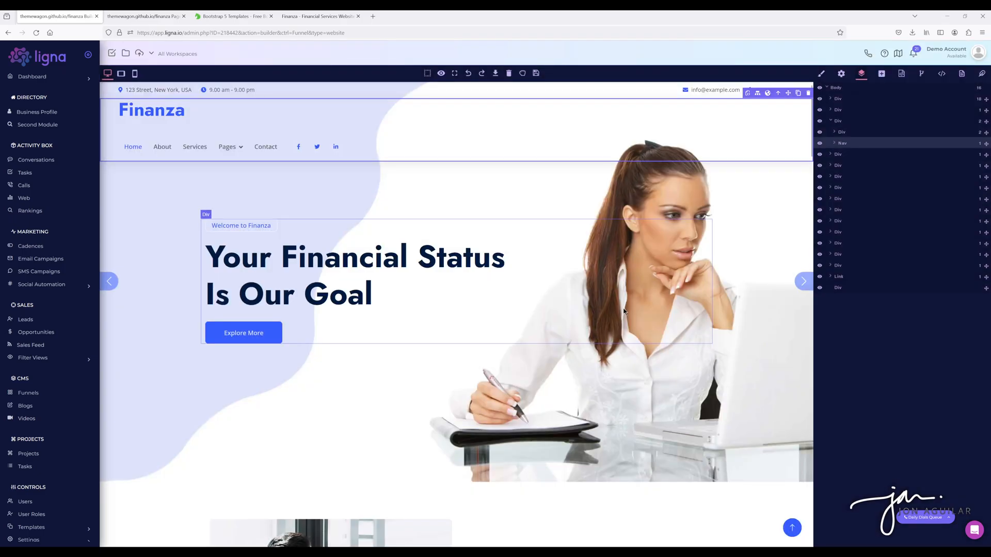
{"action": "left_click", "coordinate": [468, 73]}
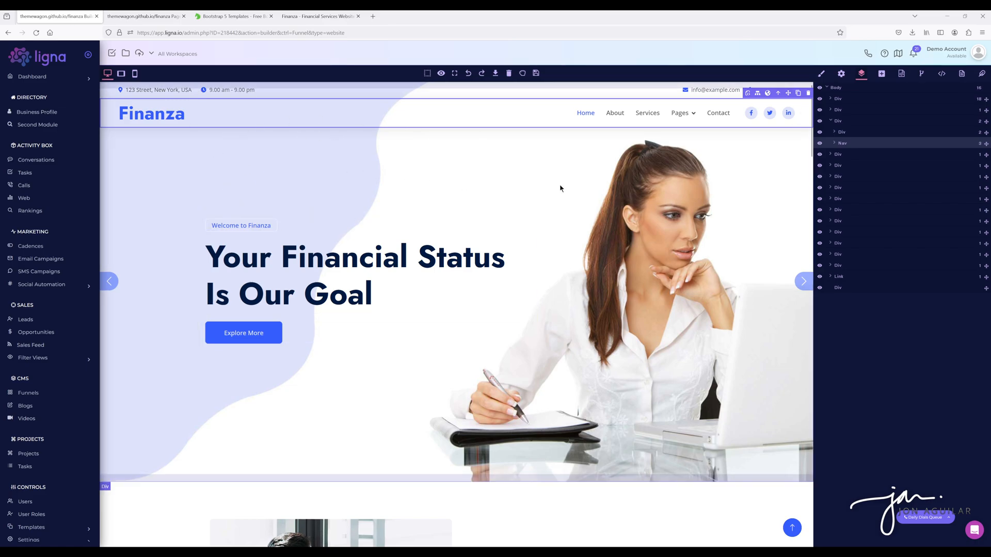
{"action": "left_click", "coordinate": [469, 75]}
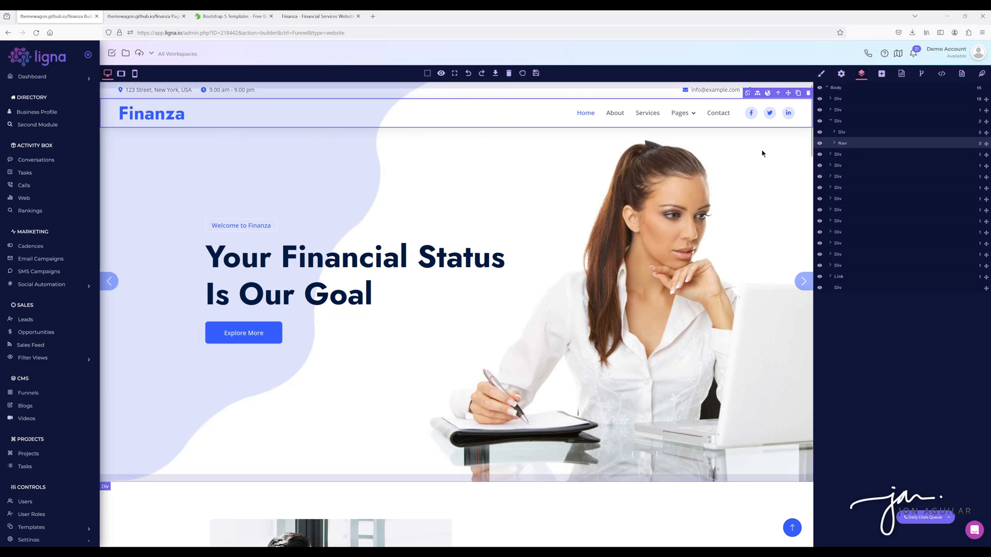
Turn the parent Div holding the contact bar and navigation menu into a global block named Navigation, and save the Home page.
{"action": "left_click", "coordinate": [778, 93]}
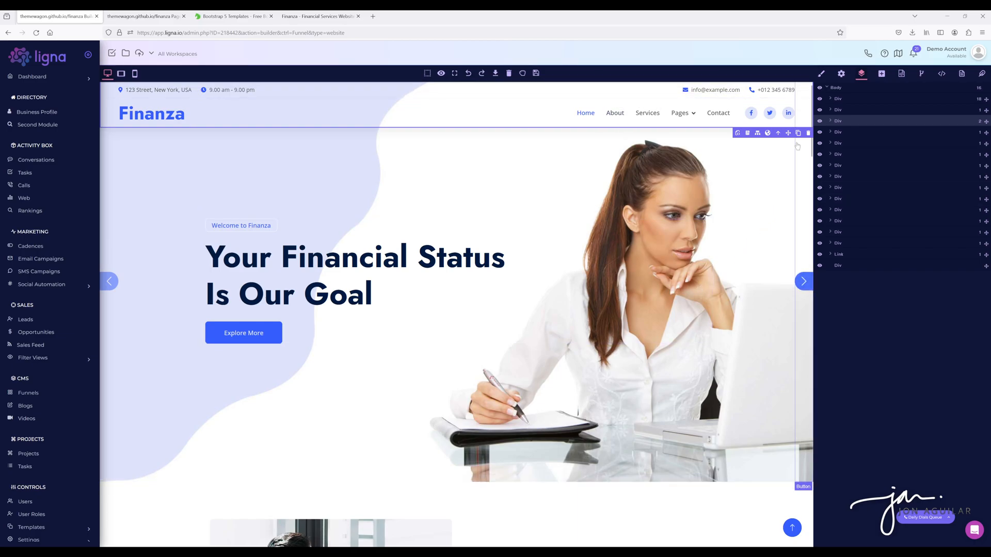
{"action": "left_click", "coordinate": [768, 133]}
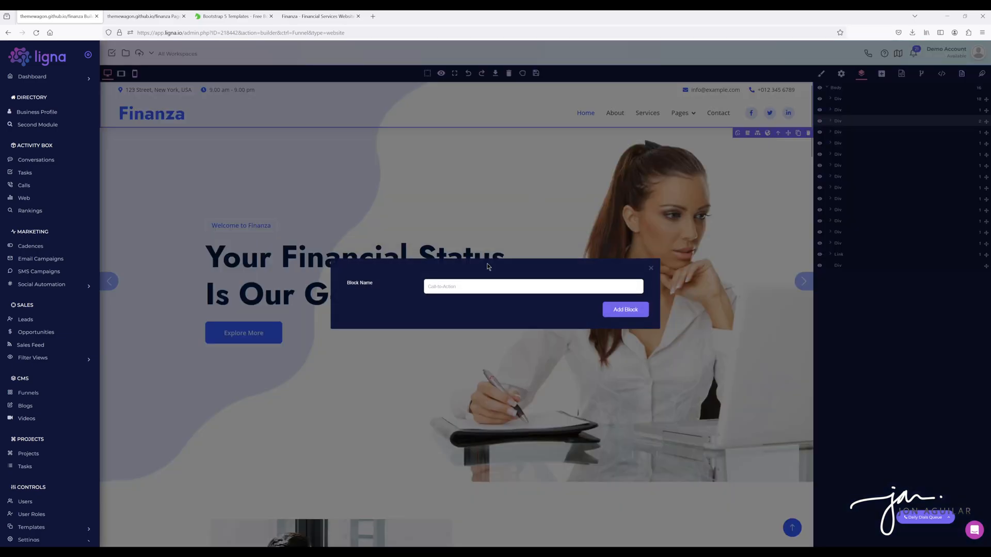
{"action": "left_click", "coordinate": [458, 283]}
{"action": "type", "text": "Navigation"}
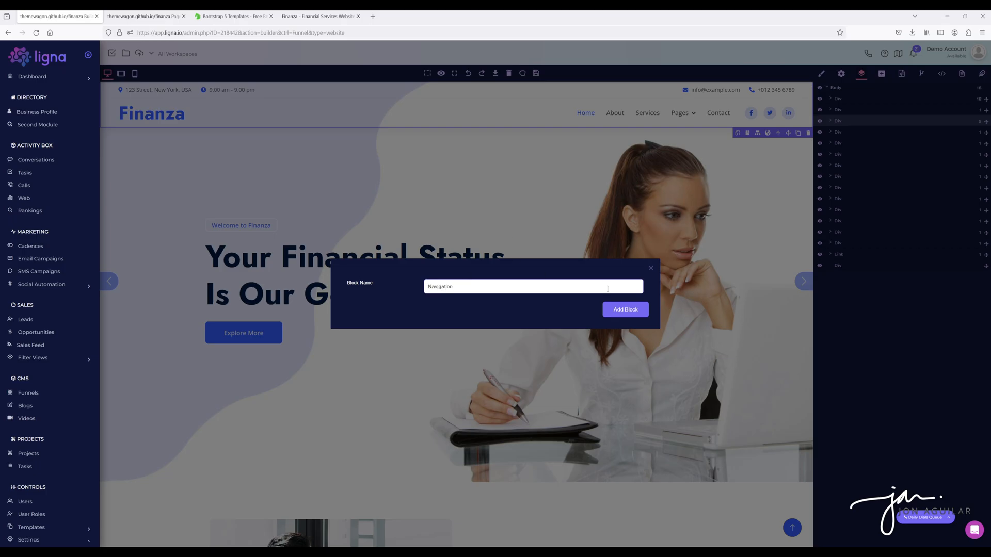
{"action": "left_click", "coordinate": [626, 310]}
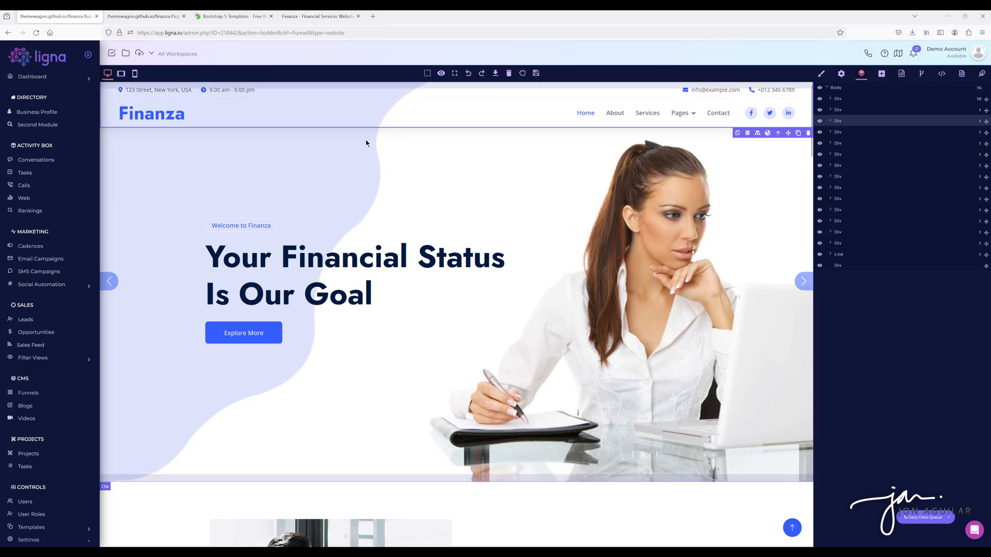
{"action": "left_click", "coordinate": [535, 74]}
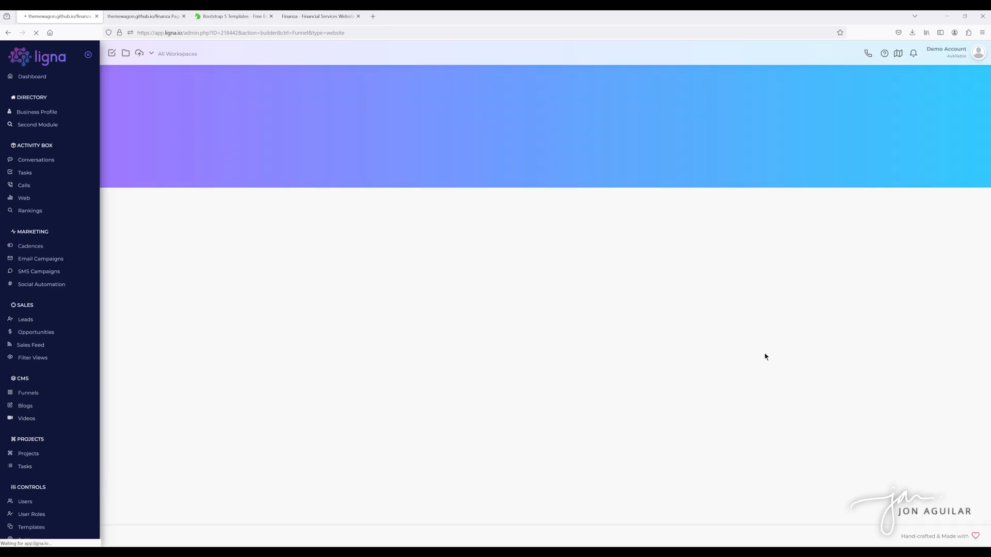
Examine the Global Blocks components and the saved Home page's header and sections.
{"action": "scroll", "coordinate": [926, 286], "scroll_direction": "down", "scroll_amount": 2}
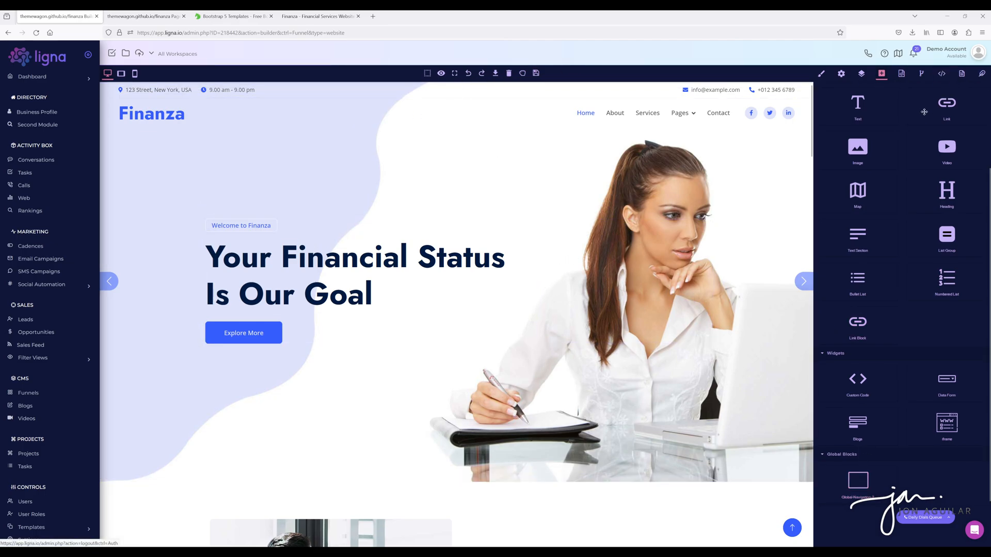
{"action": "scroll", "coordinate": [559, 389], "scroll_direction": "down", "scroll_amount": 5}
{"action": "scroll", "coordinate": [462, 394], "scroll_direction": "down", "scroll_amount": 5}
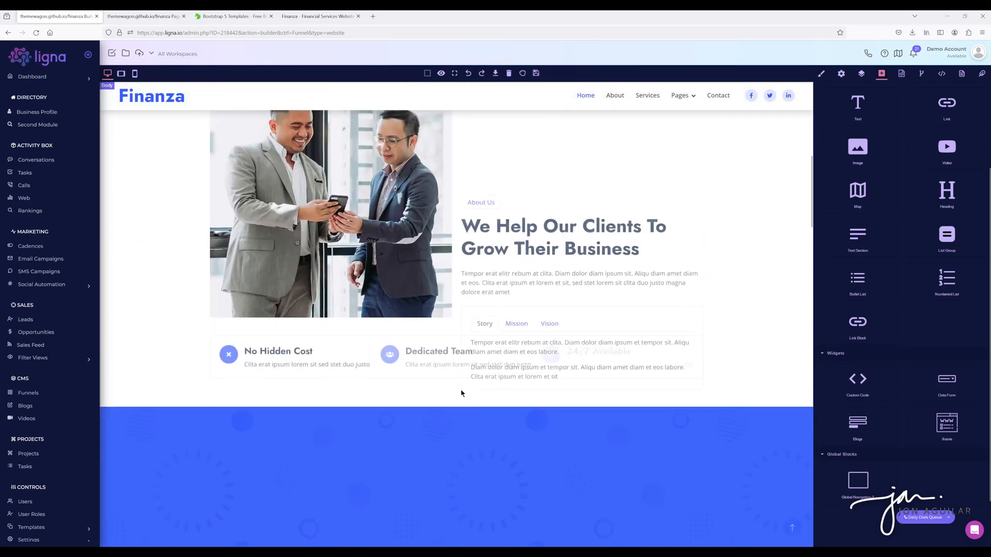
{"action": "scroll", "coordinate": [591, 409], "scroll_direction": "up", "scroll_amount": 4}
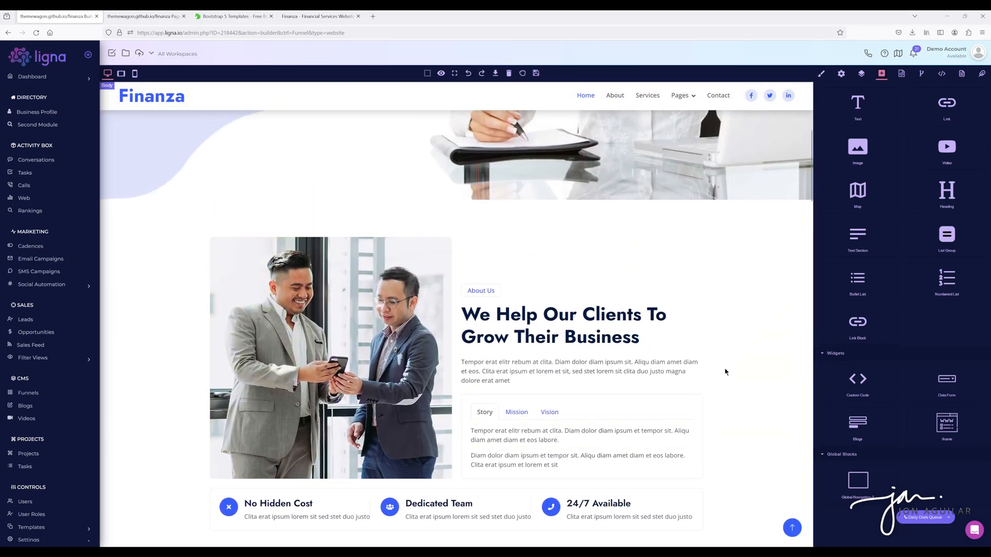
{"action": "scroll", "coordinate": [694, 413], "scroll_direction": "down", "scroll_amount": 3}
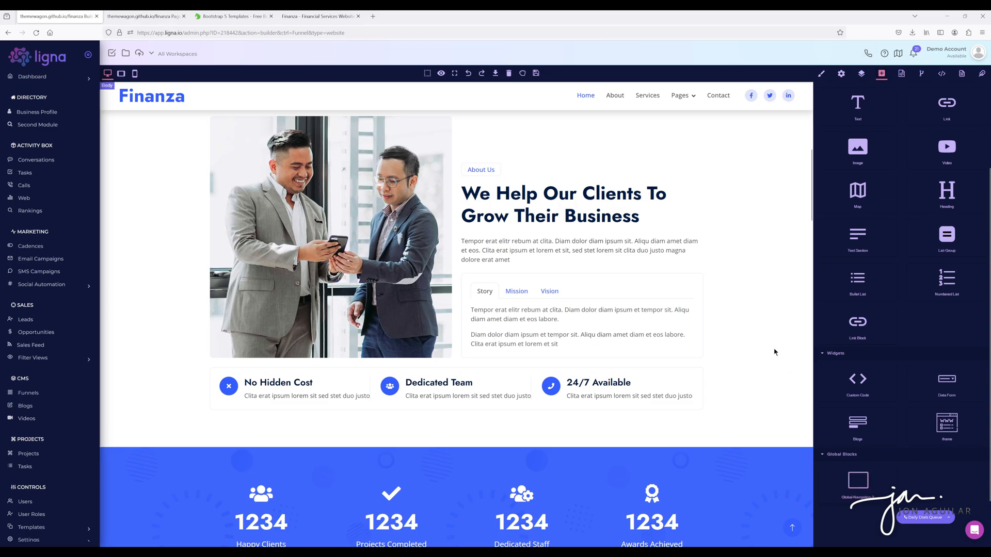
{"action": "scroll", "coordinate": [749, 351], "scroll_direction": "up", "scroll_amount": 5}
{"action": "scroll", "coordinate": [749, 351], "scroll_direction": "up", "scroll_amount": 3}
Create a new page named Test in the Root group from the Blank Template.
{"action": "left_click", "coordinate": [961, 74]}
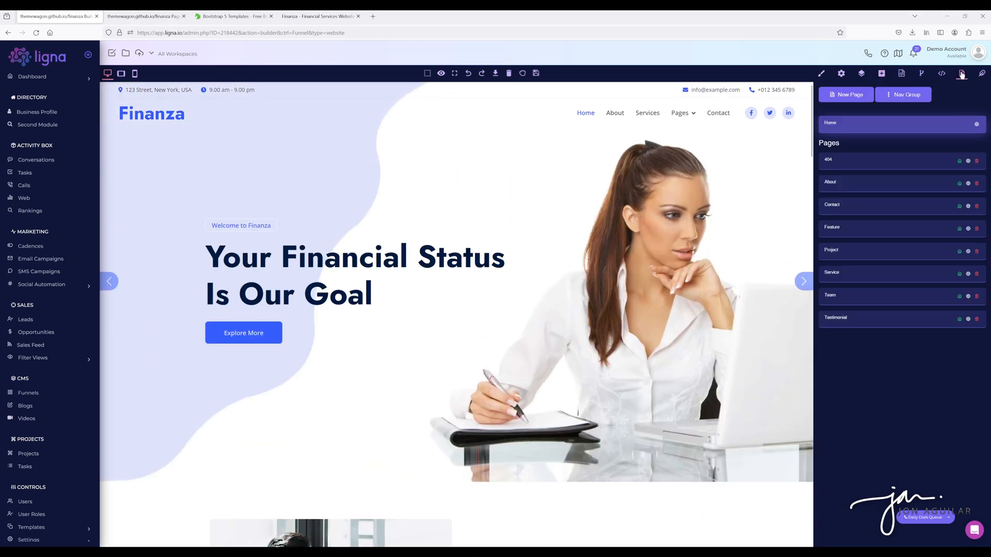
{"action": "left_click", "coordinate": [842, 95]}
{"action": "left_click", "coordinate": [480, 79]}
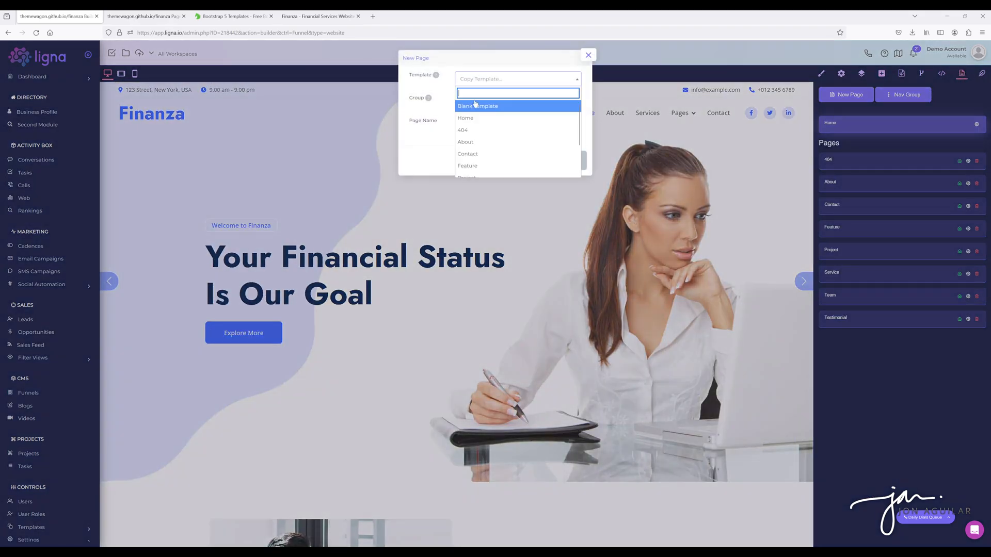
{"action": "left_click", "coordinate": [473, 106]}
{"action": "left_click", "coordinate": [471, 126]}
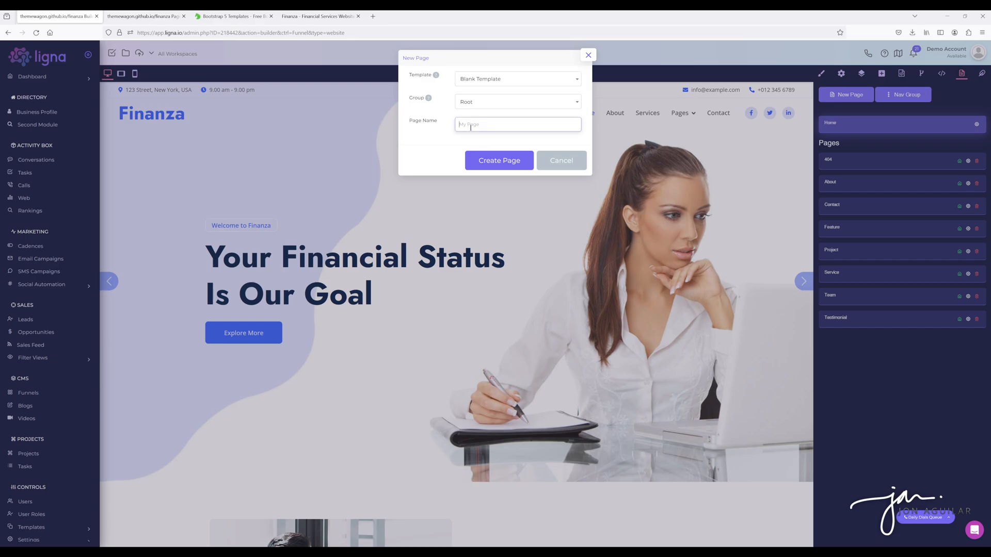
{"action": "type", "text": "Test"}
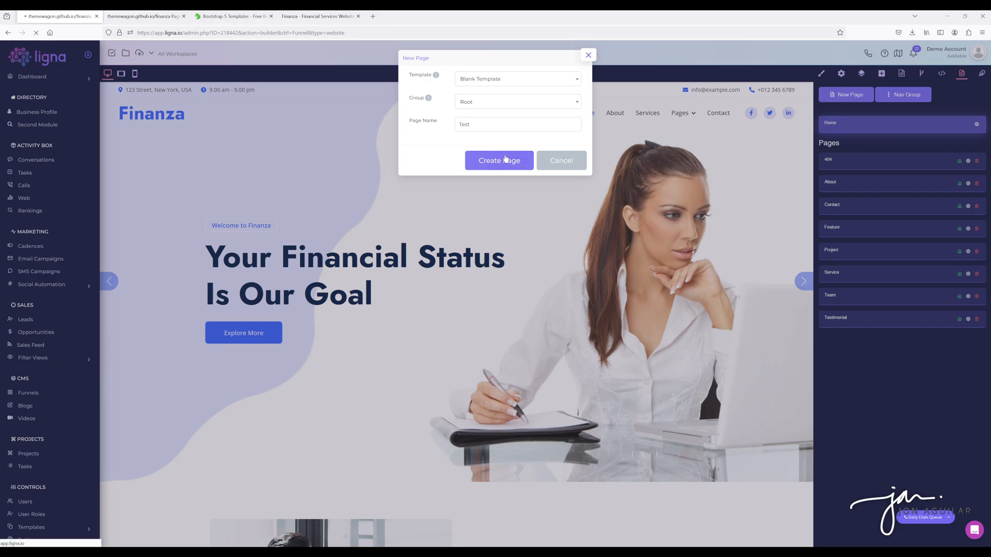
{"action": "left_click", "coordinate": [505, 160]}
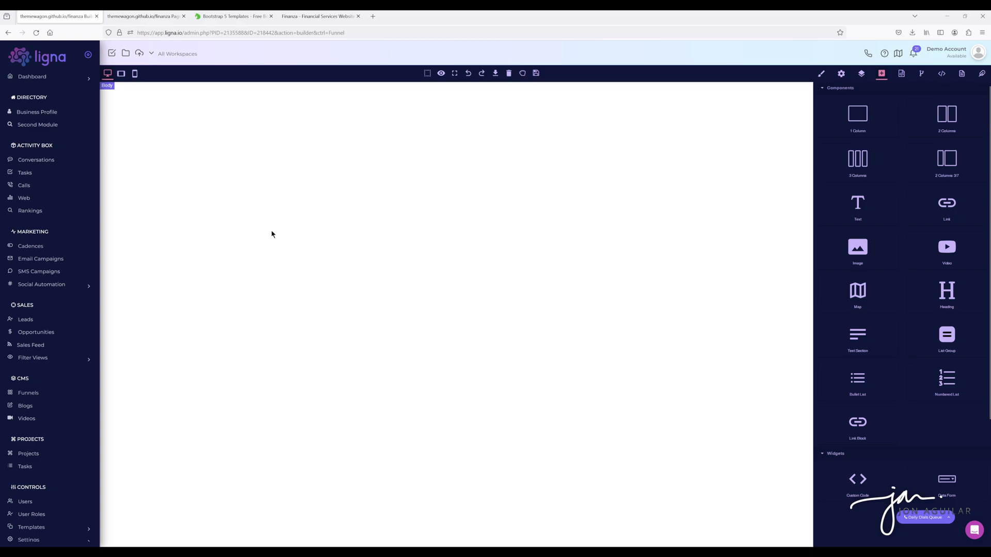
Add the global Navigation block to the blank Test page, change its About link text to About Us, and save.
{"action": "scroll", "coordinate": [907, 475], "scroll_direction": "down", "scroll_amount": 2}
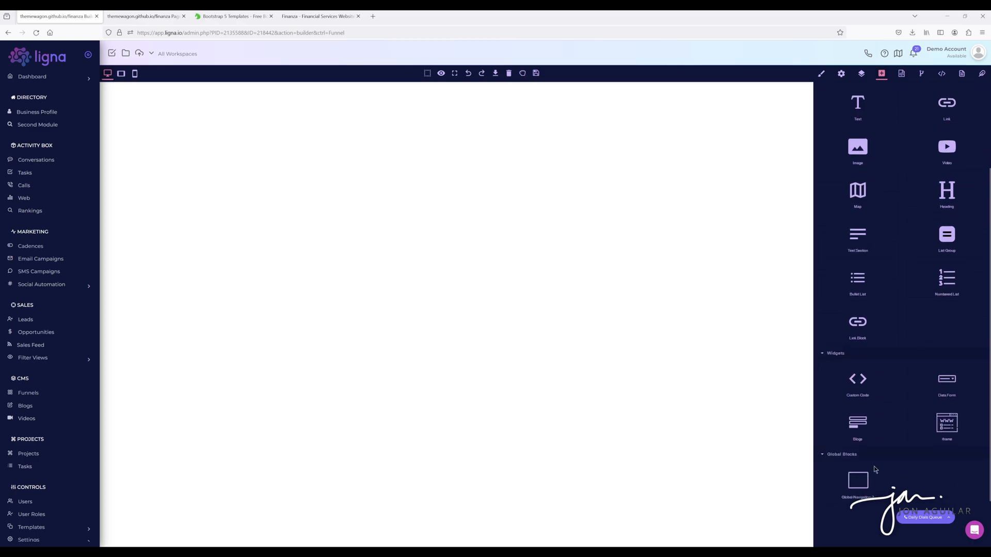
{"action": "left_click_drag", "start_coordinate": [872, 469], "coordinate": [373, 119]}
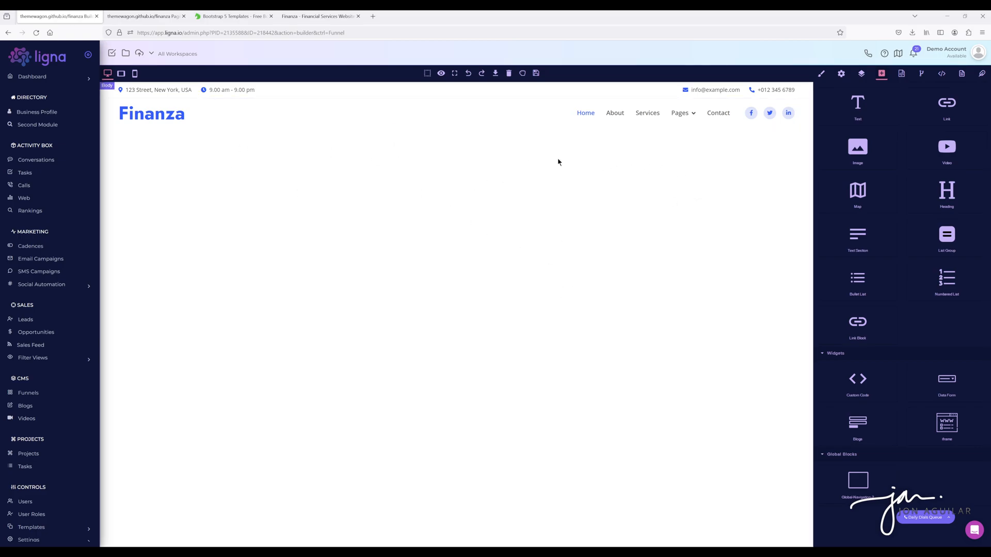
{"action": "left_click", "coordinate": [615, 114]}
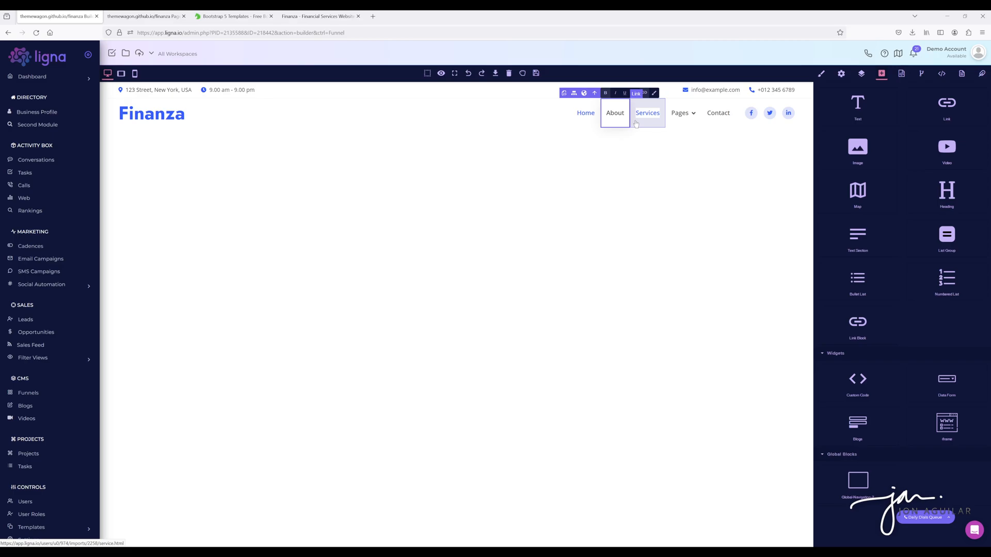
{"action": "type", "text": "Us"}
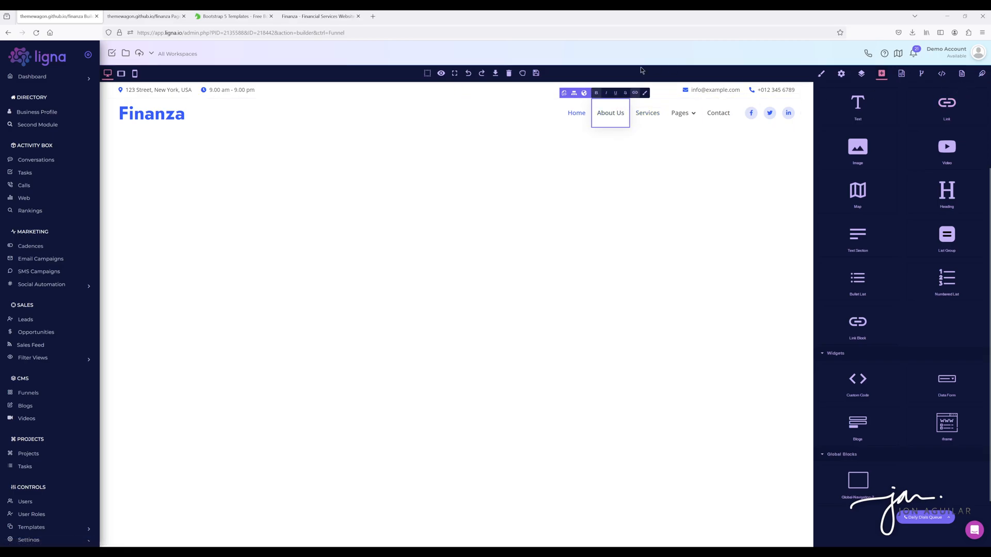
{"action": "left_click", "coordinate": [536, 72]}
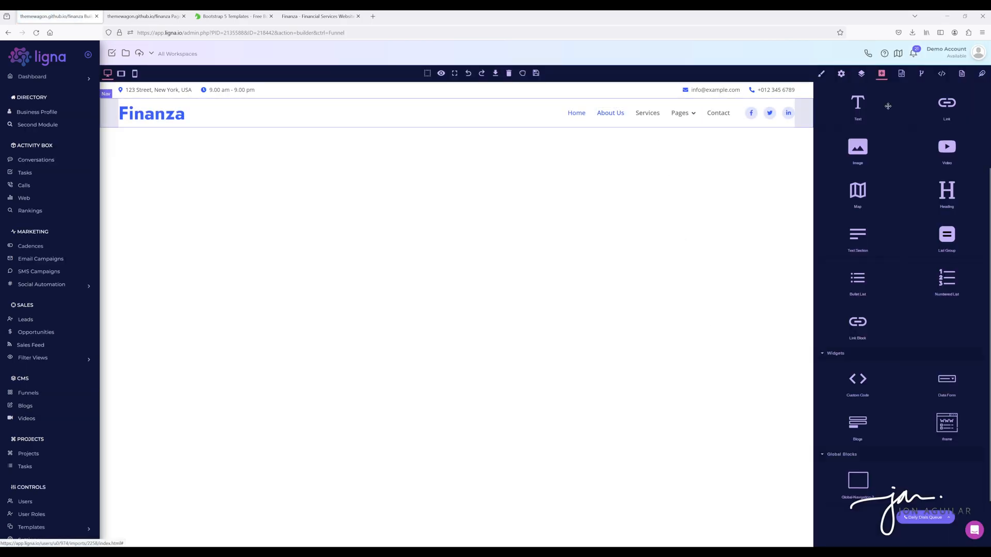
Open the Home page and examine its navigation menu and the Global Blocks components.
{"action": "left_click", "coordinate": [962, 73]}
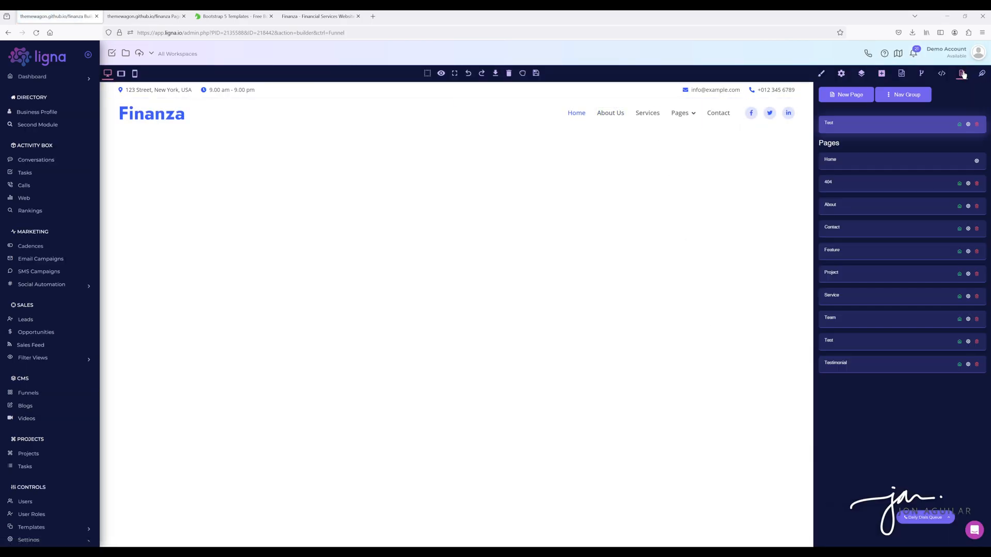
{"action": "left_click", "coordinate": [831, 162]}
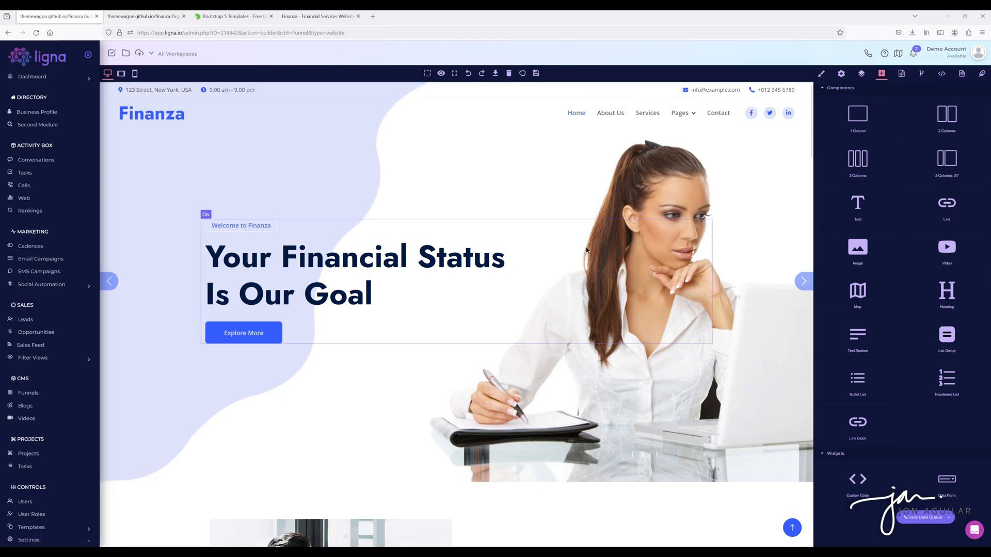
{"action": "scroll", "coordinate": [516, 356], "scroll_direction": "down", "scroll_amount": 2}
{"action": "scroll", "coordinate": [516, 356], "scroll_direction": "down", "scroll_amount": 7}
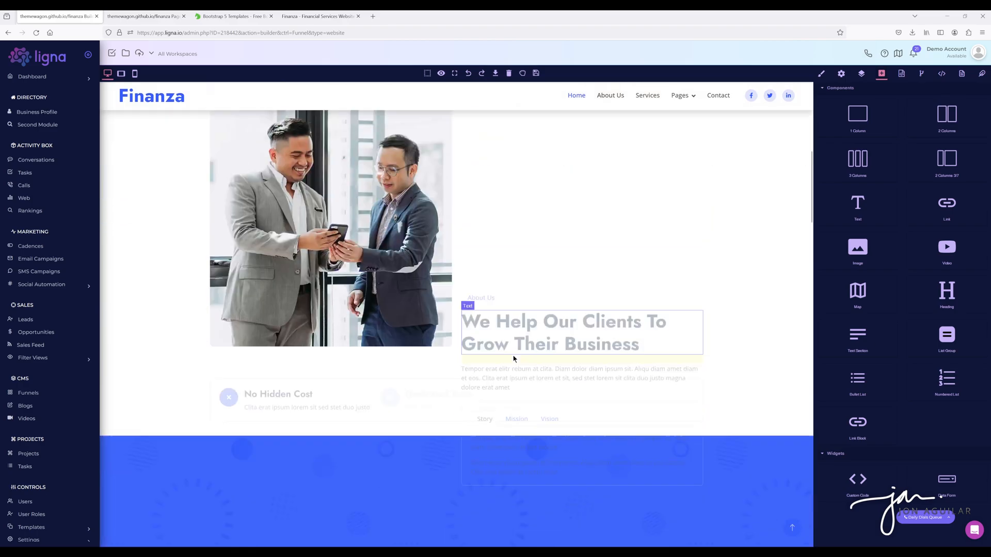
{"action": "scroll", "coordinate": [513, 355], "scroll_direction": "up", "scroll_amount": 8}
{"action": "scroll", "coordinate": [512, 354], "scroll_direction": "up", "scroll_amount": 2}
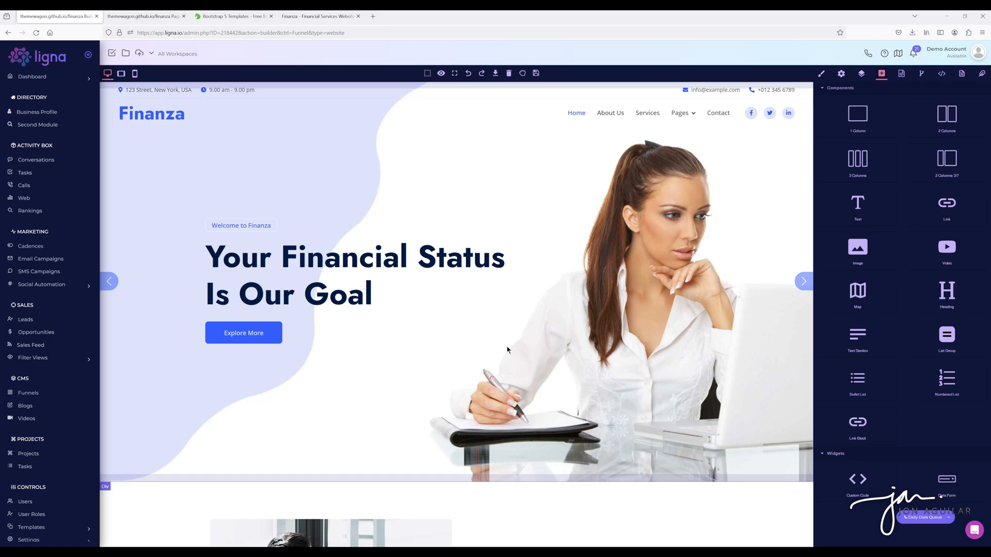
{"action": "scroll", "coordinate": [881, 356], "scroll_direction": "down", "scroll_amount": 3}
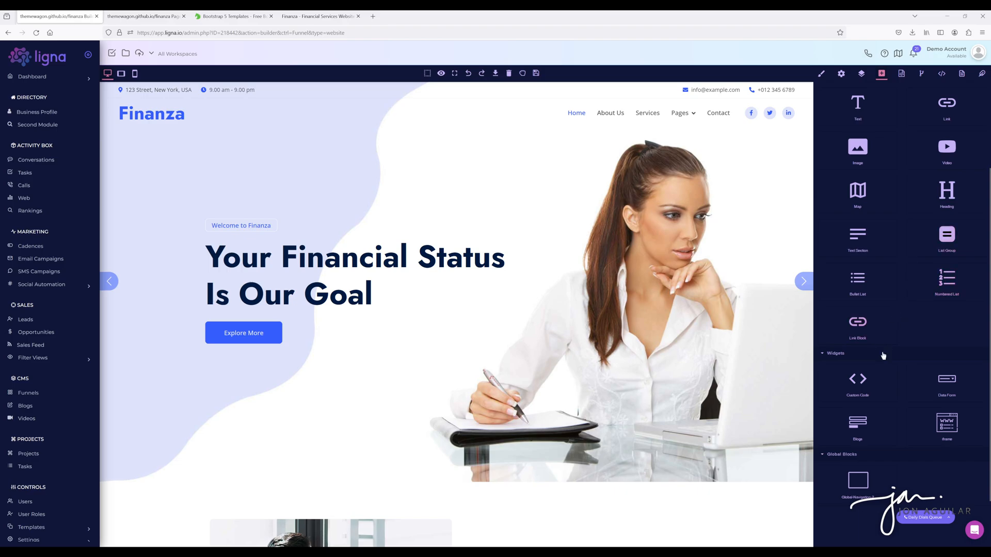
{"action": "scroll", "coordinate": [878, 354], "scroll_direction": "up", "scroll_amount": 3}
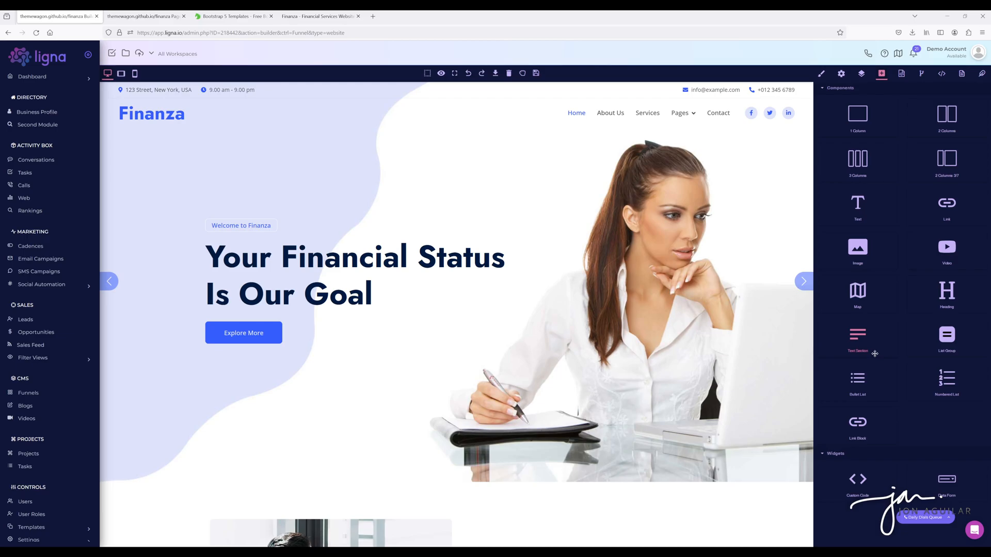
Browse the stored files to the 2258 folder under Home > imports, view its HTML files, and expand its subfolders.
{"action": "left_click", "coordinate": [126, 53]}
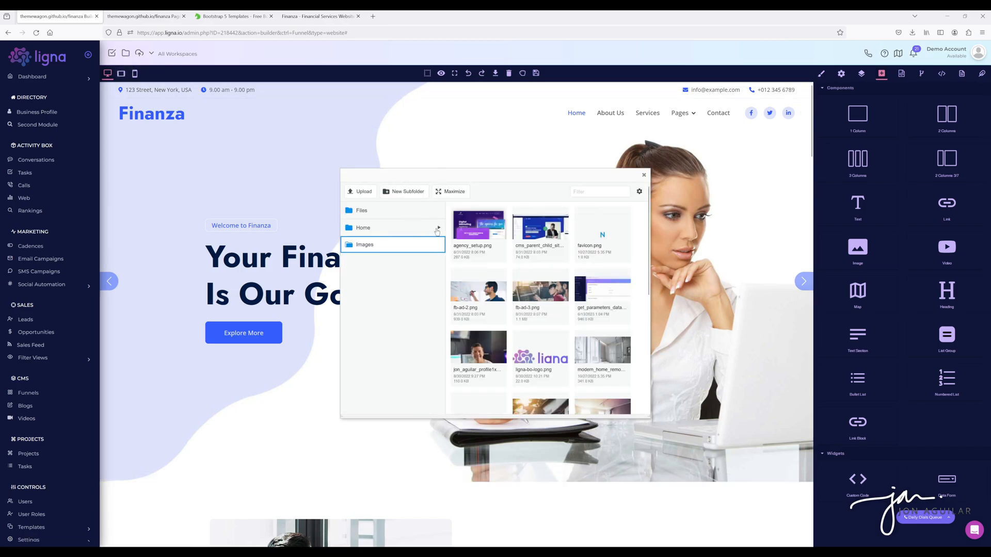
{"action": "left_click", "coordinate": [436, 229]}
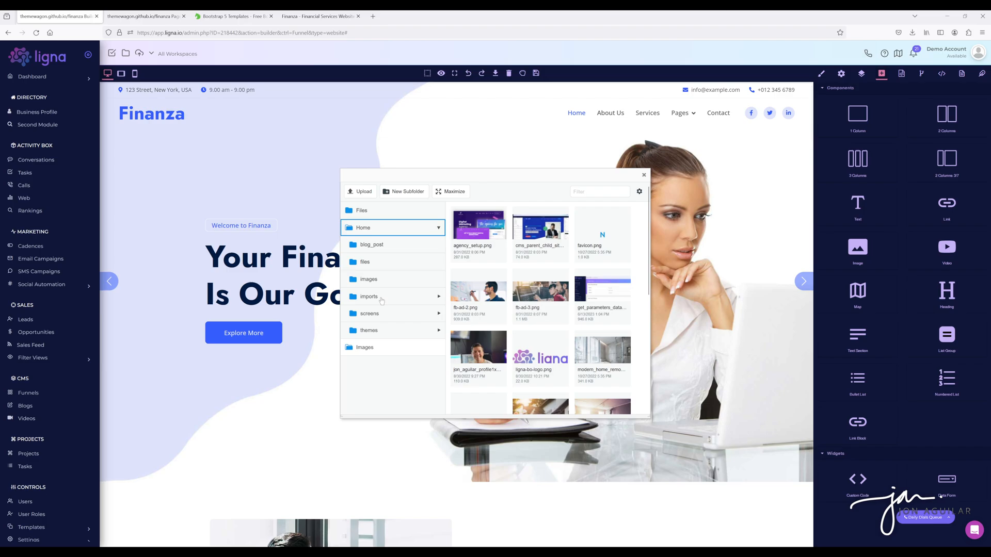
{"action": "left_click", "coordinate": [381, 298]}
{"action": "left_click", "coordinate": [437, 298]}
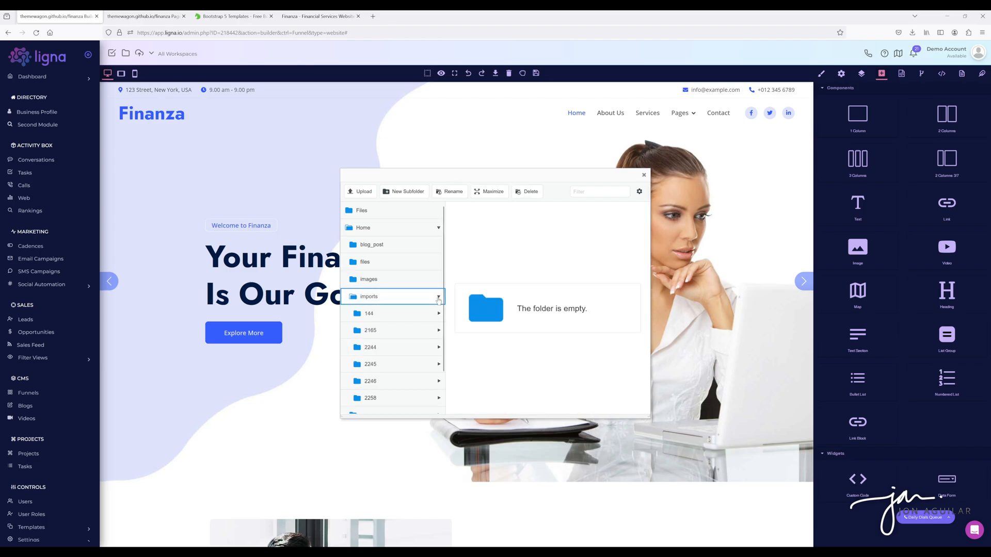
{"action": "scroll", "coordinate": [400, 356], "scroll_direction": "down", "scroll_amount": 2}
{"action": "left_click", "coordinate": [374, 356]}
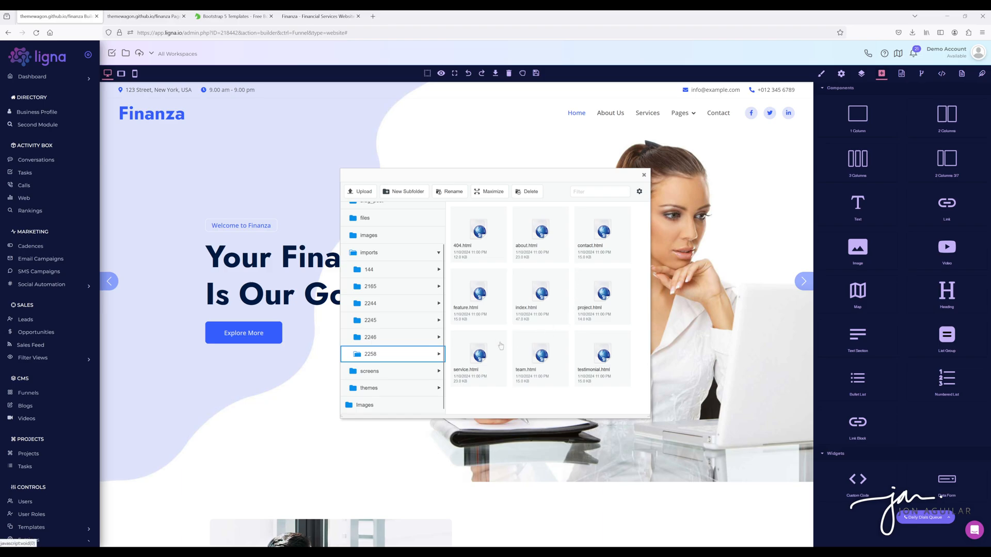
{"action": "left_click", "coordinate": [439, 354]}
{"action": "scroll", "coordinate": [411, 336], "scroll_direction": "down", "scroll_amount": 3}
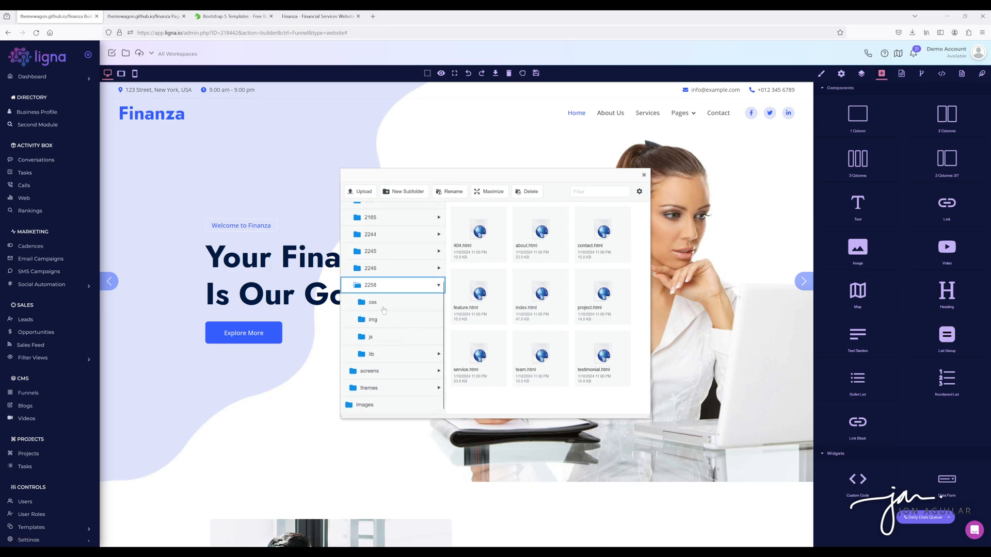
Examine the css, img, js and lib subfolders of the 2258 import, including animate and counterup, and close the file browser.
{"action": "left_click", "coordinate": [383, 307]}
{"action": "left_click", "coordinate": [383, 323]}
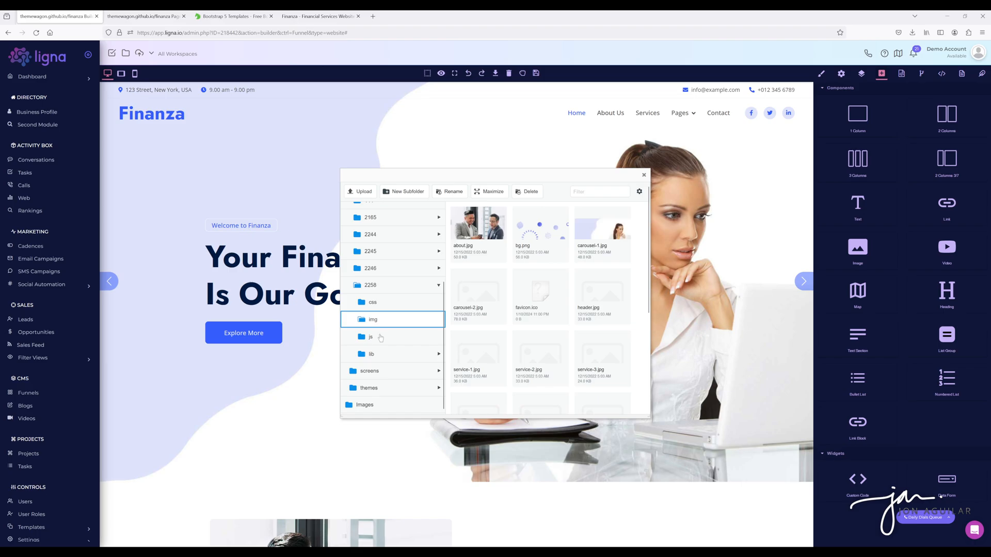
{"action": "left_click", "coordinate": [383, 338]}
{"action": "left_click", "coordinate": [383, 356]}
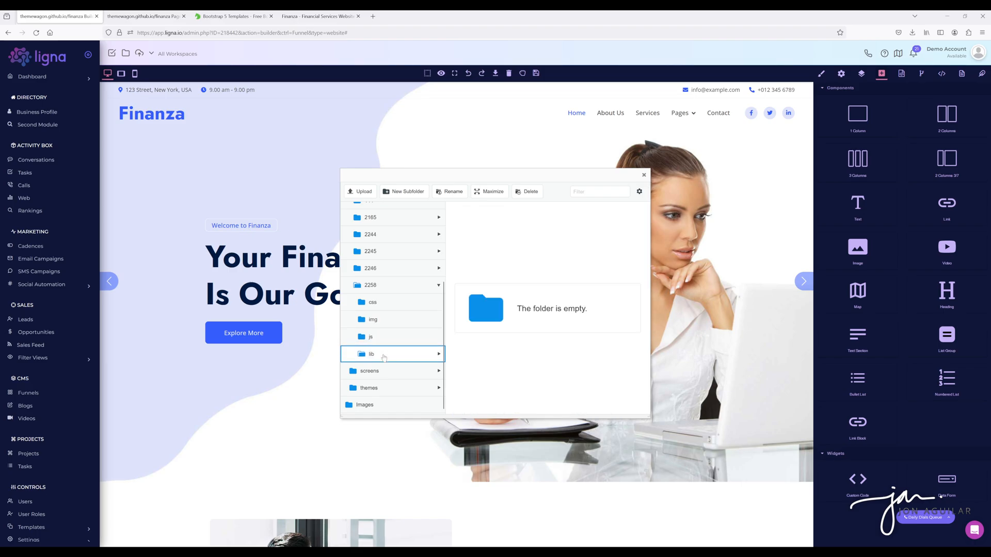
{"action": "left_click", "coordinate": [438, 354]}
{"action": "left_click", "coordinate": [402, 374]}
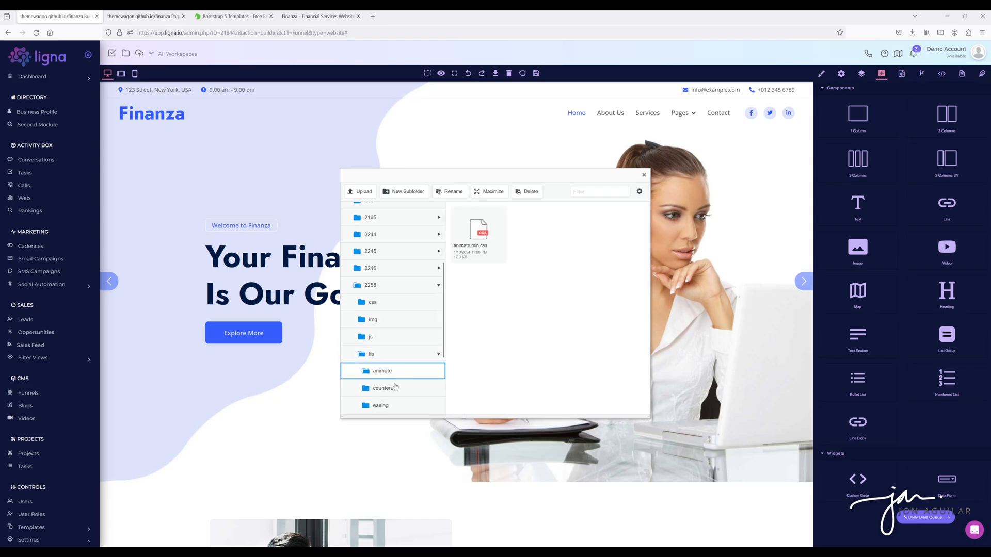
{"action": "left_click", "coordinate": [390, 394]}
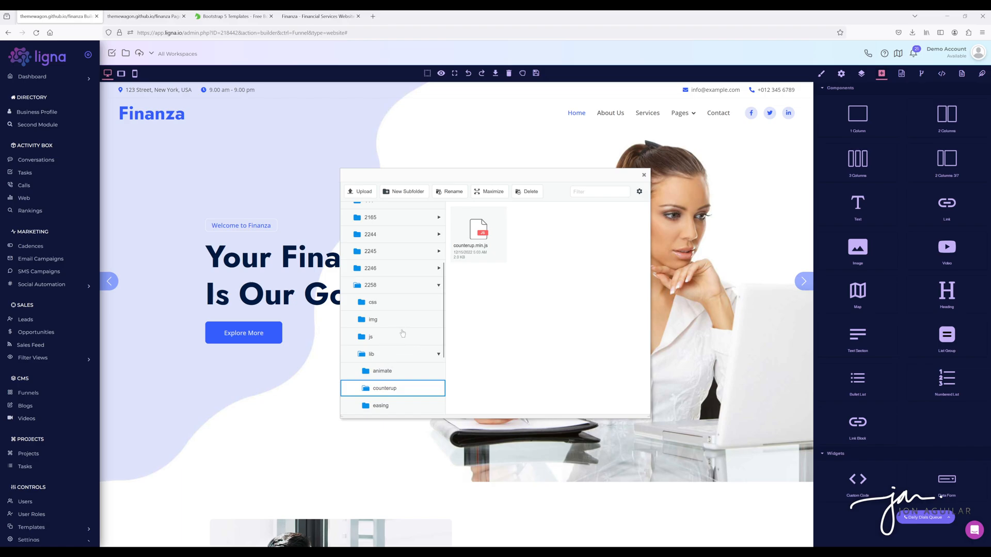
{"action": "scroll", "coordinate": [402, 335], "scroll_direction": "up", "scroll_amount": 1}
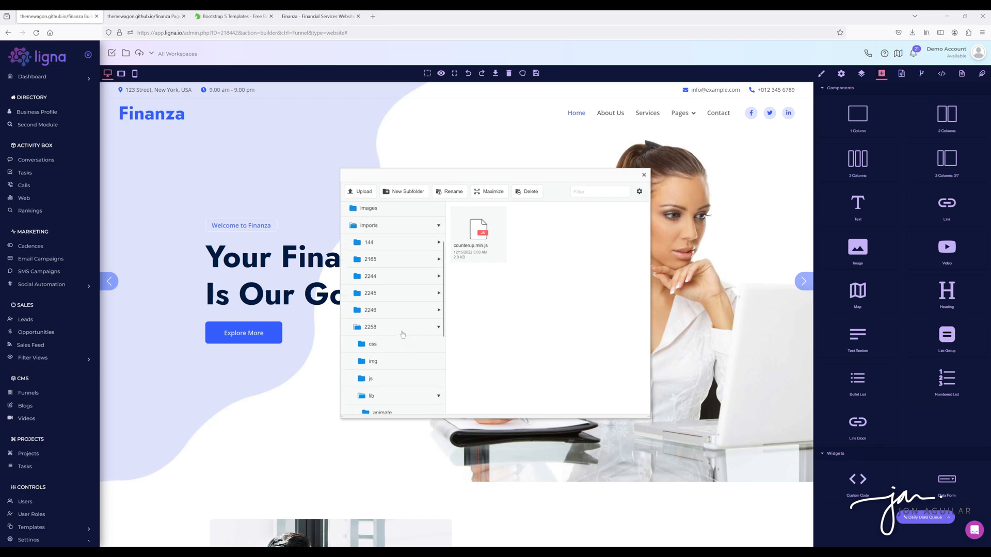
{"action": "left_click", "coordinate": [645, 176]}
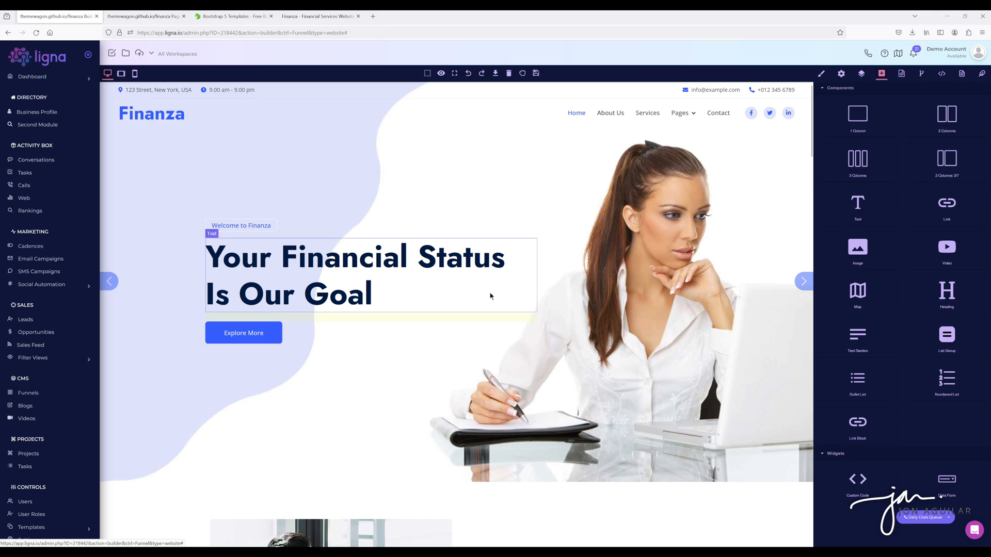
Review the Home page's sections below the hero banner and return to its header.
{"action": "scroll", "coordinate": [468, 349], "scroll_direction": "down", "scroll_amount": 5}
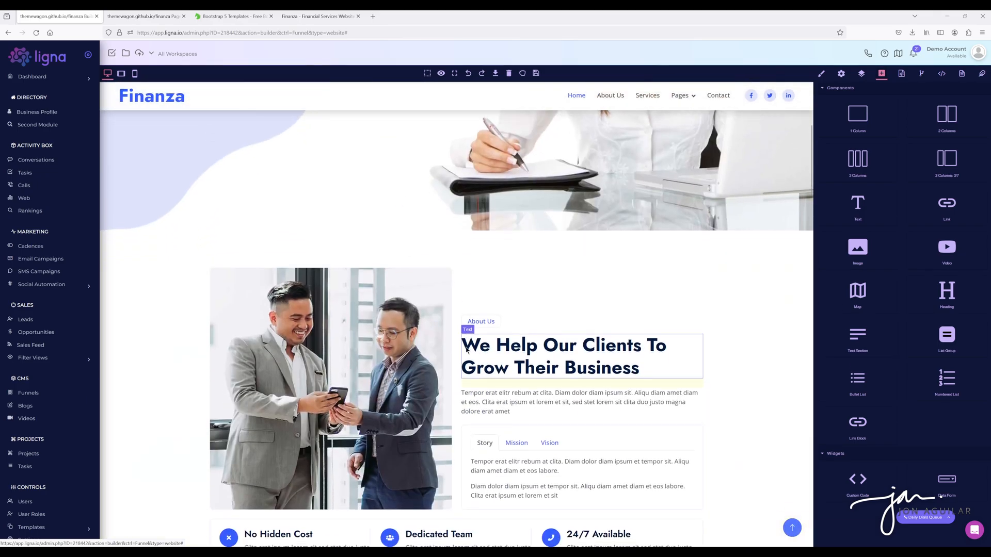
{"action": "scroll", "coordinate": [464, 347], "scroll_direction": "down", "scroll_amount": 10}
{"action": "scroll", "coordinate": [455, 346], "scroll_direction": "up", "scroll_amount": 6}
{"action": "scroll", "coordinate": [456, 347], "scroll_direction": "up", "scroll_amount": 9}
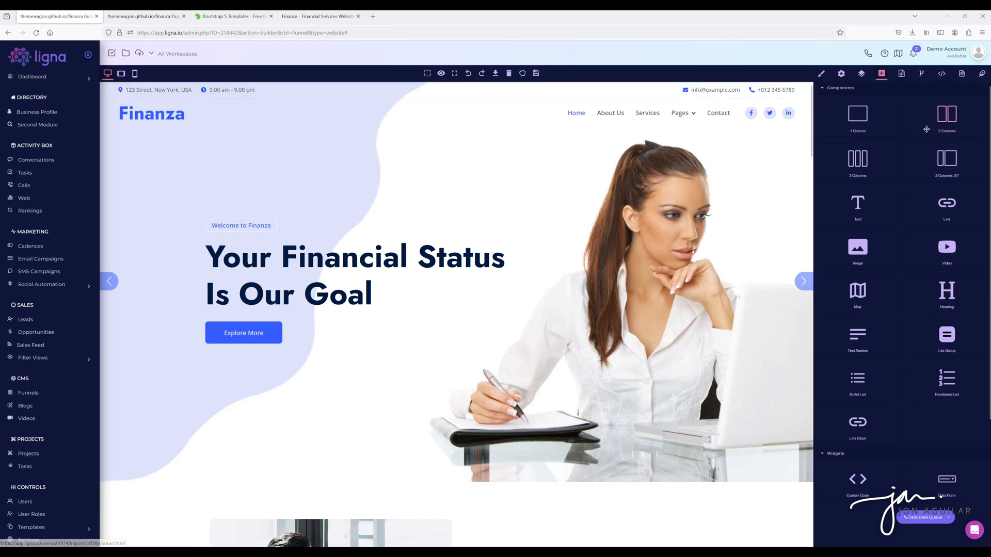
Show the Home page's head and scripts code, and check the original Finanza site before returning to the builder.
{"action": "left_click", "coordinate": [921, 75]}
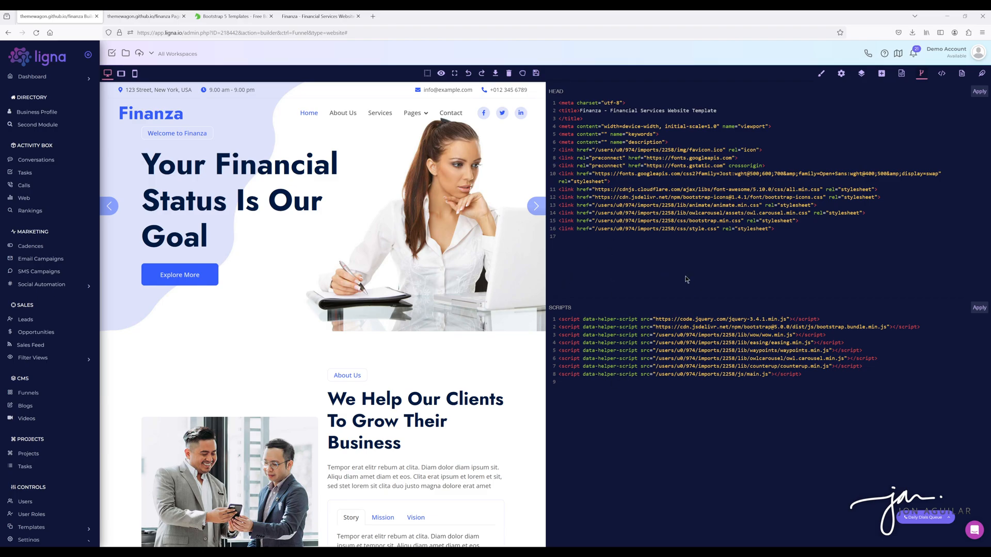
{"action": "left_click", "coordinate": [316, 16]}
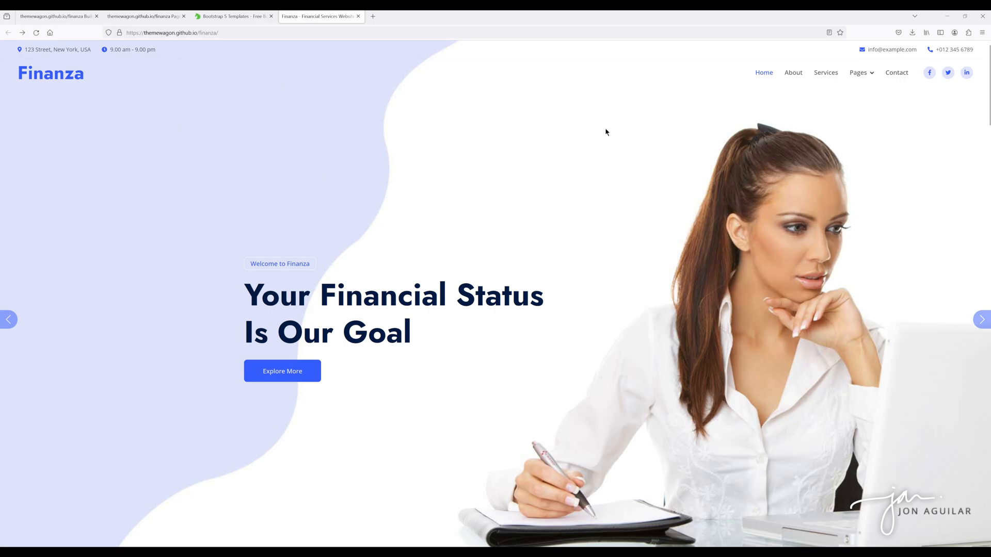
{"action": "left_click", "coordinate": [62, 16]}
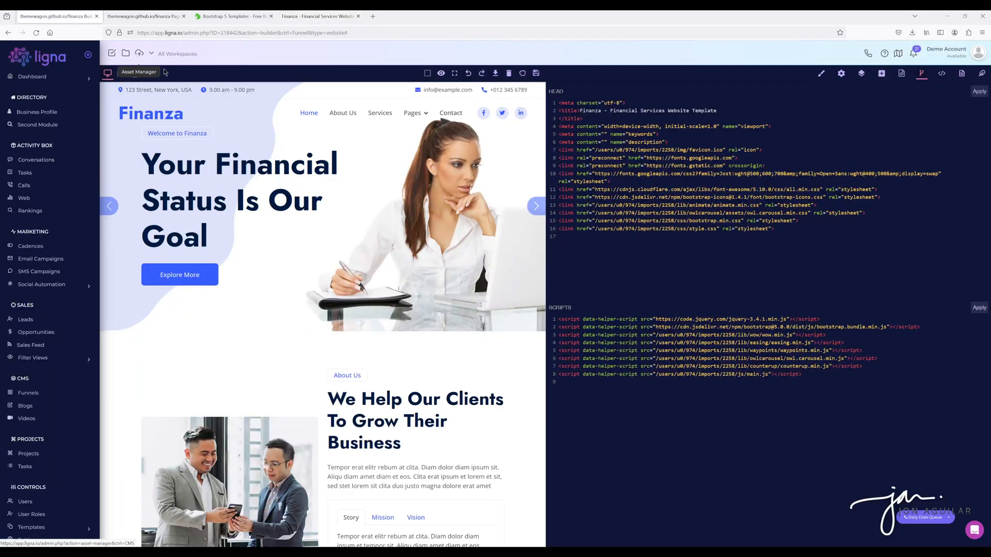
Open the Asset Manager, view its file upload page, and return to the file list.
{"action": "left_click", "coordinate": [149, 58]}
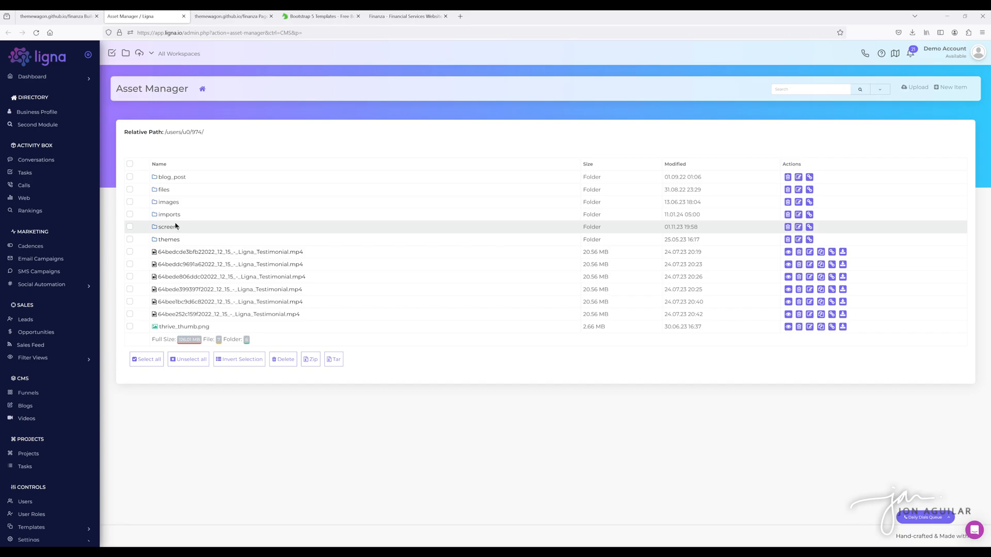
{"action": "left_click", "coordinate": [915, 88]}
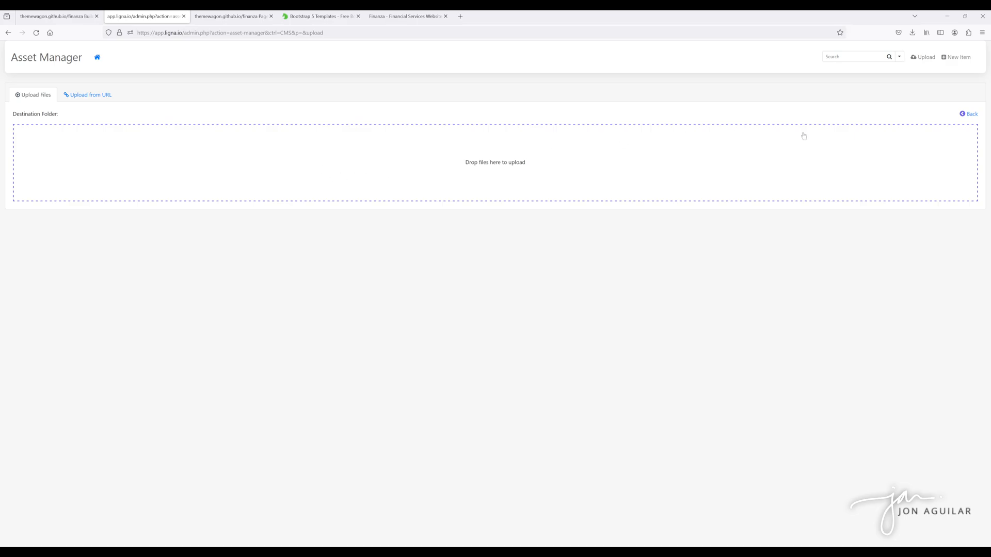
{"action": "left_click", "coordinate": [969, 116]}
Highlight the root folder's relative path, and open the imports folder to highlight its relative path.
{"action": "left_click_drag", "start_coordinate": [215, 133], "coordinate": [166, 132]}
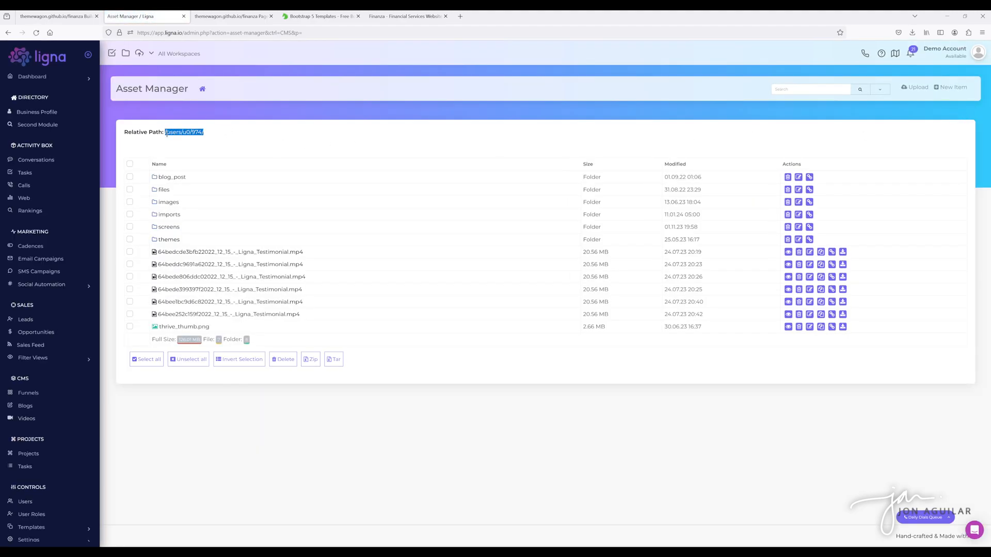
{"action": "left_click", "coordinate": [174, 214]}
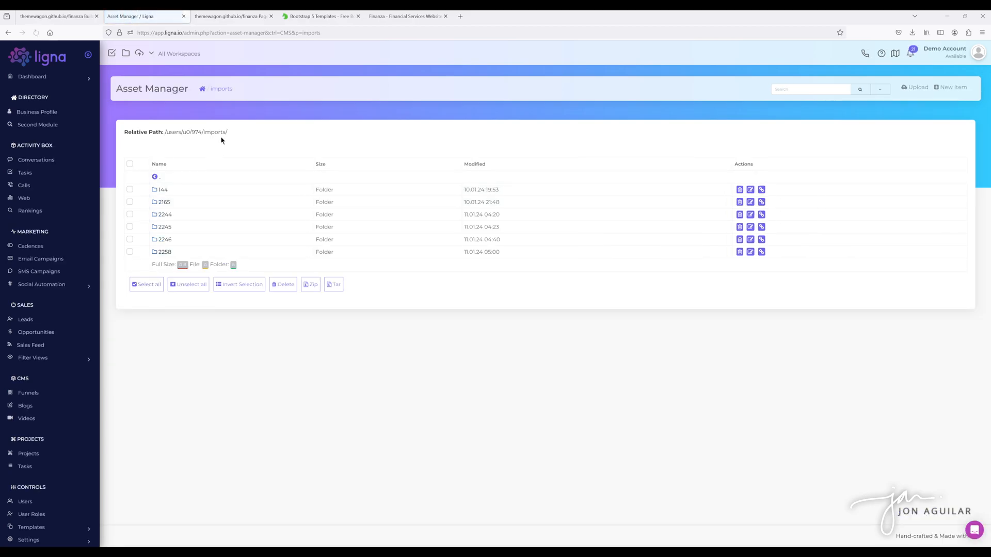
{"action": "left_click_drag", "start_coordinate": [228, 132], "coordinate": [164, 133]}
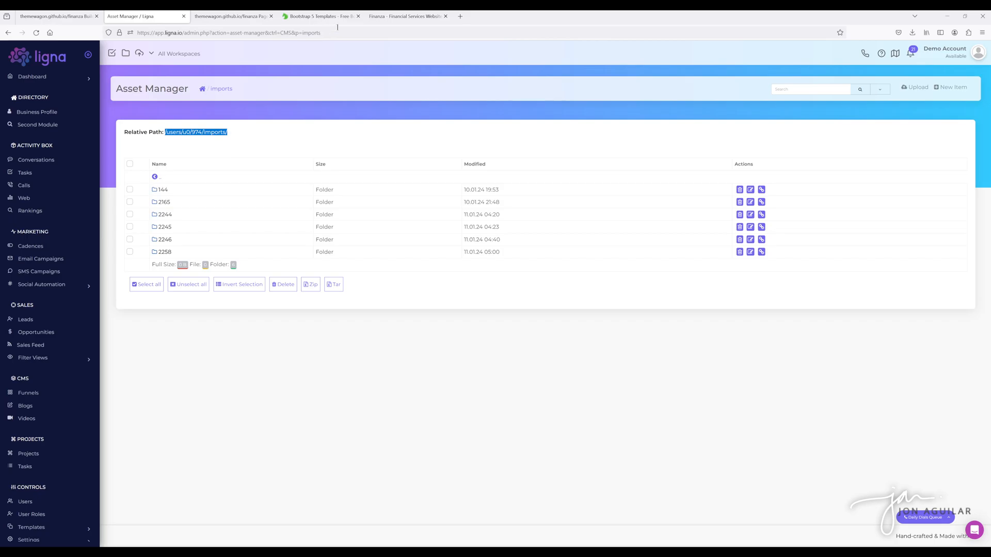
Select the font and stylesheet links in the original Finanza page's source, and highlight the import path before css/style.css in the builder's head code.
{"action": "left_click", "coordinate": [402, 16]}
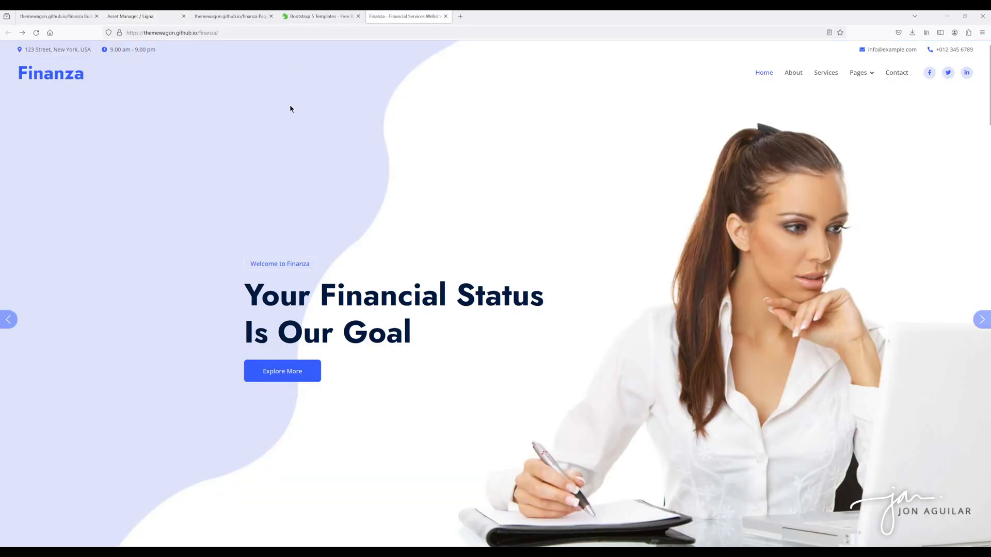
{"action": "key", "text": "ctrl+u"}
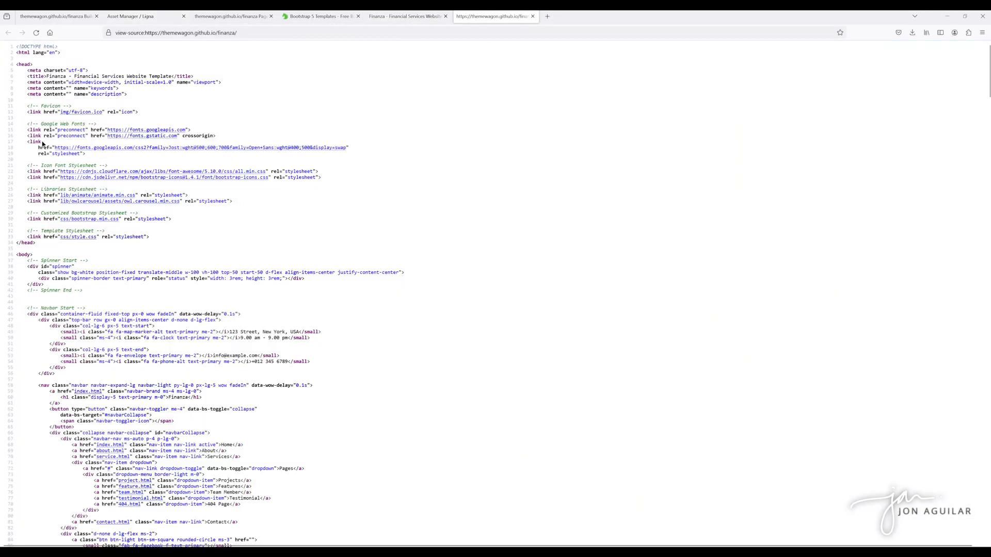
{"action": "left_click_drag", "start_coordinate": [27, 125], "coordinate": [177, 234]}
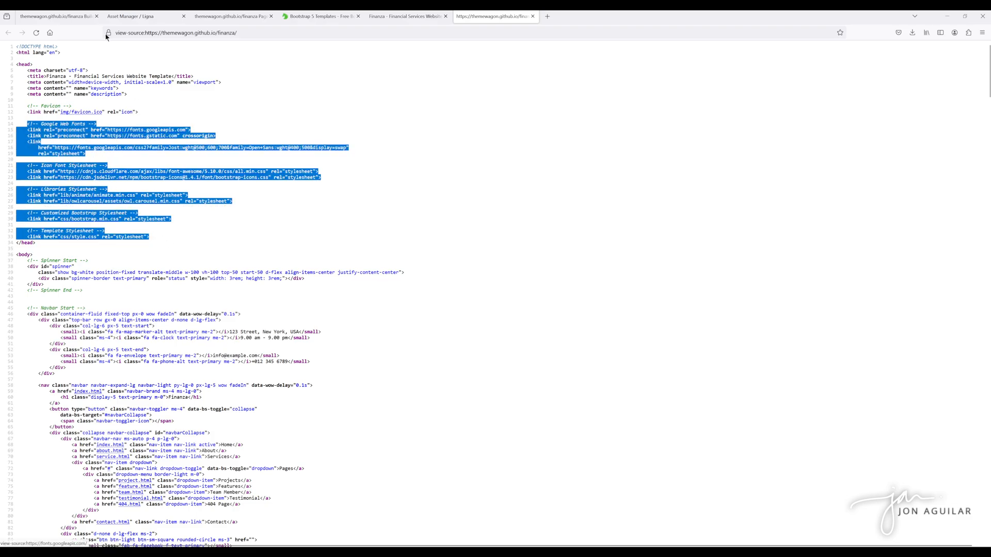
{"action": "left_click", "coordinate": [55, 16]}
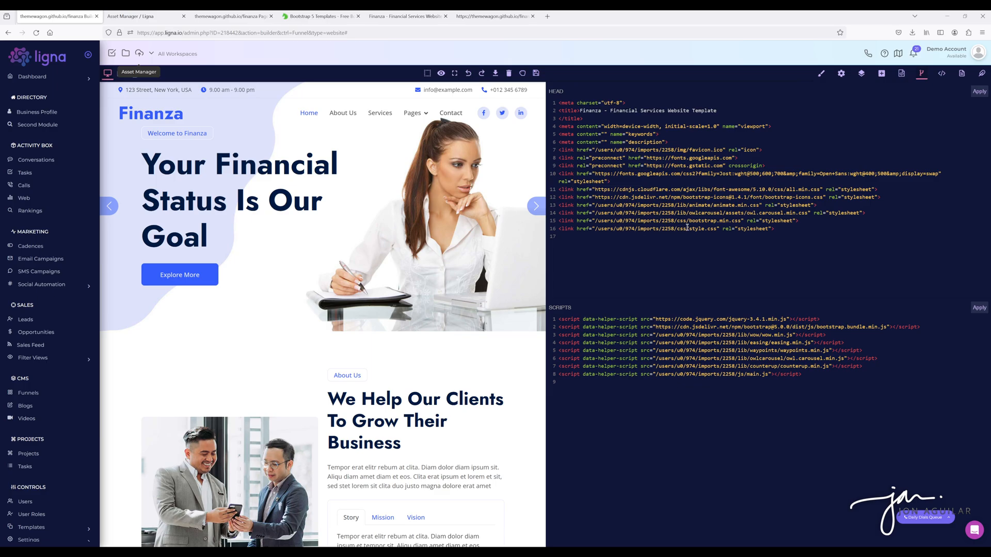
{"action": "left_click_drag", "start_coordinate": [677, 229], "coordinate": [596, 228]}
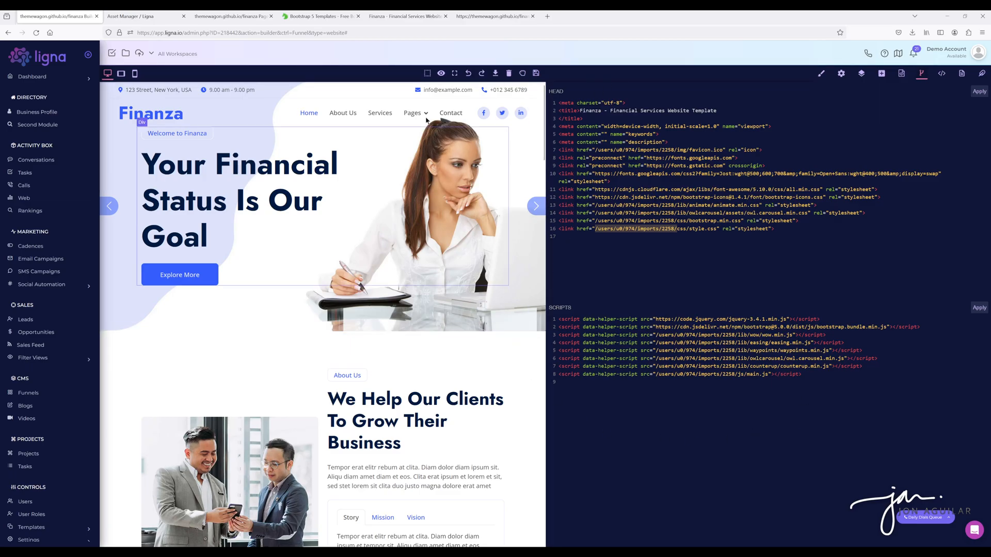
Find the JavaScript library and template script tags at the end of the Finanza page source and compare them with the builder's scripts.
{"action": "left_click", "coordinate": [477, 20]}
{"action": "scroll", "coordinate": [434, 356], "scroll_direction": "down", "scroll_amount": 20}
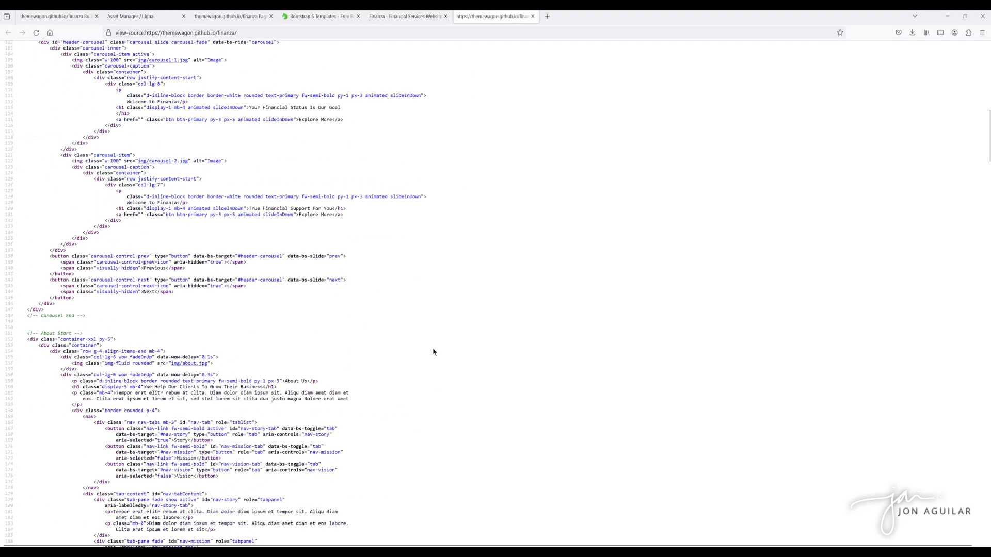
{"action": "scroll", "coordinate": [415, 352], "scroll_direction": "down", "scroll_amount": 20}
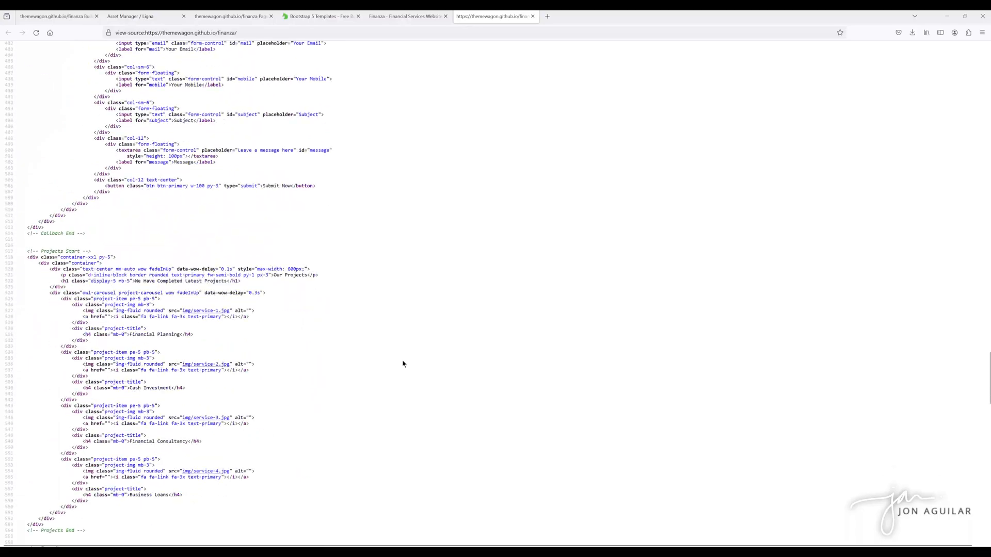
{"action": "scroll", "coordinate": [372, 374], "scroll_direction": "down", "scroll_amount": 5}
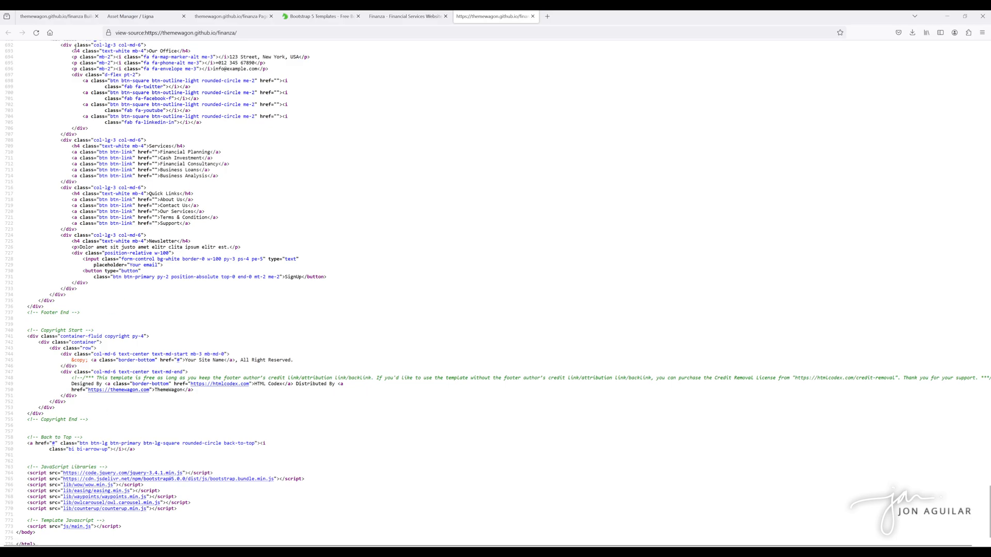
{"action": "left_click", "coordinate": [67, 16]}
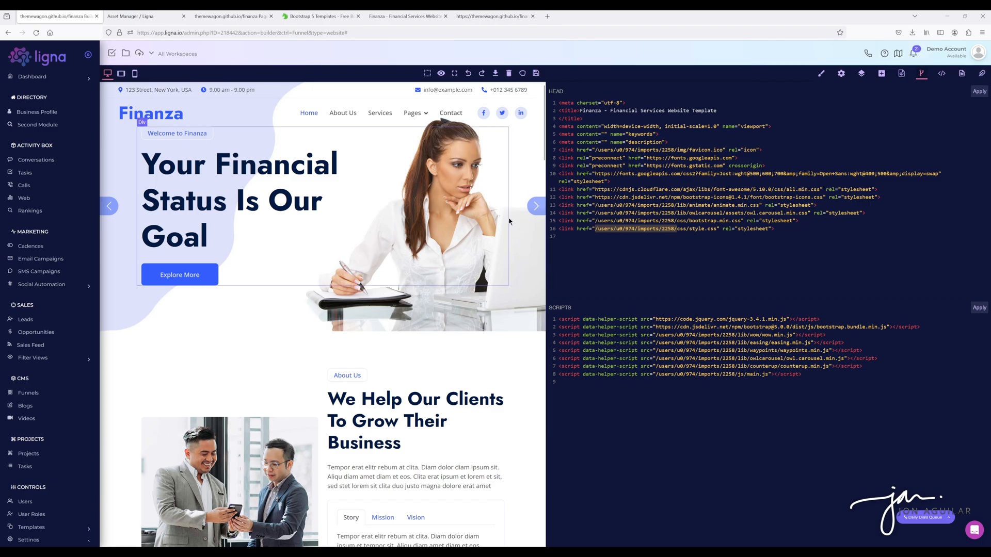
Select the Finanza source's body markup from the Back to Top link up to the Spinner Start comment, and examine its carousel and About sections.
{"action": "left_click", "coordinate": [493, 16]}
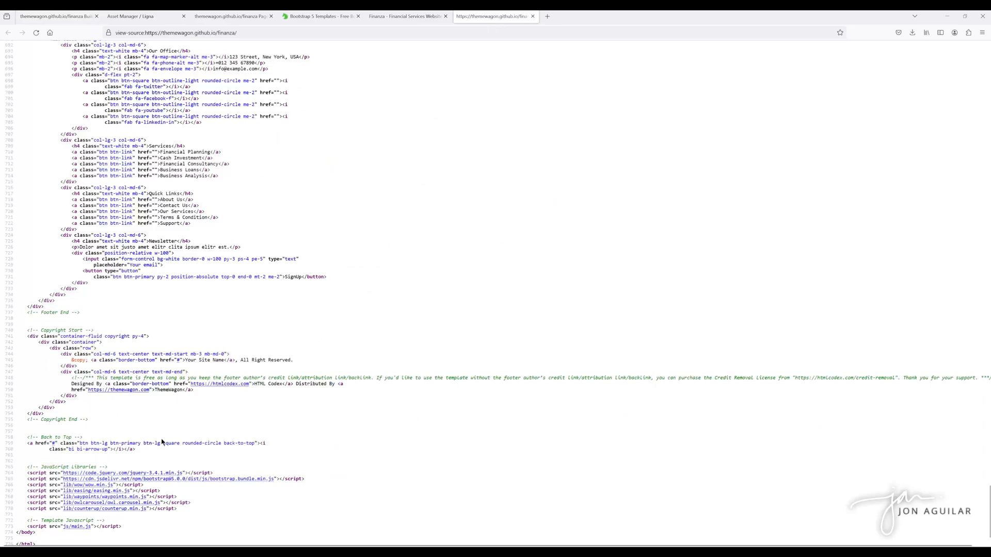
{"action": "left_click_drag", "start_coordinate": [154, 457], "coordinate": [17, 262]}
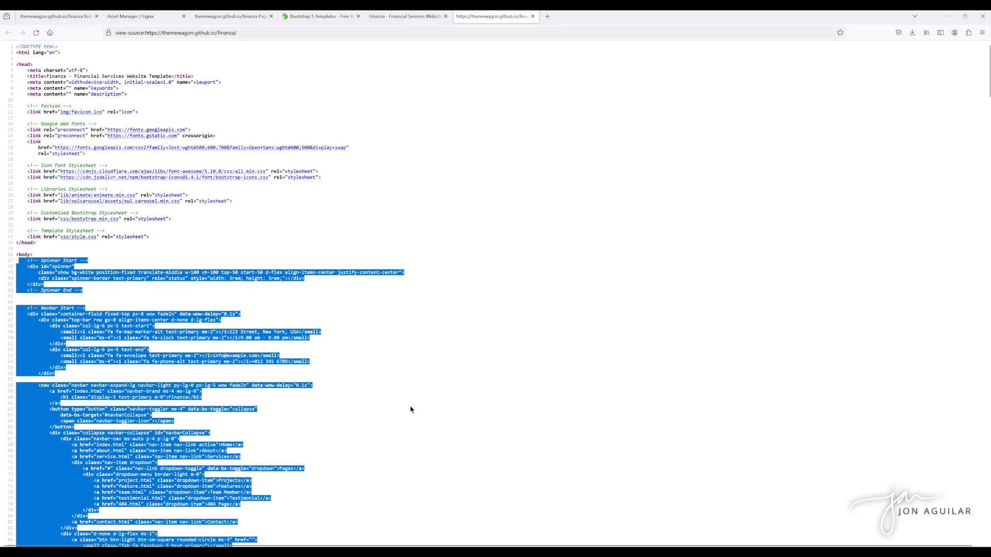
{"action": "scroll", "coordinate": [409, 410], "scroll_direction": "down", "scroll_amount": 13}
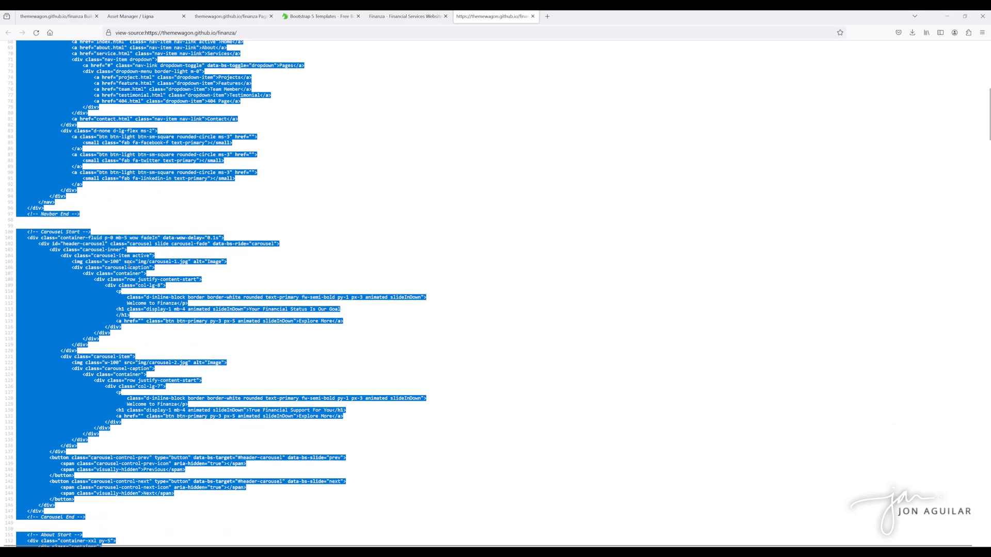
{"action": "scroll", "coordinate": [155, 309], "scroll_direction": "down", "scroll_amount": 12}
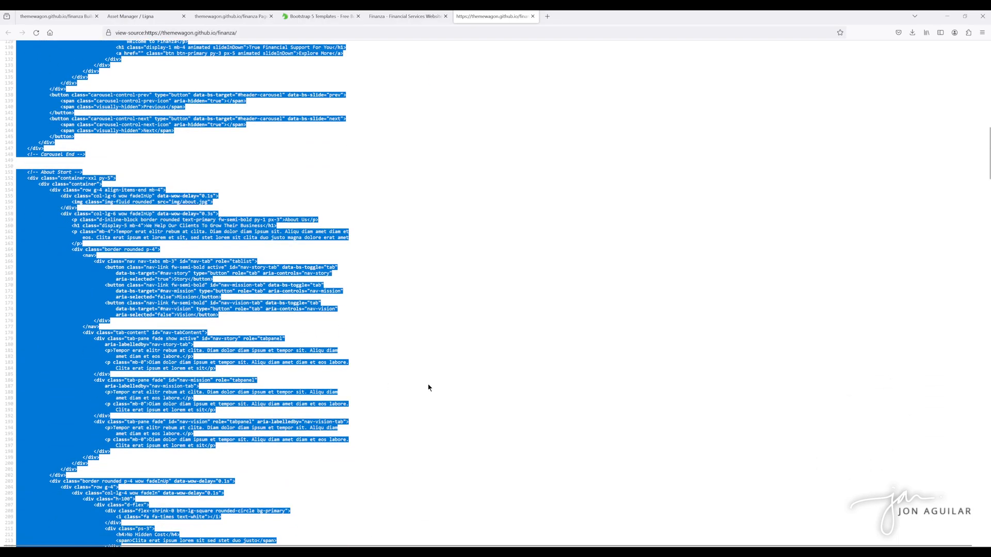
{"action": "left_click", "coordinate": [428, 388]}
{"action": "scroll", "coordinate": [308, 365], "scroll_direction": "down", "scroll_amount": 8}
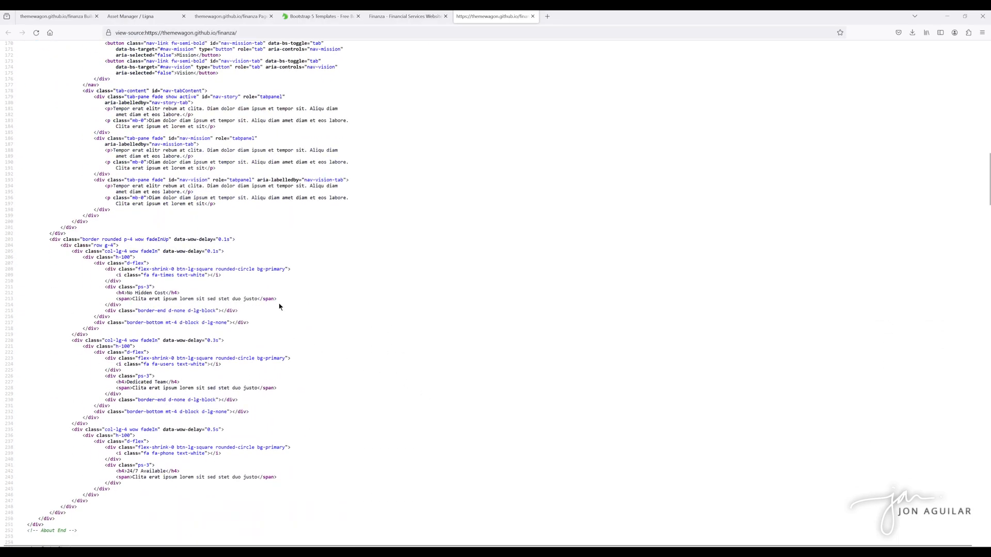
Switch back to the Ligna builder and examine the imported page's raw HTML from the spinner and navbar to the Facts section, closing it when done.
{"action": "left_click", "coordinate": [57, 16]}
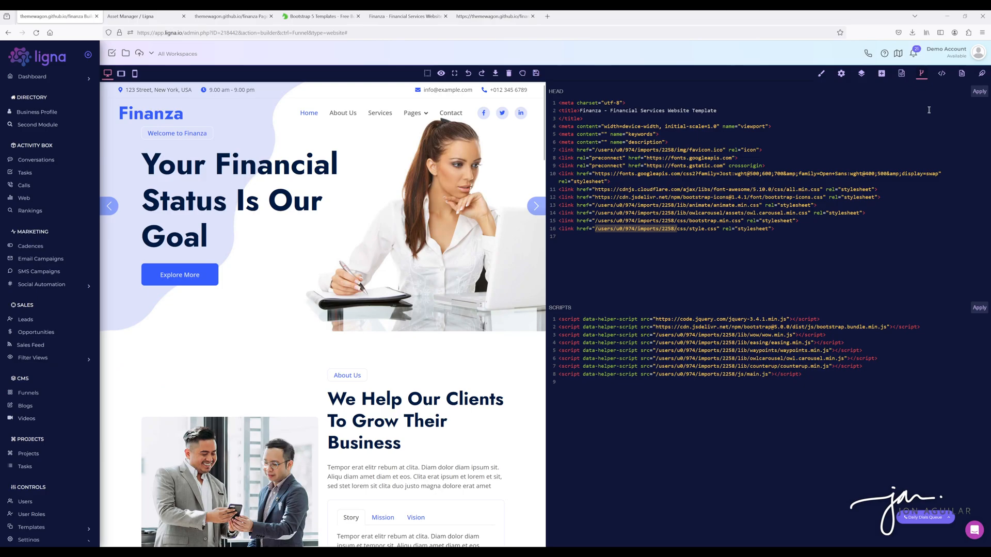
{"action": "left_click", "coordinate": [942, 73]}
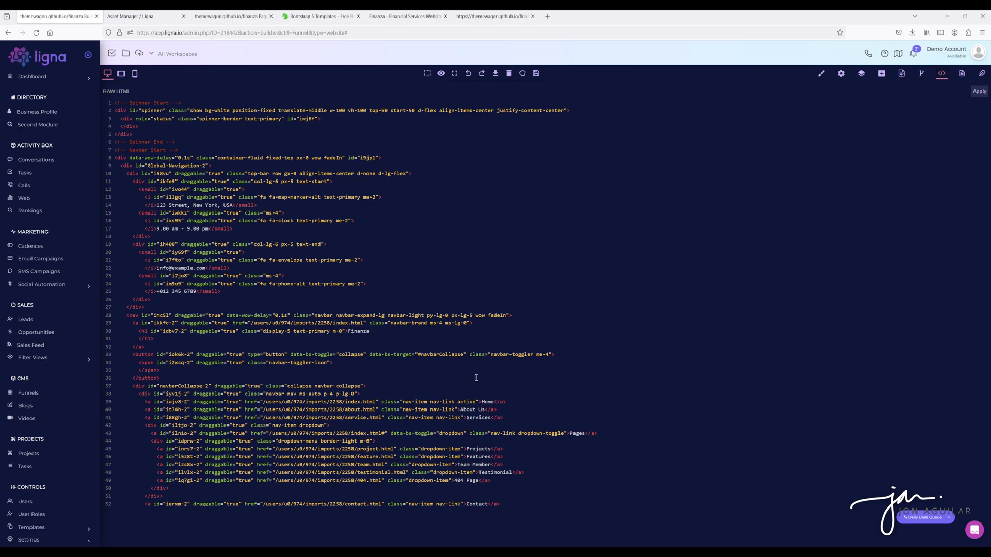
{"action": "scroll", "coordinate": [476, 376], "scroll_direction": "down", "scroll_amount": 10}
{"action": "scroll", "coordinate": [325, 373], "scroll_direction": "down", "scroll_amount": 10}
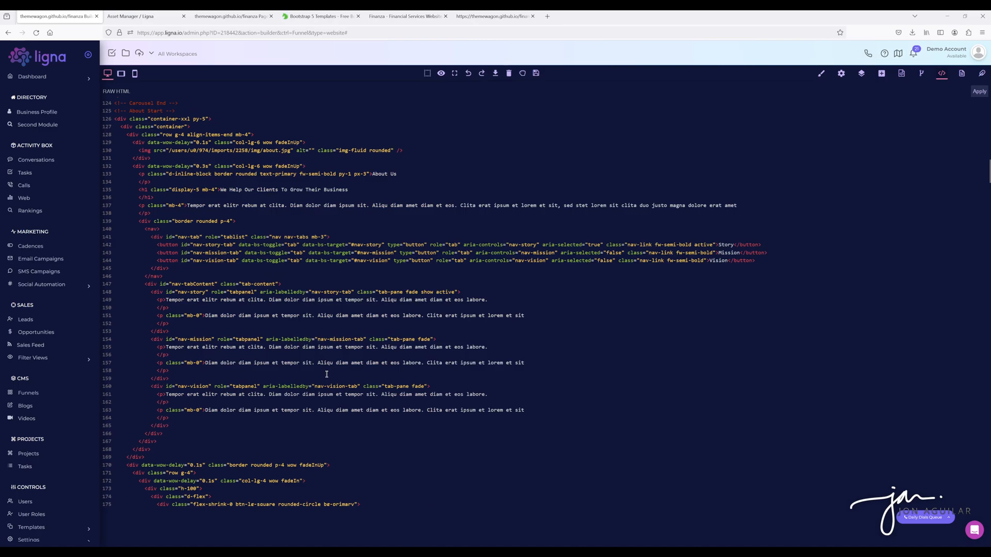
{"action": "scroll", "coordinate": [327, 374], "scroll_direction": "down", "scroll_amount": 15}
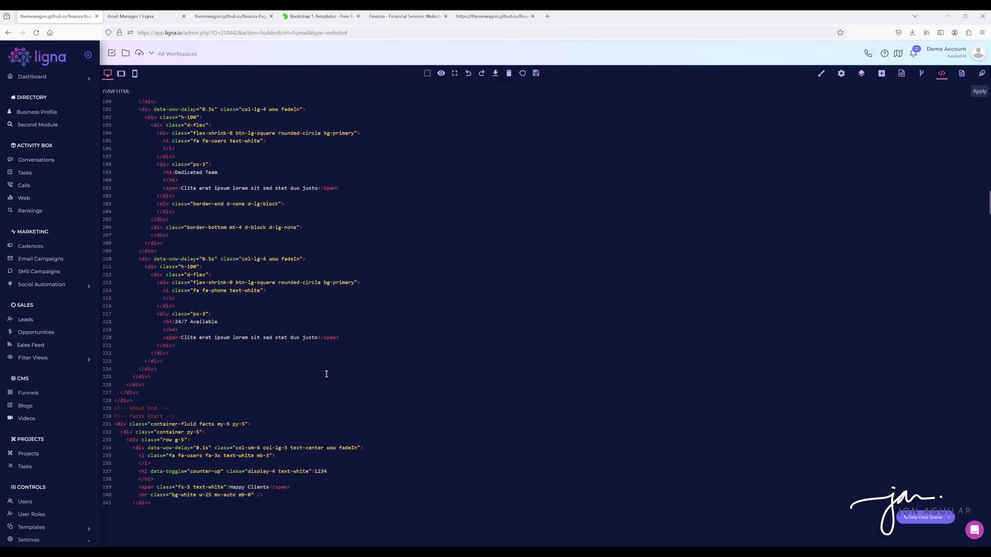
{"action": "scroll", "coordinate": [327, 373], "scroll_direction": "up", "scroll_amount": 20}
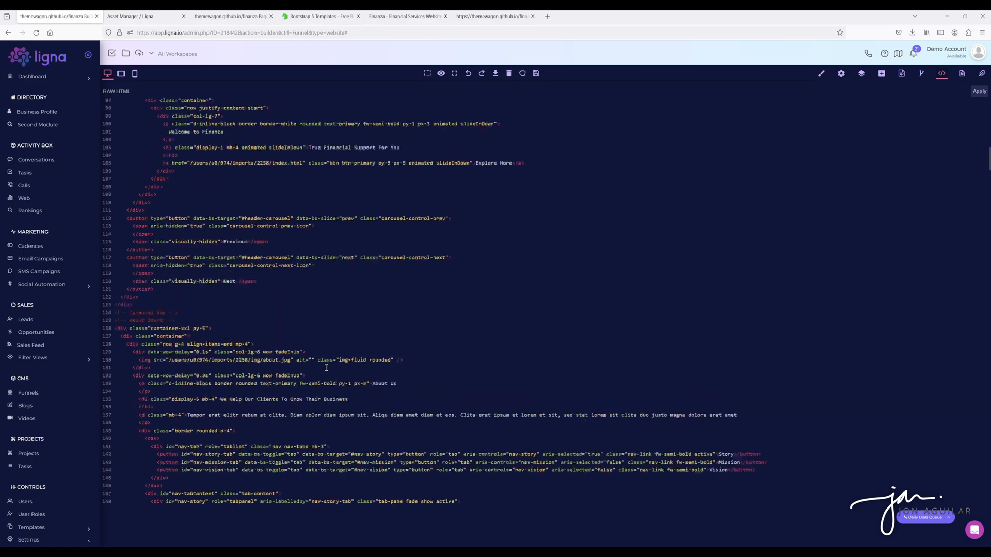
{"action": "scroll", "coordinate": [326, 368], "scroll_direction": "up", "scroll_amount": 1}
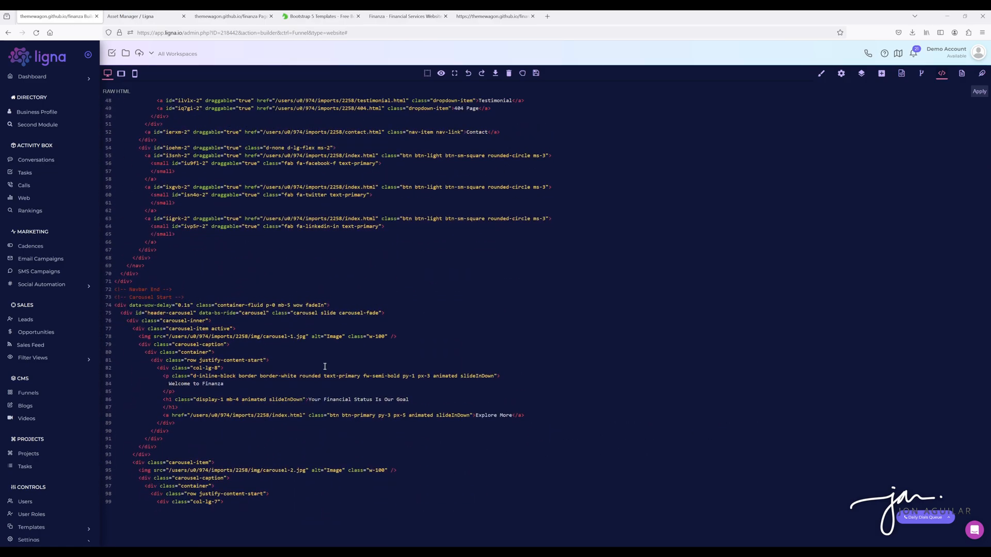
{"action": "scroll", "coordinate": [320, 364], "scroll_direction": "up", "scroll_amount": 8}
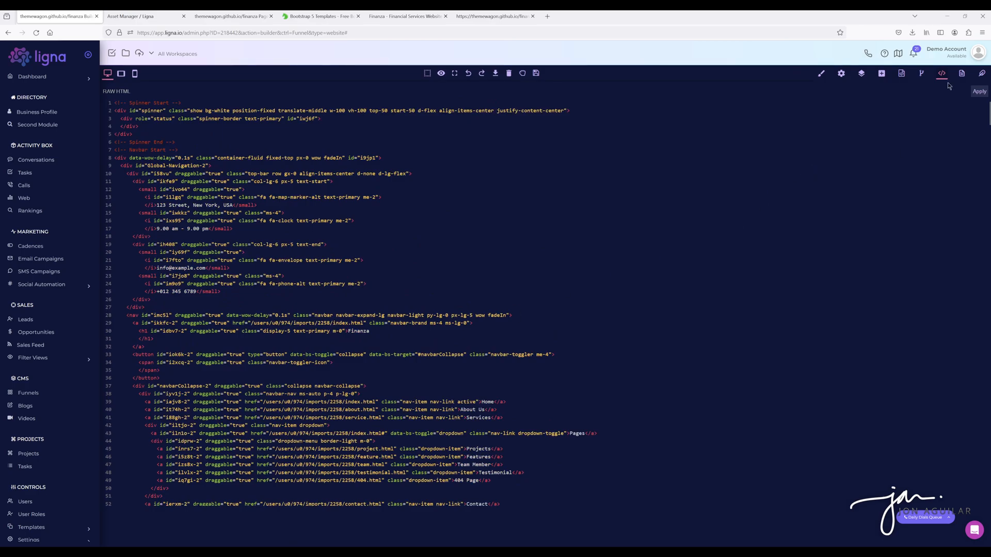
{"action": "left_click", "coordinate": [943, 75]}
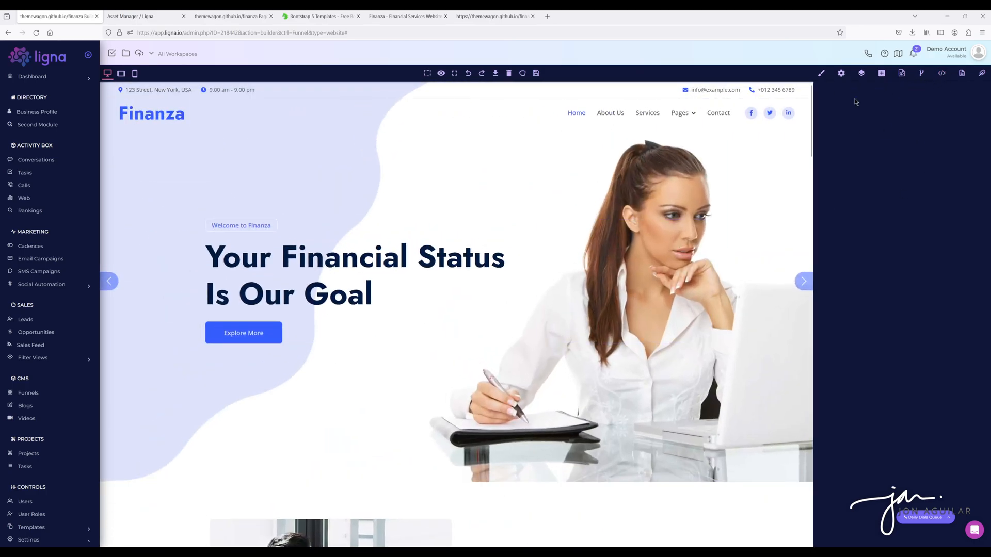
Look through the builder's trait settings, the element HTML and CSS code editors, and the style manager.
{"action": "left_click", "coordinate": [842, 73]}
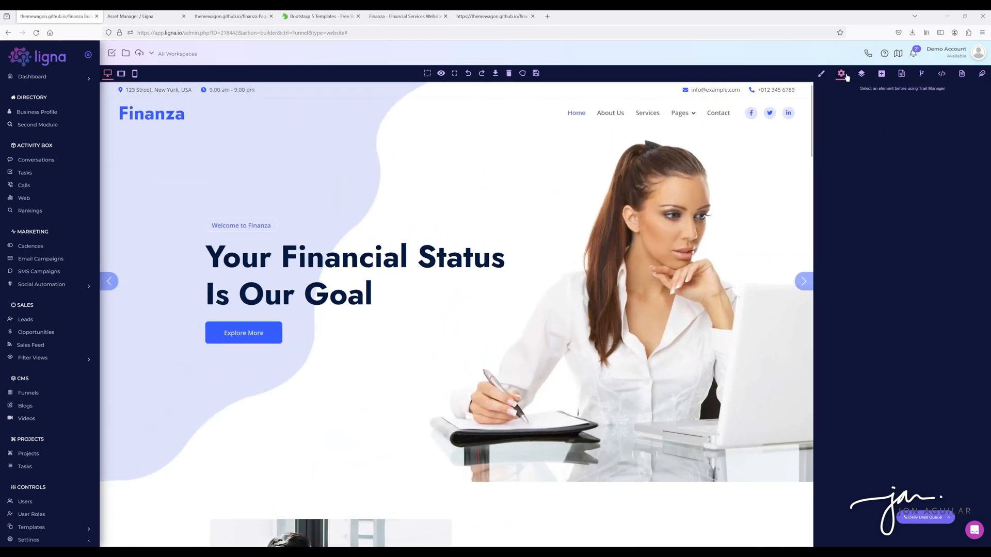
{"action": "left_click", "coordinate": [901, 74]}
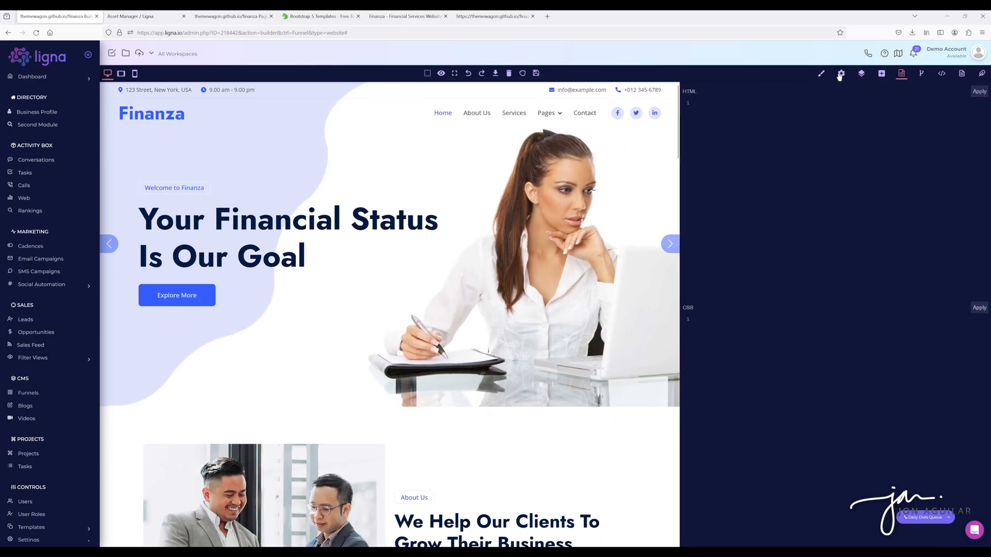
{"action": "left_click", "coordinate": [840, 75]}
{"action": "left_click", "coordinate": [822, 74]}
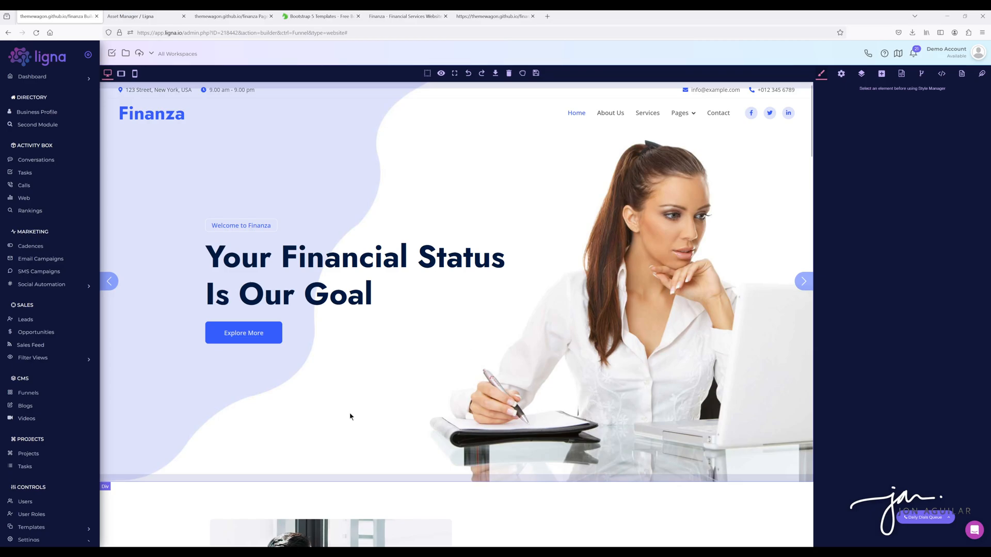
Display the available components, widgets and global blocks, and view the Finanza page down to its About Us section.
{"action": "left_click", "coordinate": [881, 76]}
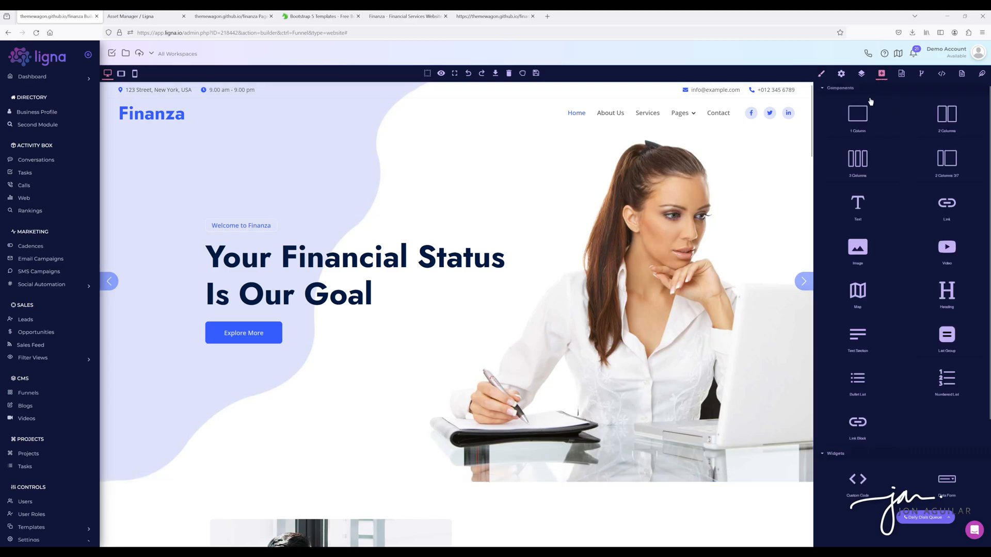
{"action": "scroll", "coordinate": [890, 234], "scroll_direction": "down", "scroll_amount": 2}
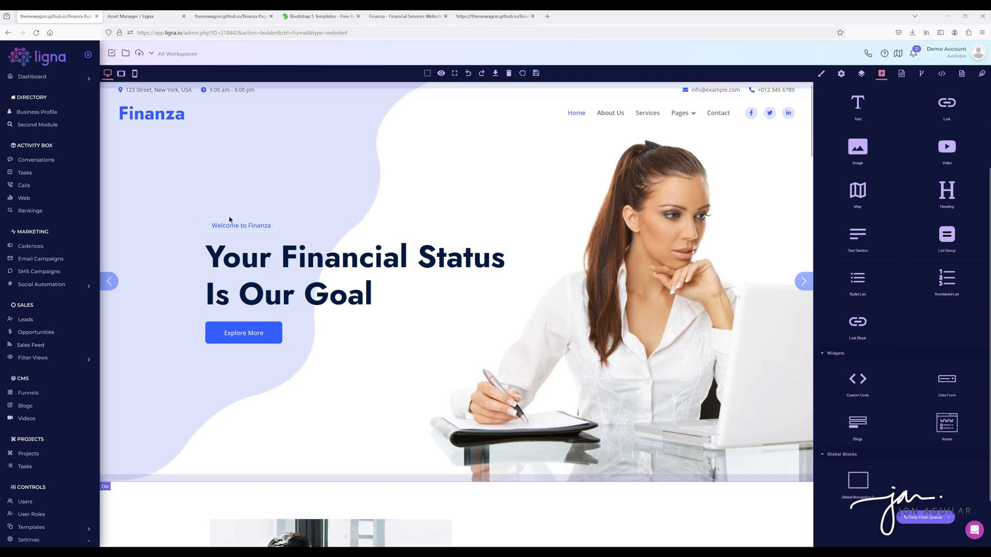
{"action": "scroll", "coordinate": [332, 256], "scroll_direction": "down", "scroll_amount": 3}
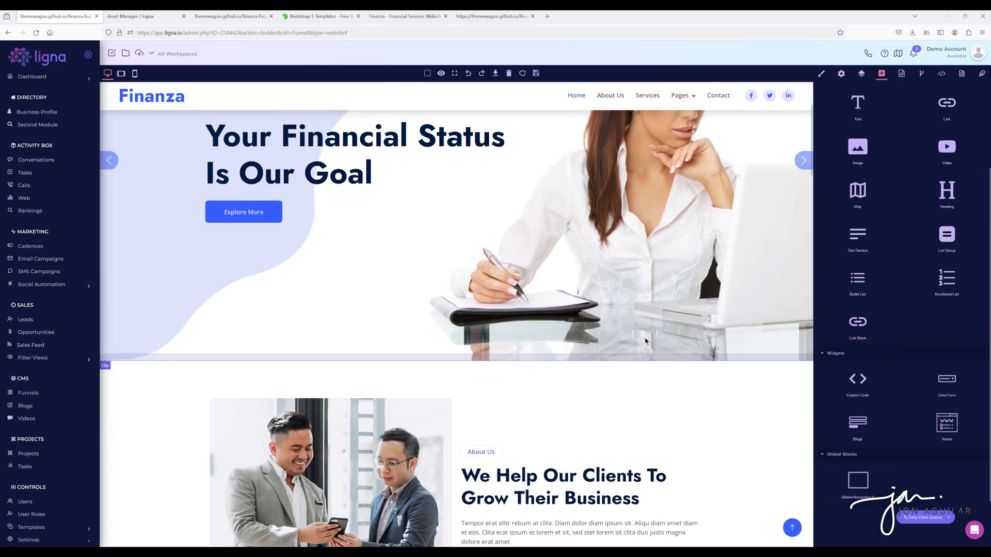
{"action": "scroll", "coordinate": [646, 155], "scroll_direction": "down", "scroll_amount": 3}
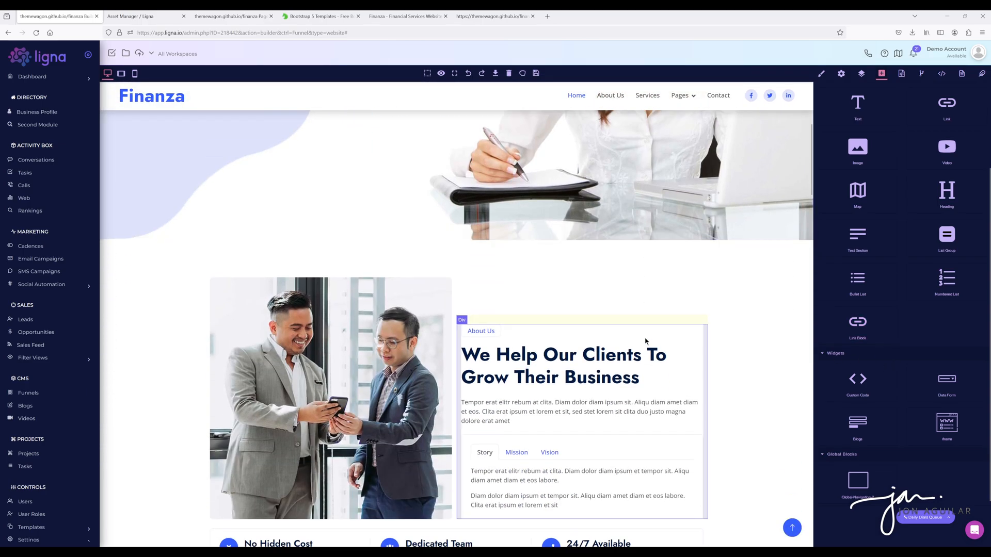